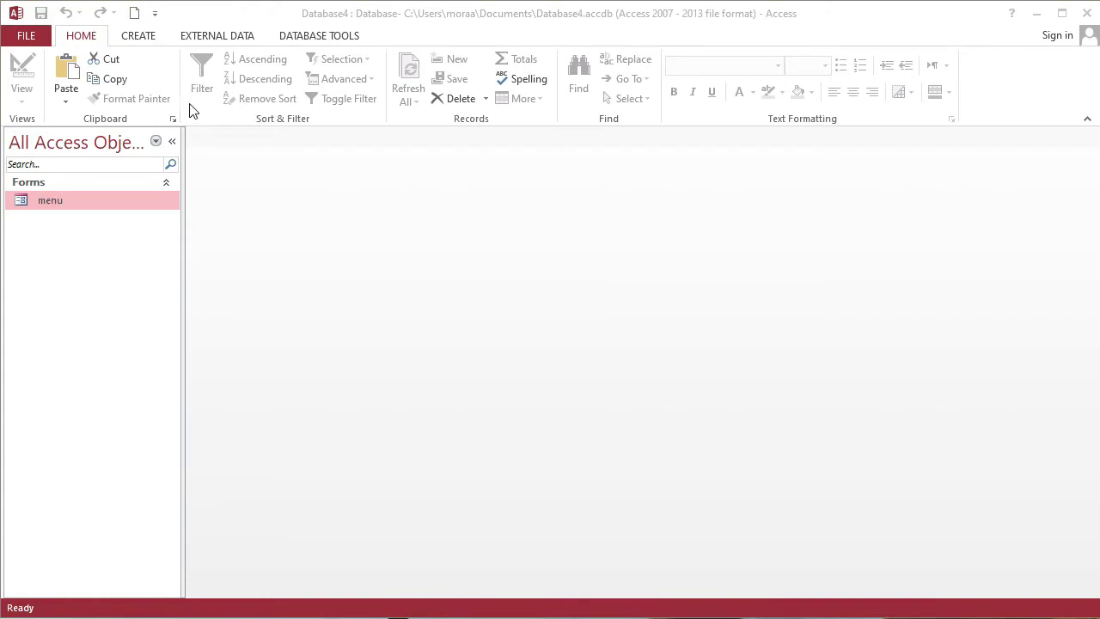
Start a blank form in Design View, widen it, and place a small empty label near the centre.
click(137, 39)
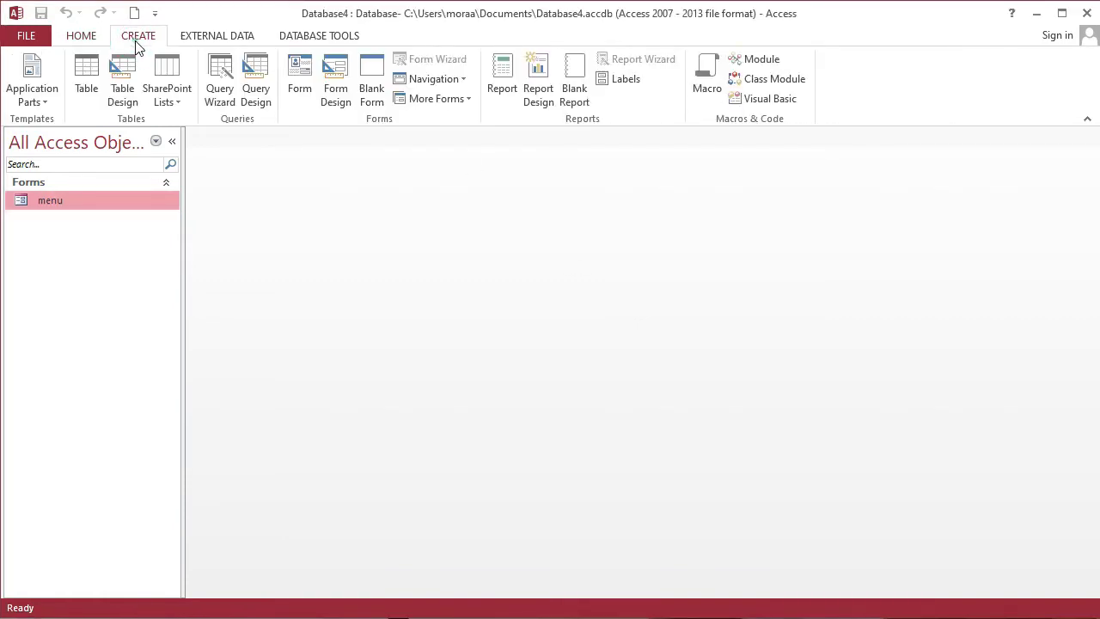
click(335, 81)
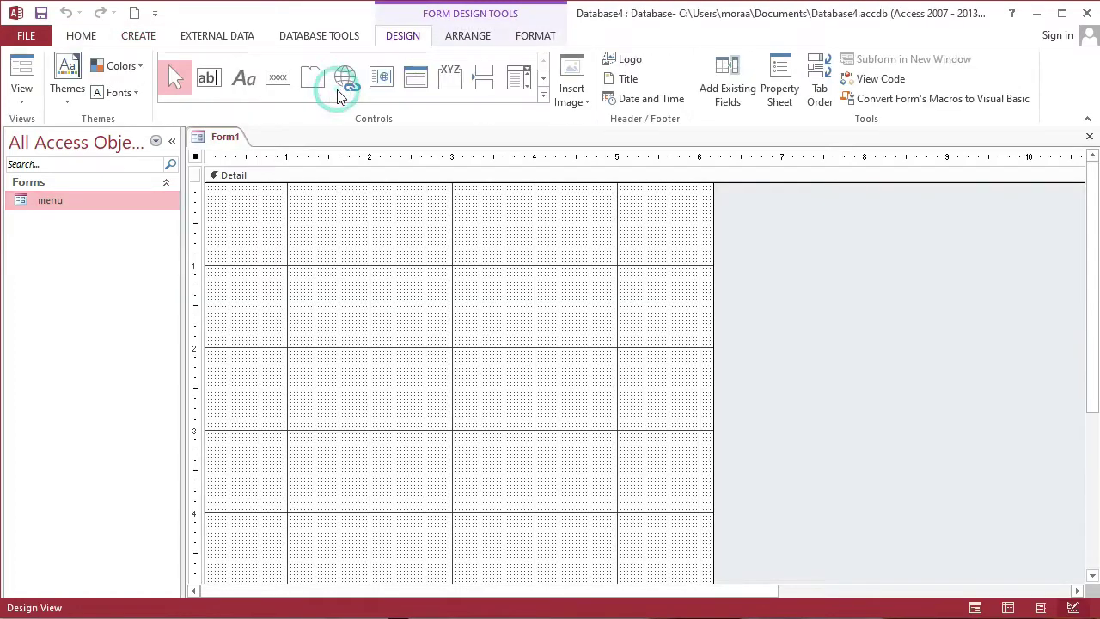
drag(713, 284, 1066, 292)
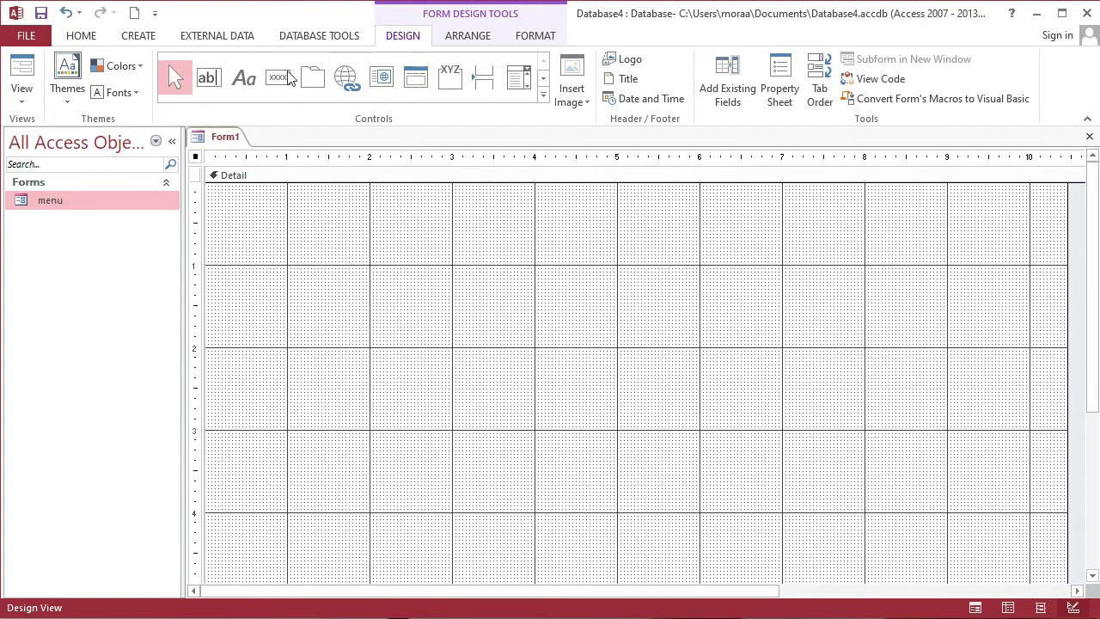
click(245, 81)
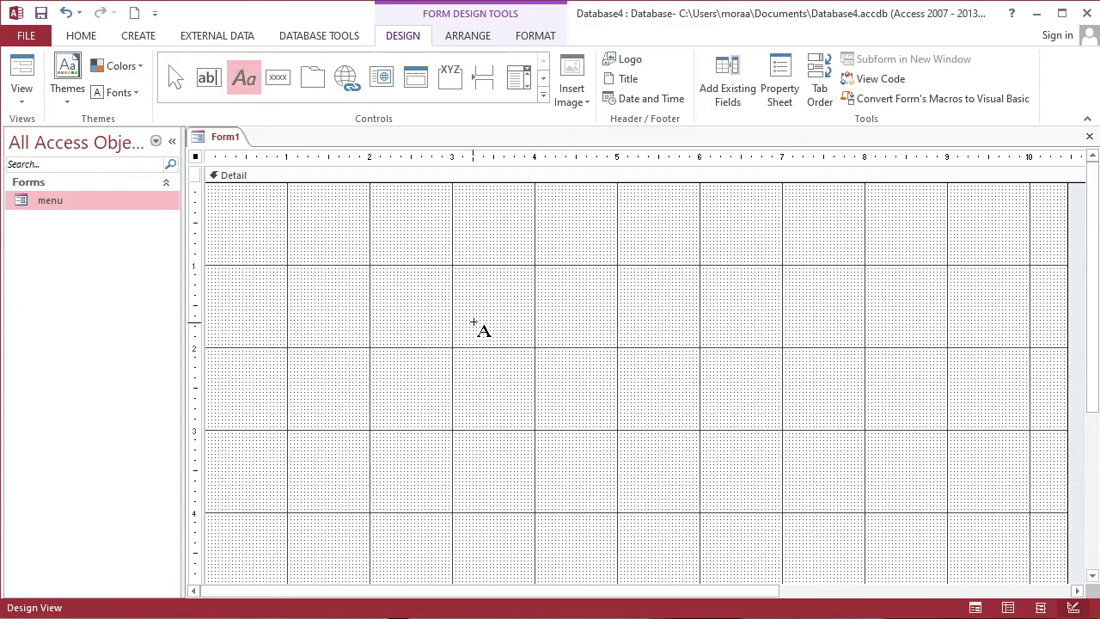
click(475, 325)
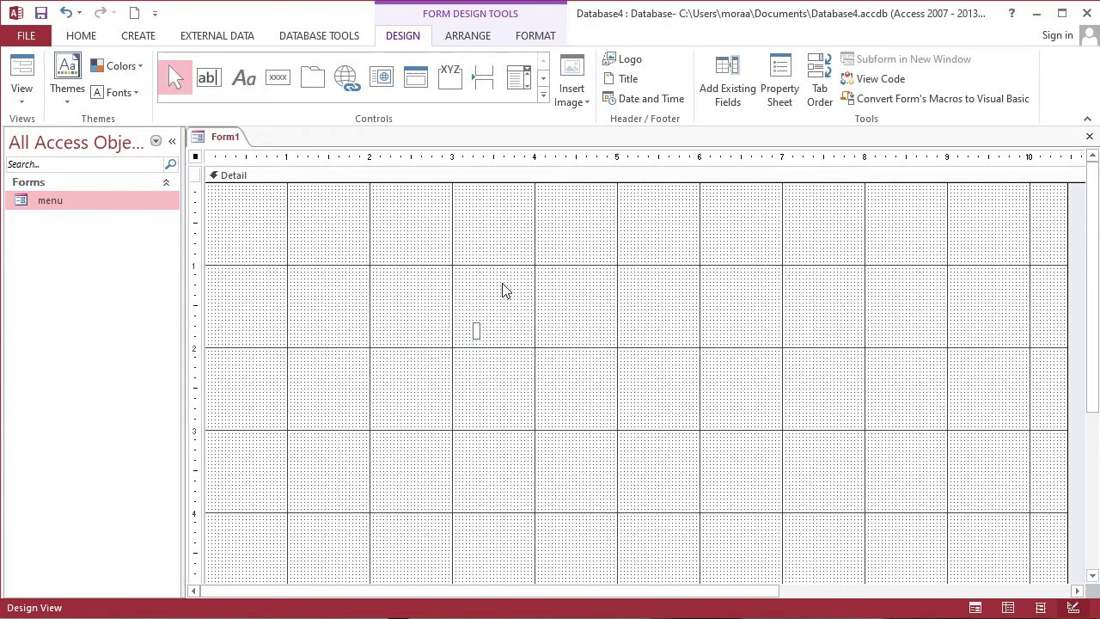
click(502, 283)
Give the small label a red shape fill and a transparent outline.
click(479, 326)
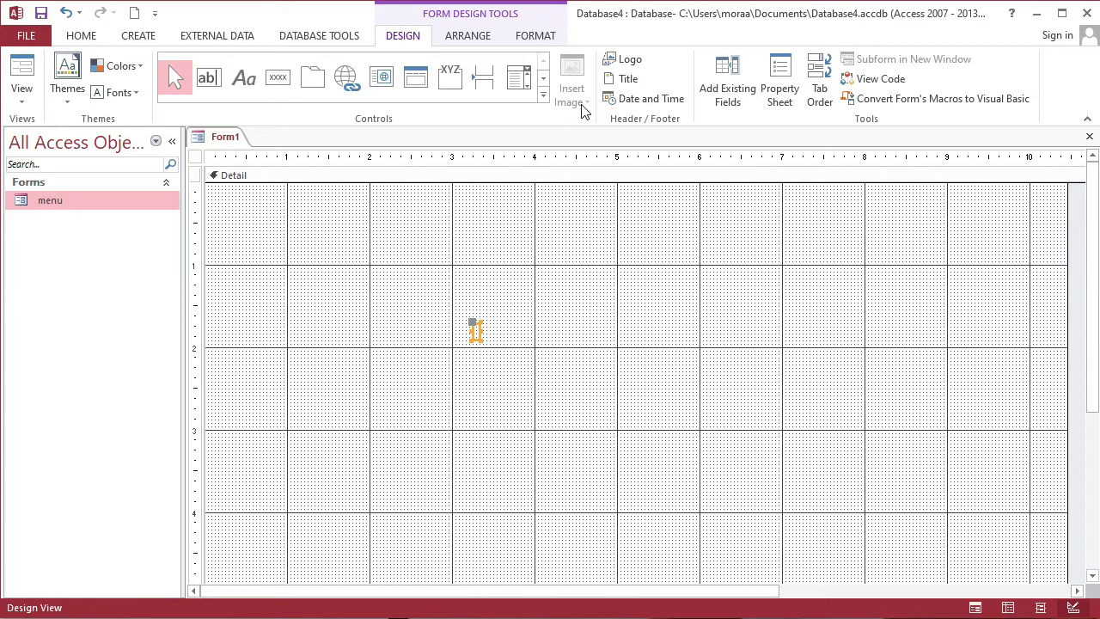
click(535, 36)
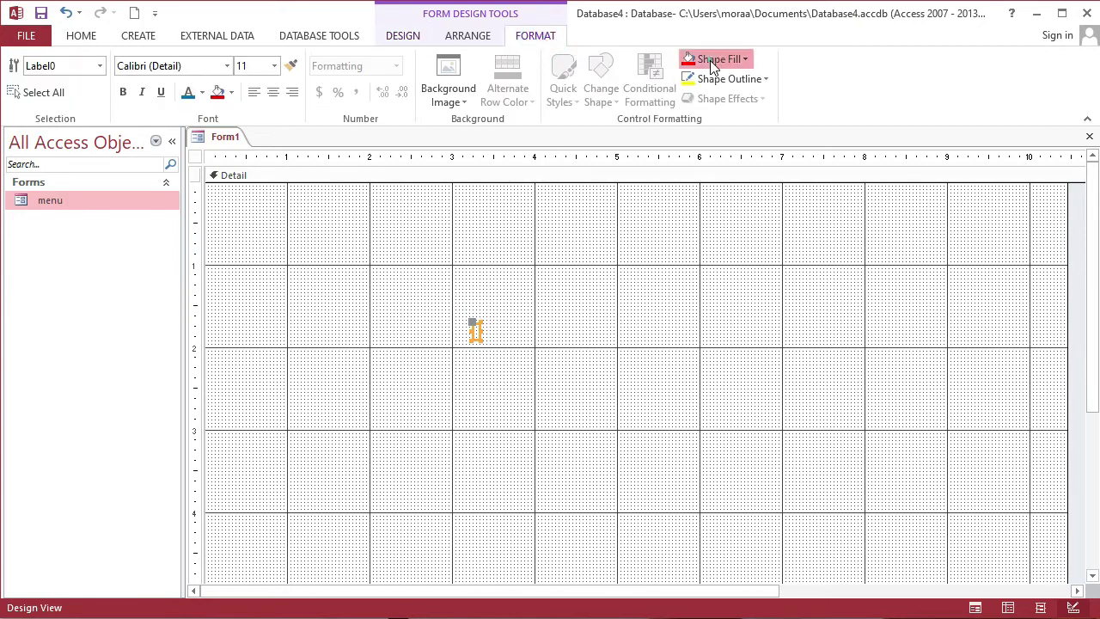
click(710, 60)
click(714, 353)
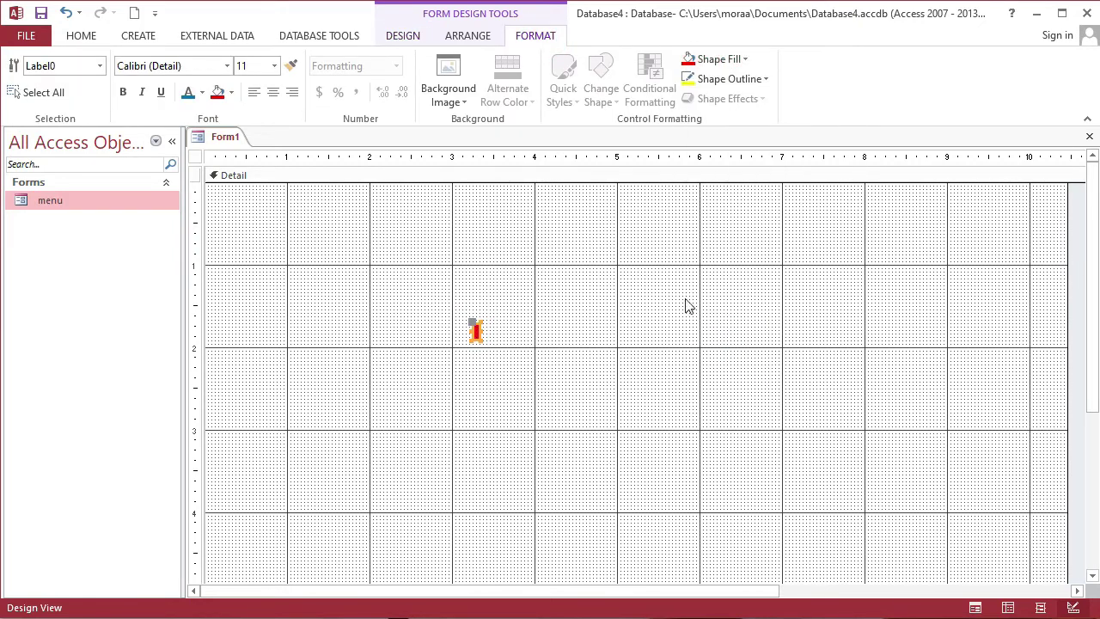
click(718, 79)
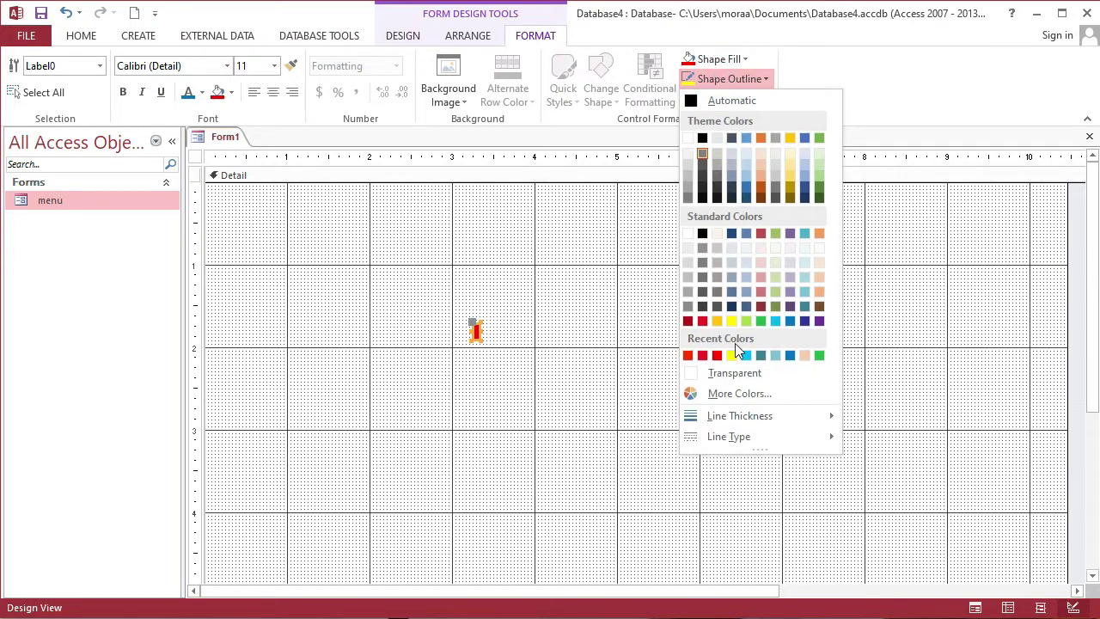
click(731, 371)
click(659, 330)
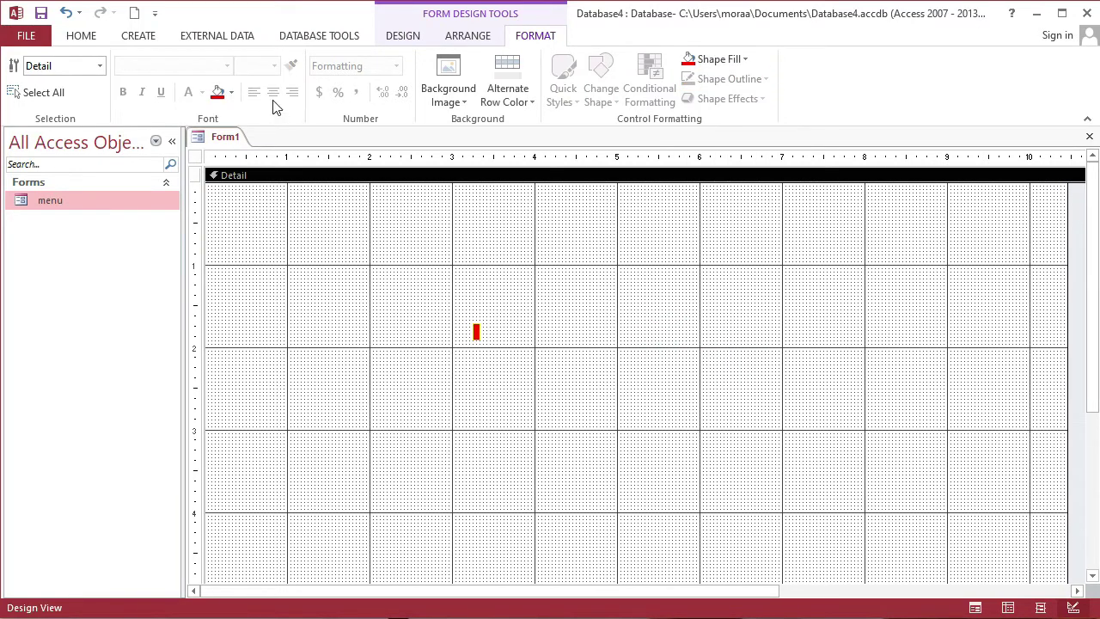
click(402, 36)
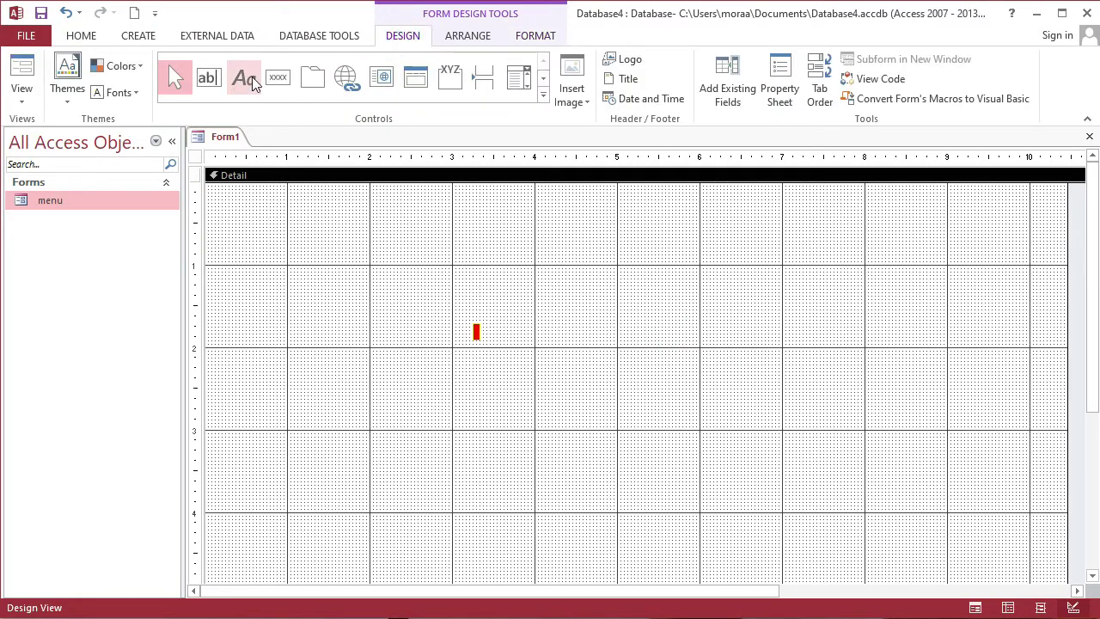
Draw a long rectangle enclosing the red label as the progress track and adjust its vertical position.
click(543, 95)
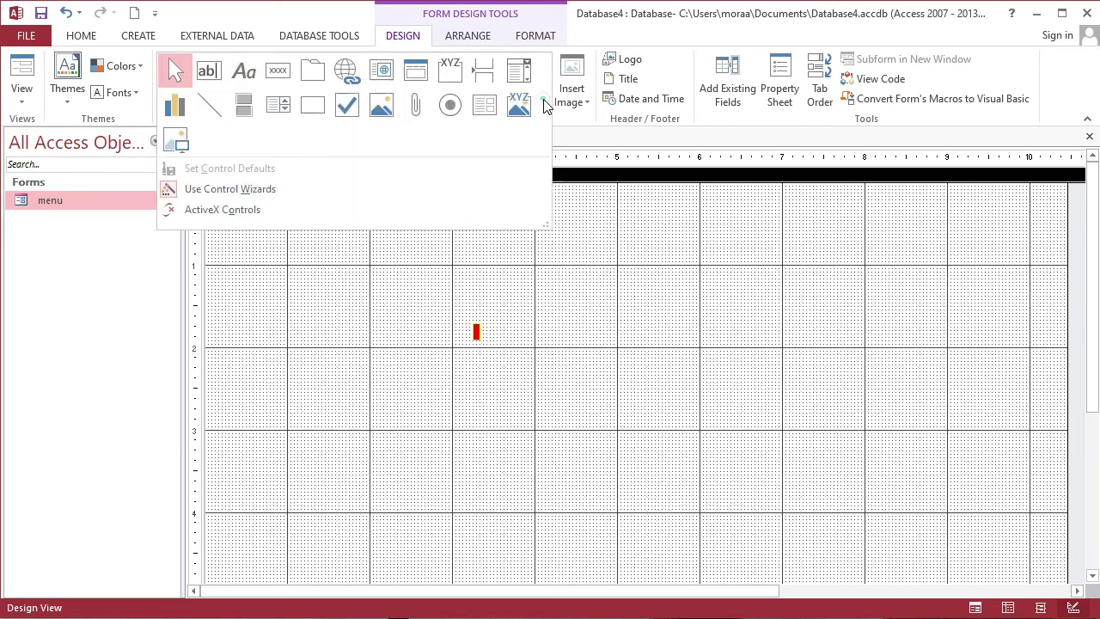
click(319, 111)
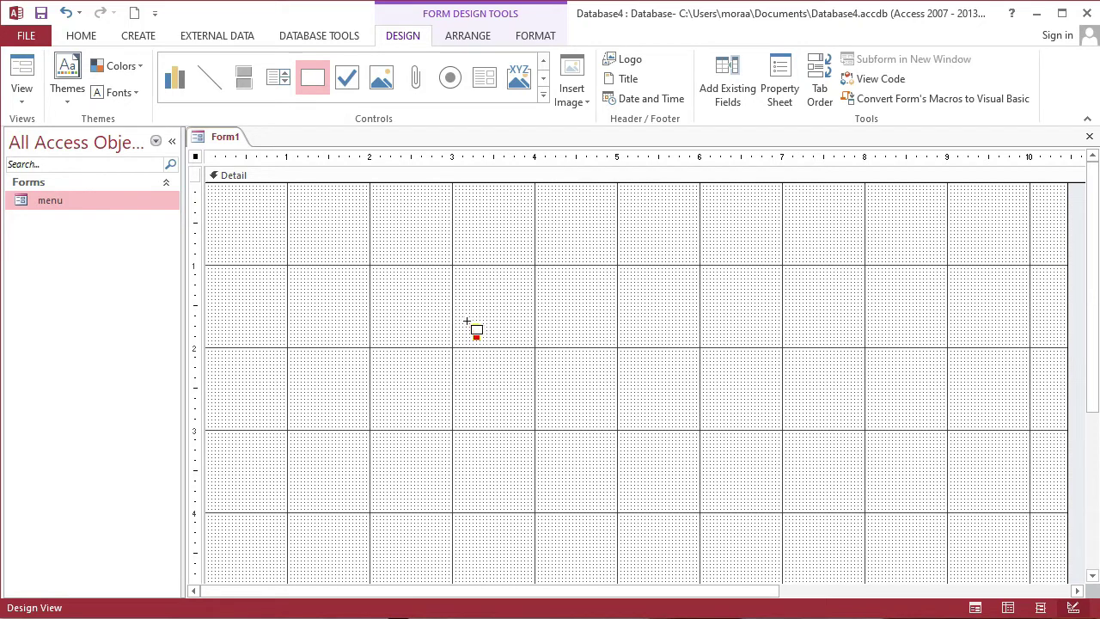
mouse_move(467, 323)
mouse_down()
mouse_move(617, 348)
mouse_move(818, 346)
mouse_up()
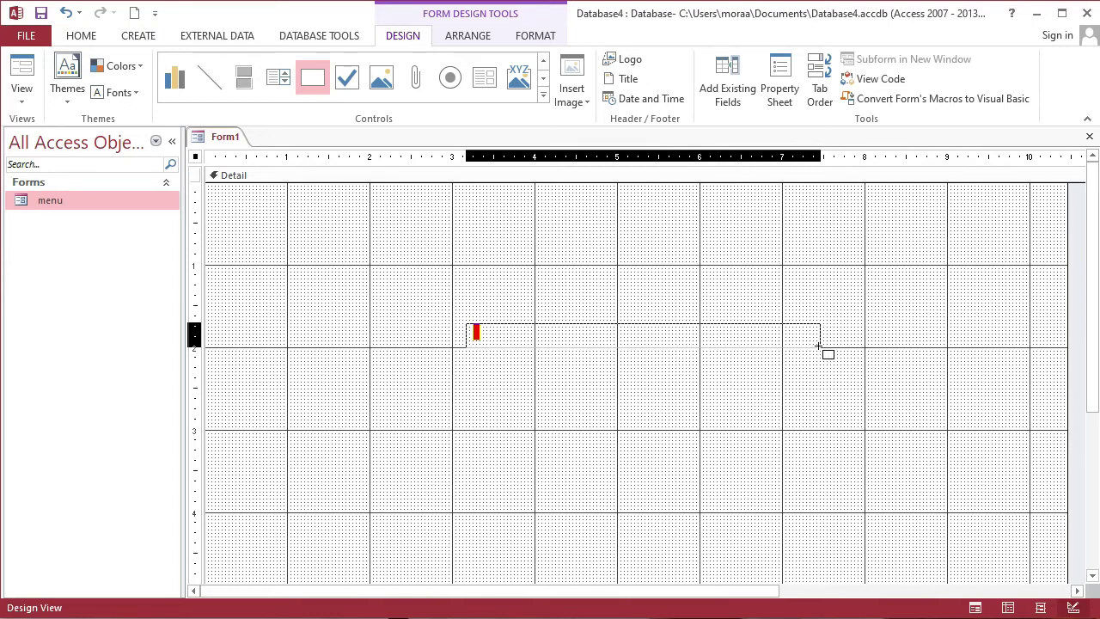
click(747, 148)
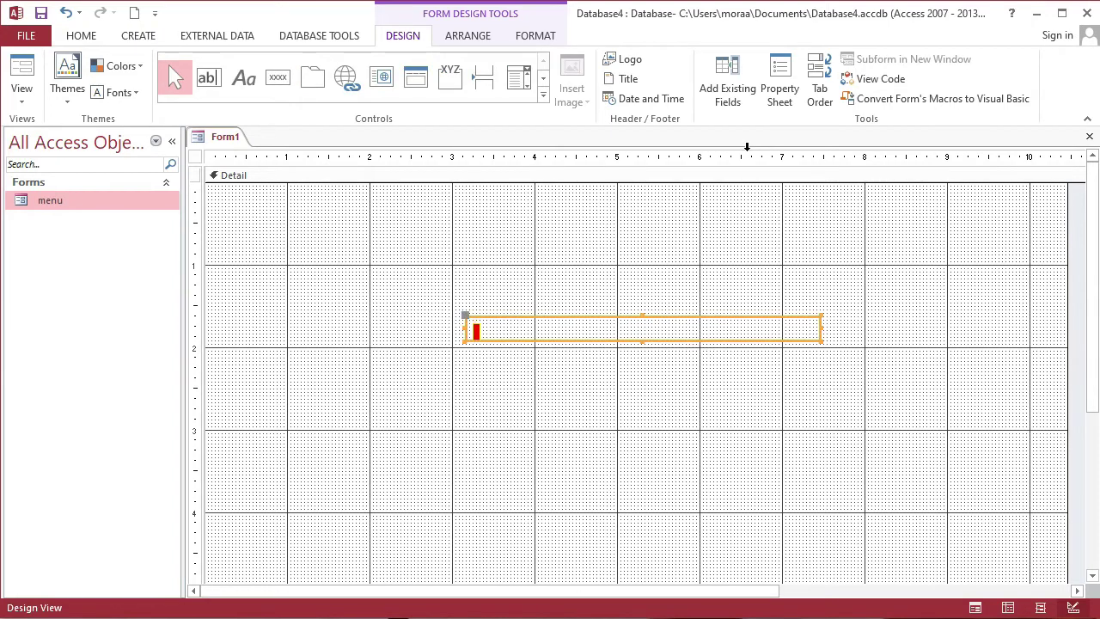
click(747, 148)
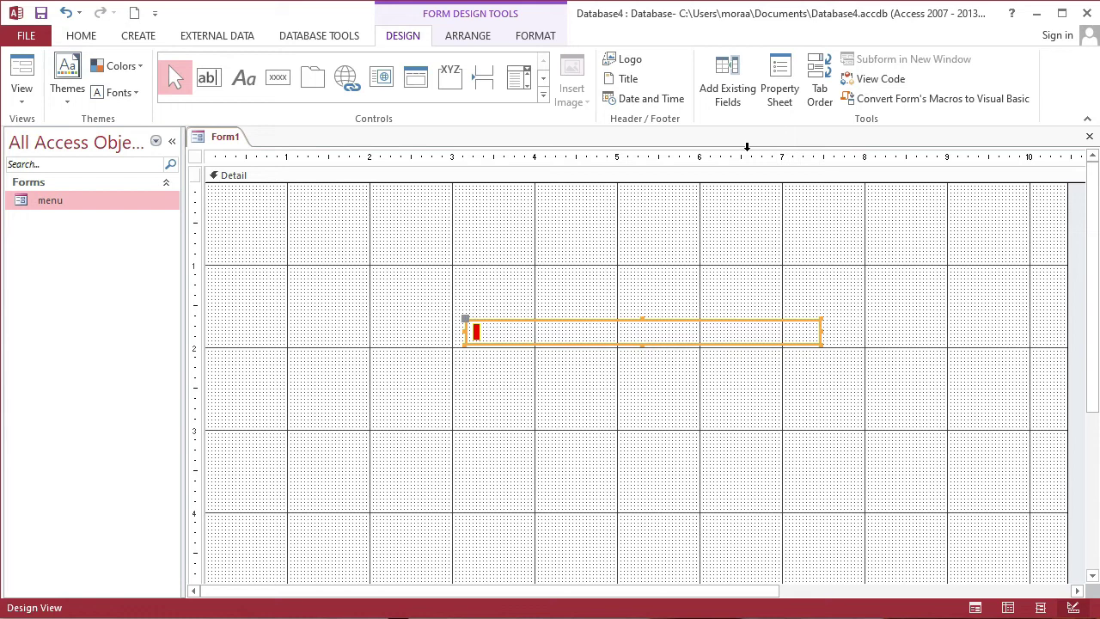
Add a 'Please wait...' label below the bar, narrowed to fit its text.
click(693, 178)
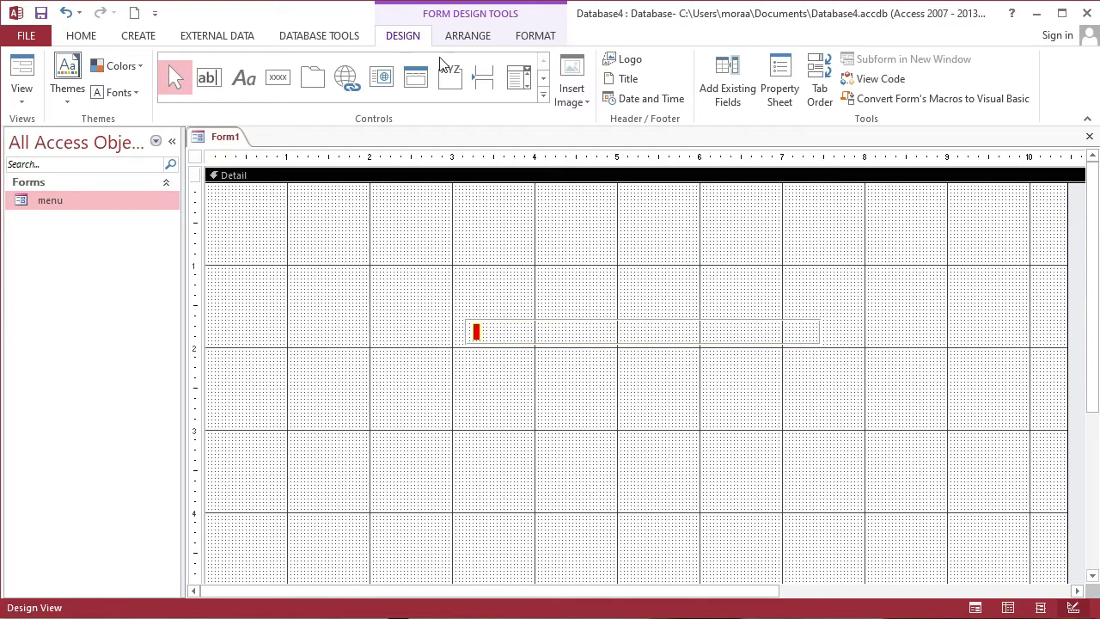
click(247, 83)
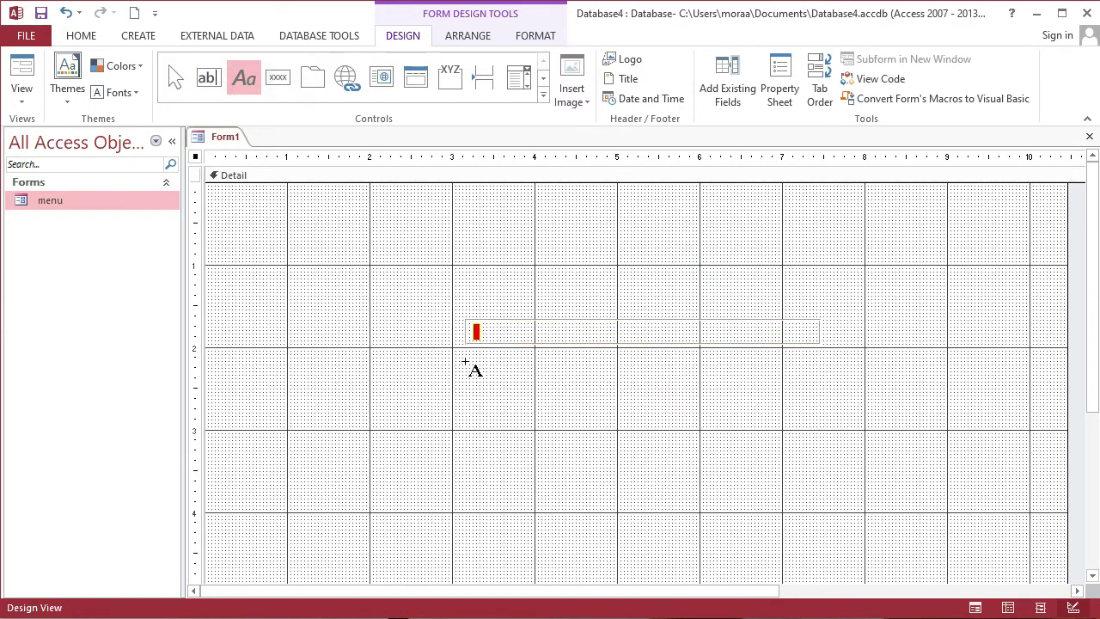
click(462, 350)
key(ctrl+v)
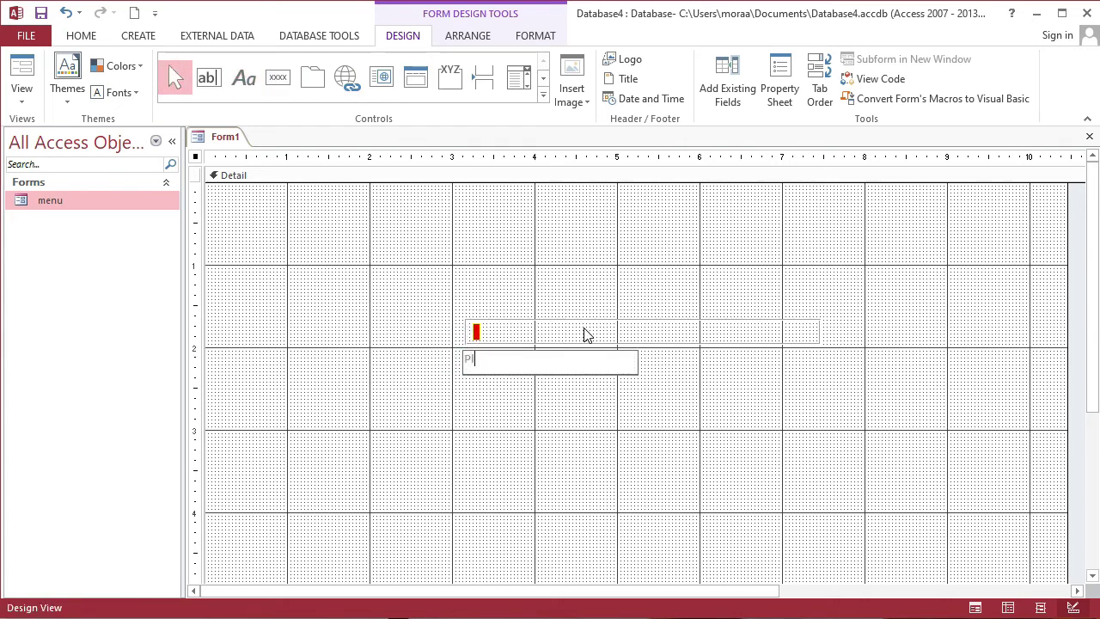
text(ease wait...)
click(688, 386)
click(634, 358)
drag(636, 361, 567, 362)
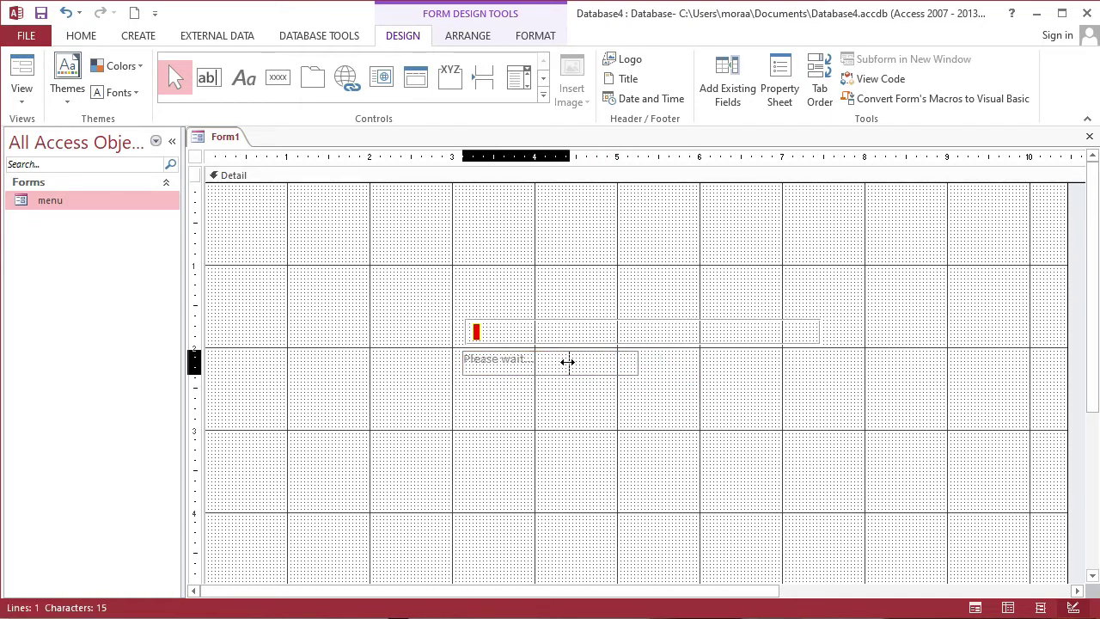
Draw a small counter label showing 1 above the bar's right half.
click(244, 78)
mouse_move(611, 297)
mouse_down()
mouse_move(653, 310)
mouse_move(645, 315)
mouse_up()
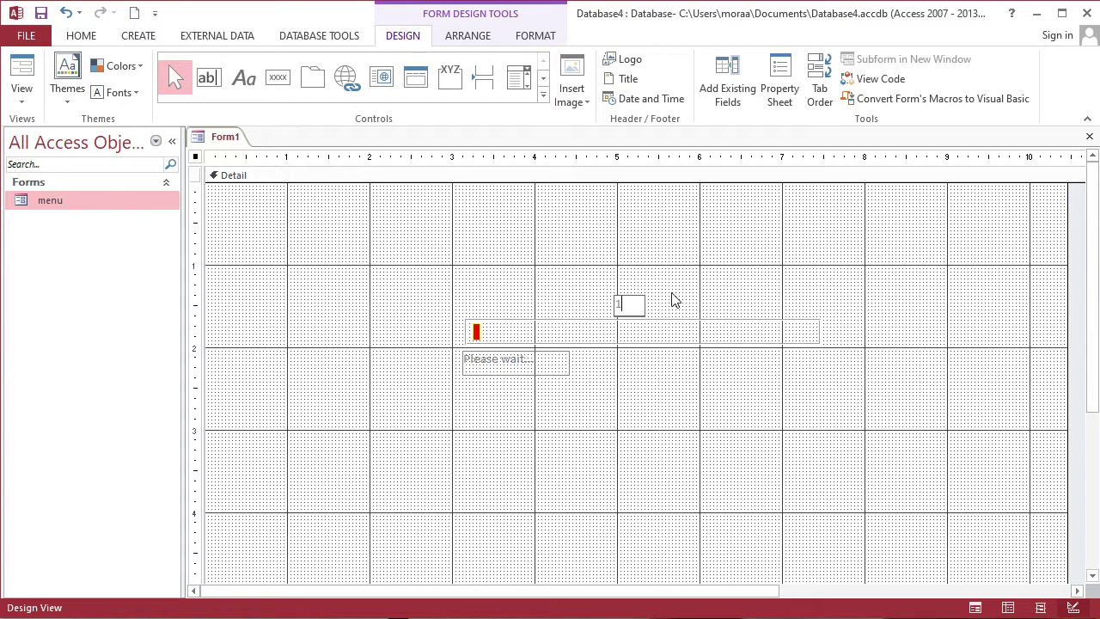
click(677, 287)
click(635, 306)
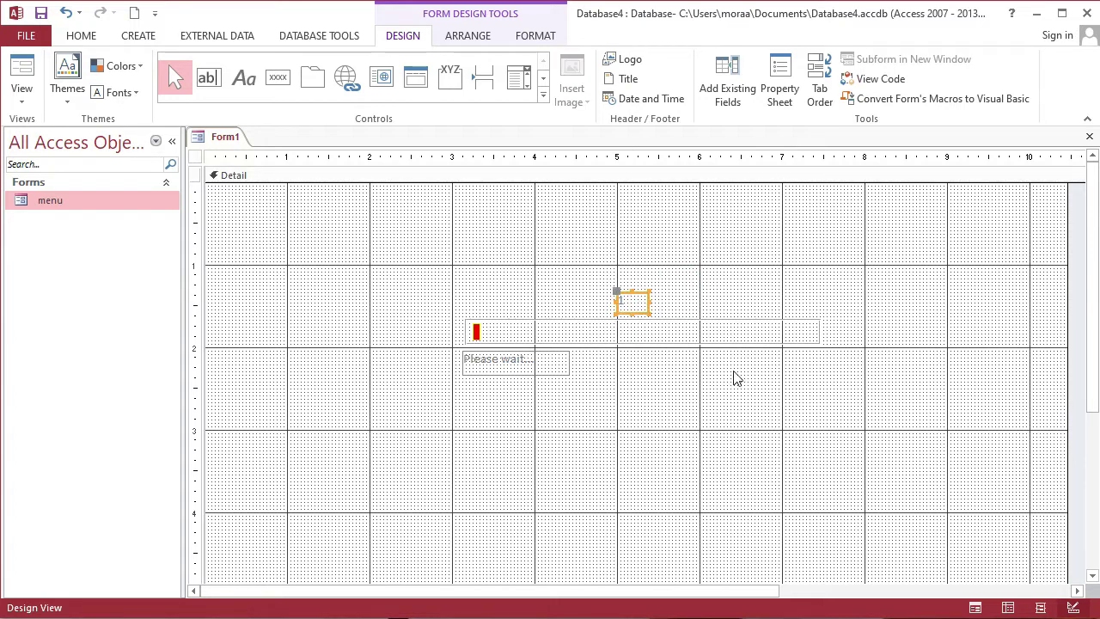
click(478, 330)
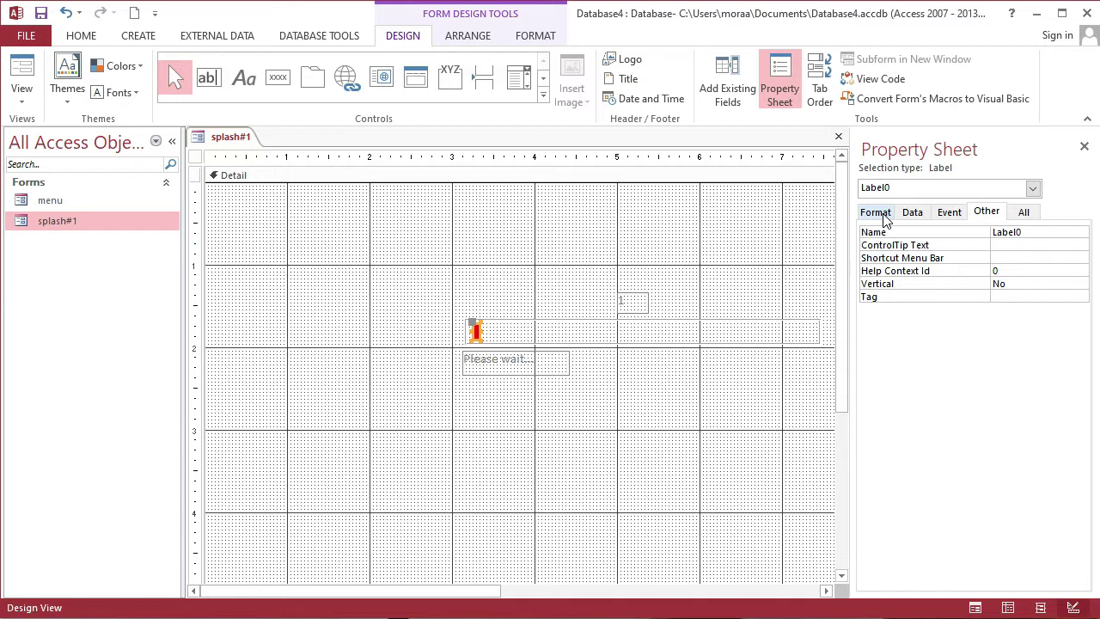
Rename the red bar label to lblprogress and save the form design.
double_click(1031, 233)
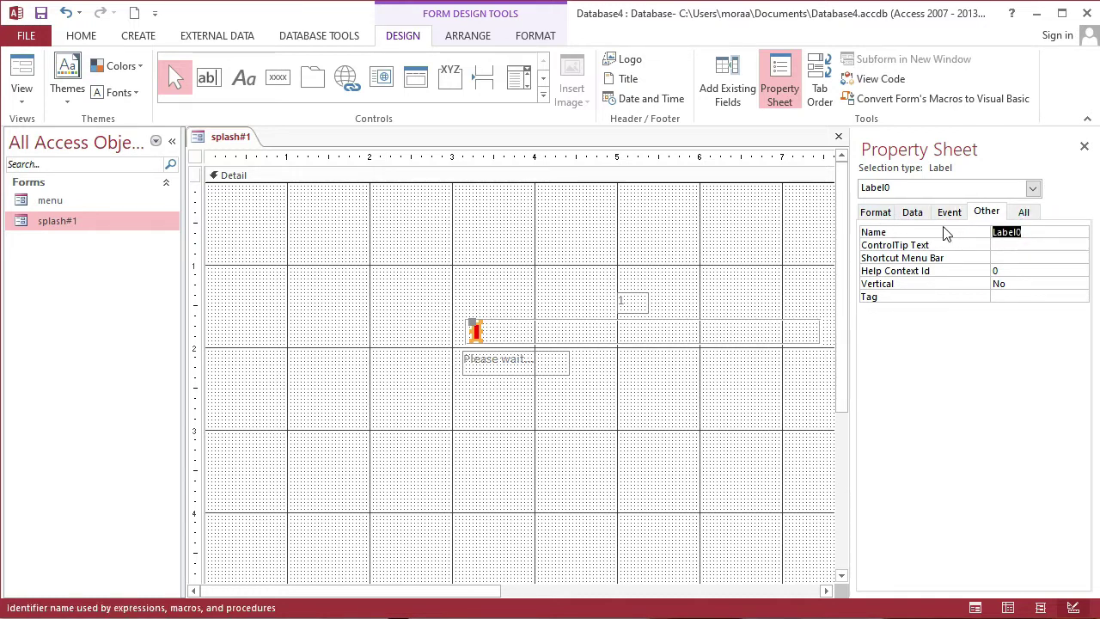
text(lblprogress)
click(998, 246)
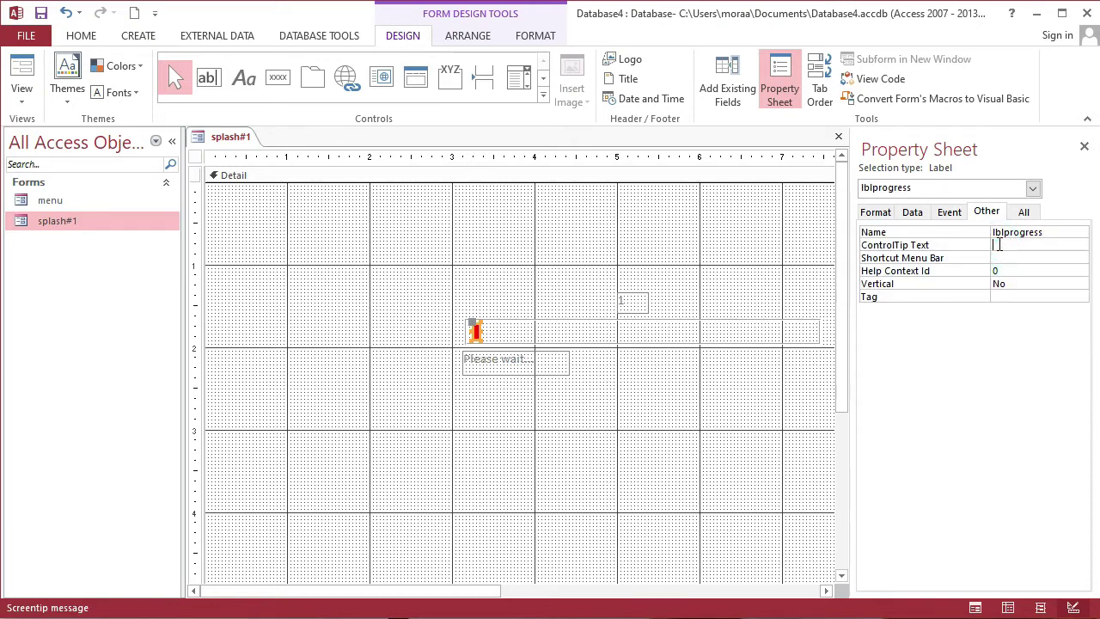
click(400, 225)
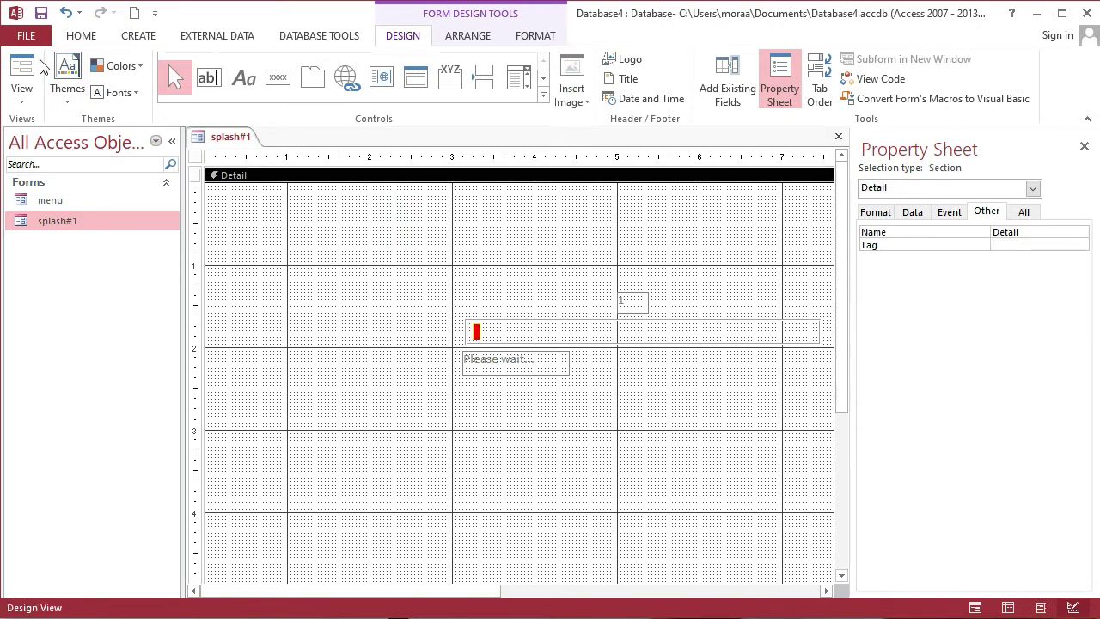
click(42, 15)
Rename the small counter label to lblcount.
click(753, 253)
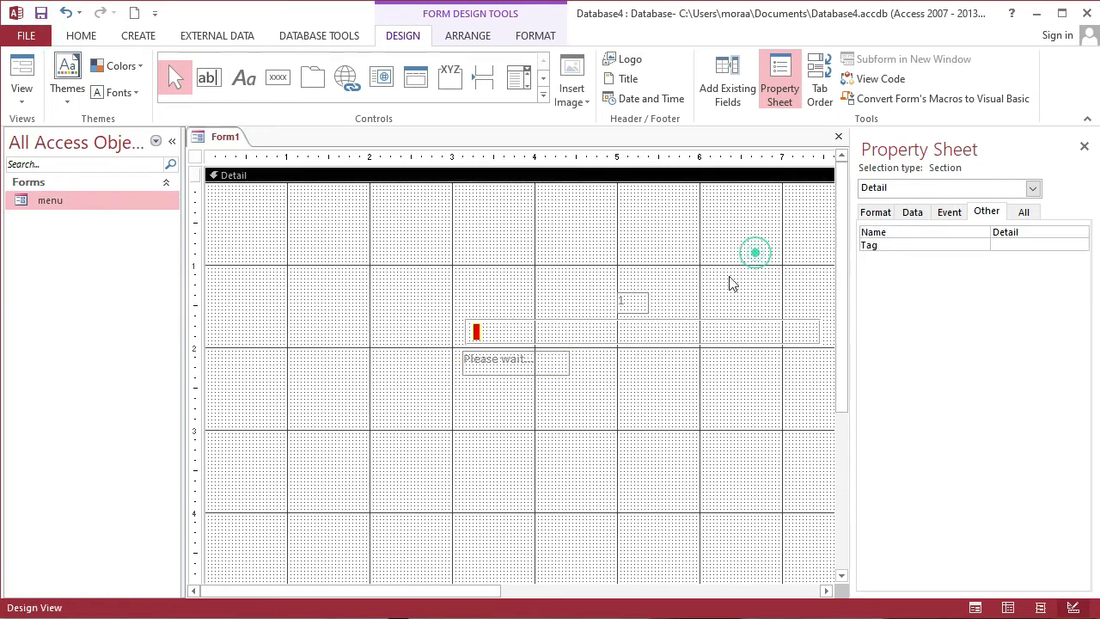
click(636, 300)
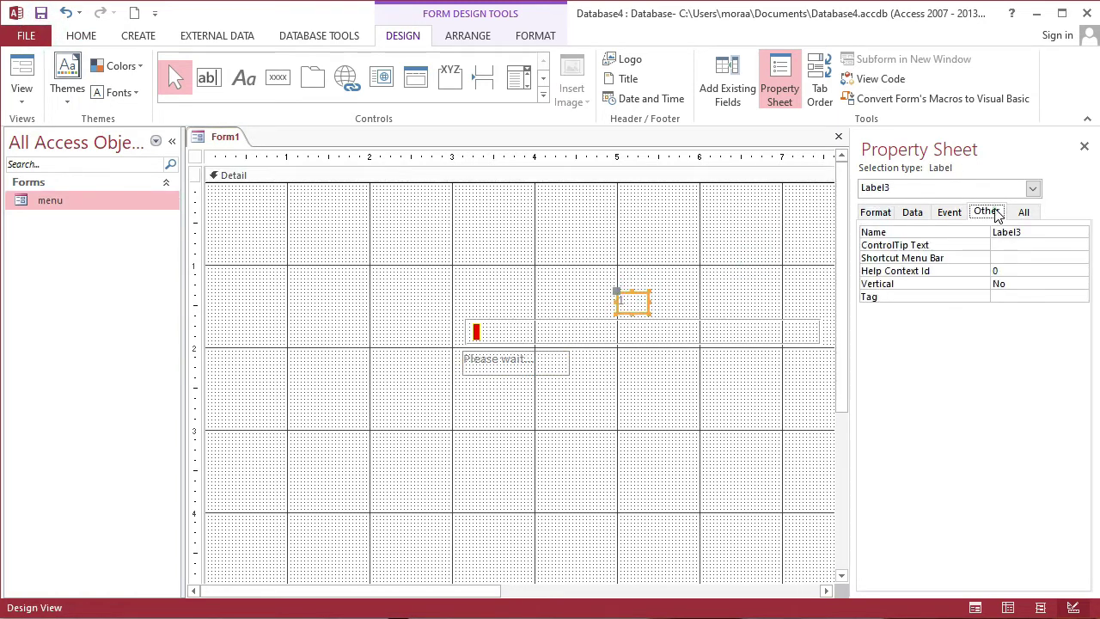
double_click(1039, 233)
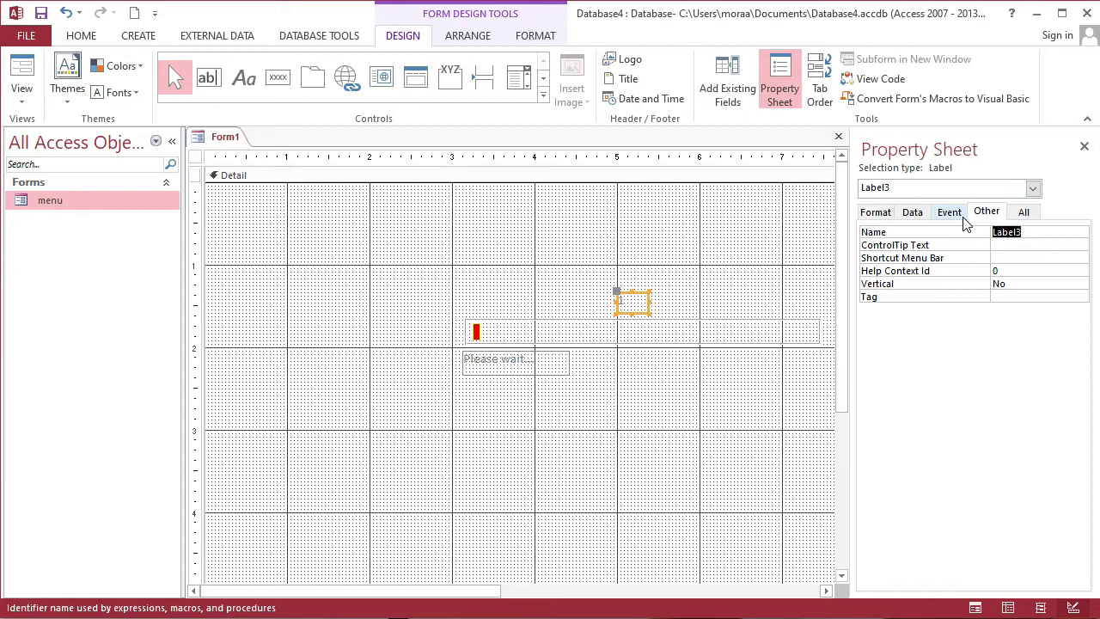
text(lblcount)
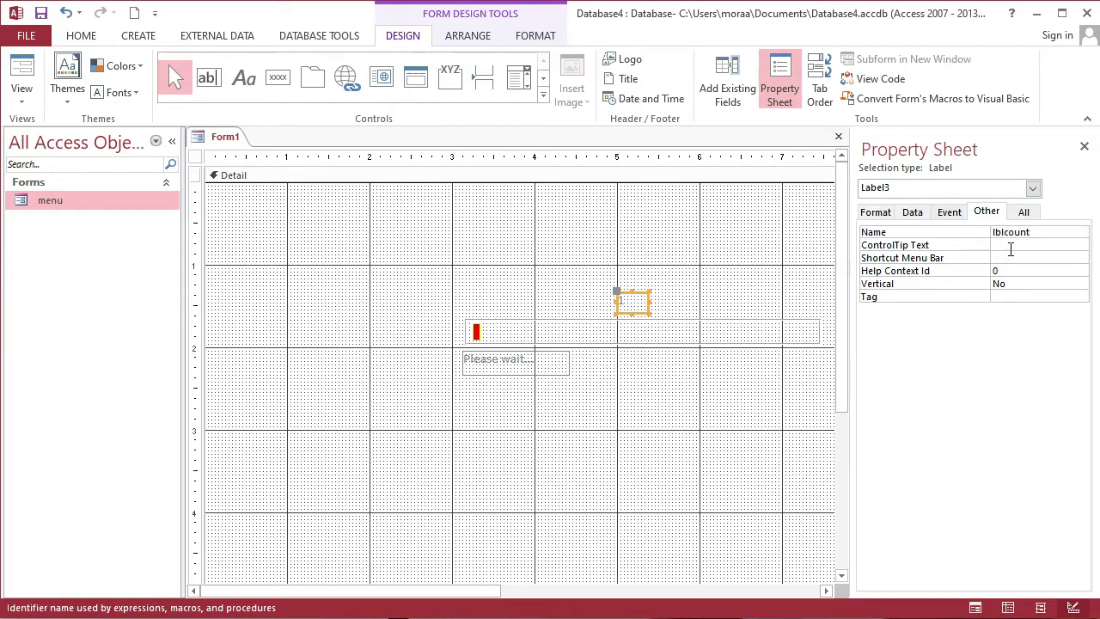
click(746, 240)
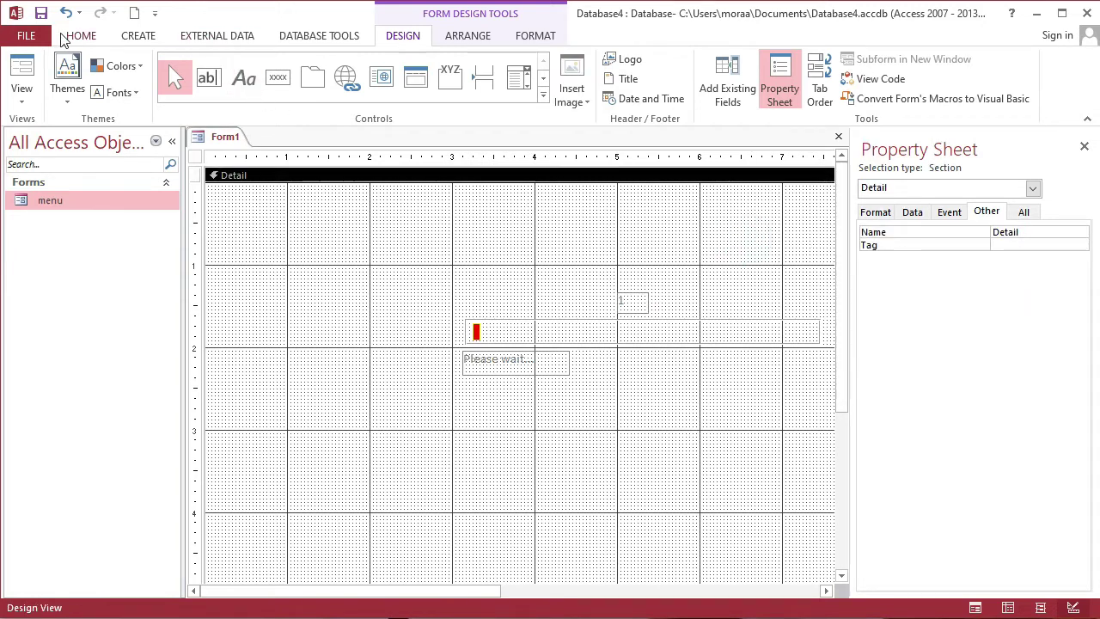
Save the new form under the name splash.
click(41, 12)
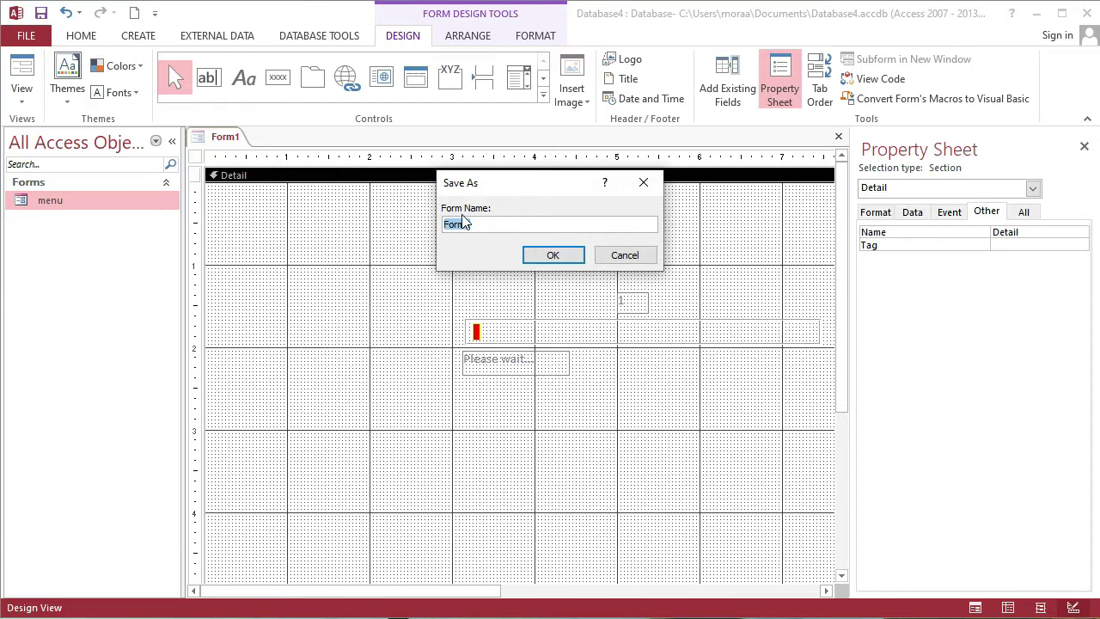
text(spla)
text(sh#1)
click(551, 255)
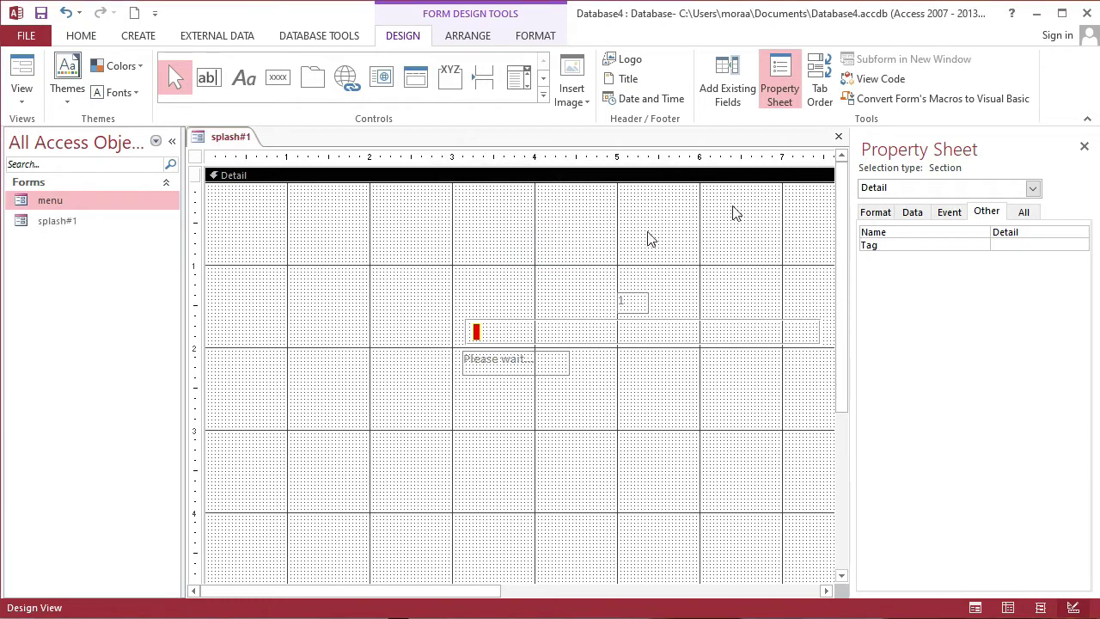
Close the design window and open splash#1 in Form View to preview it.
click(838, 140)
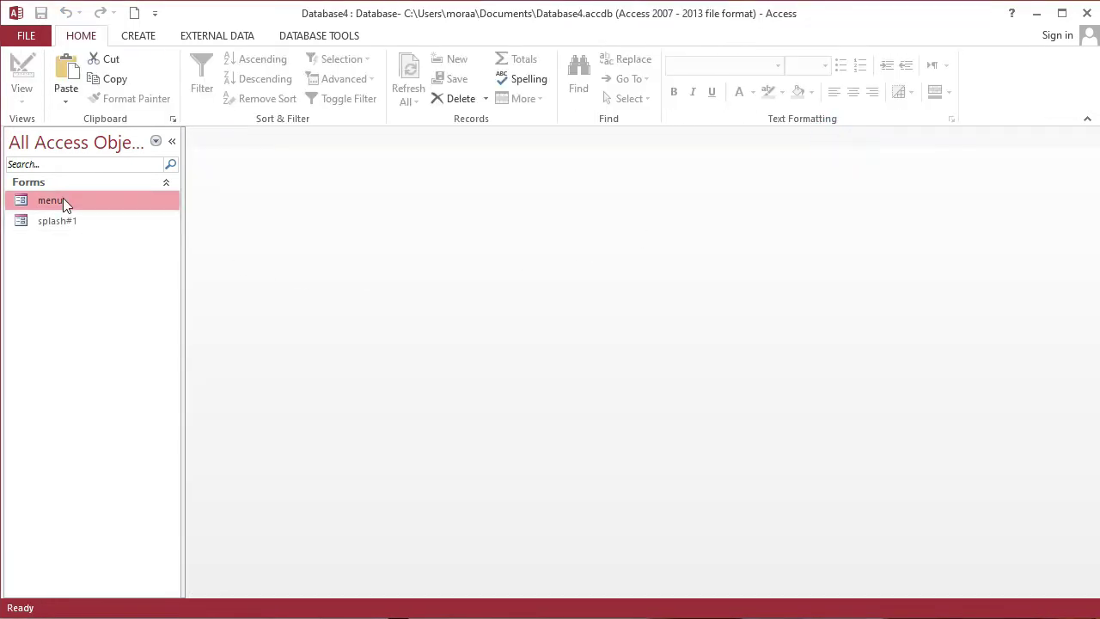
double_click(68, 222)
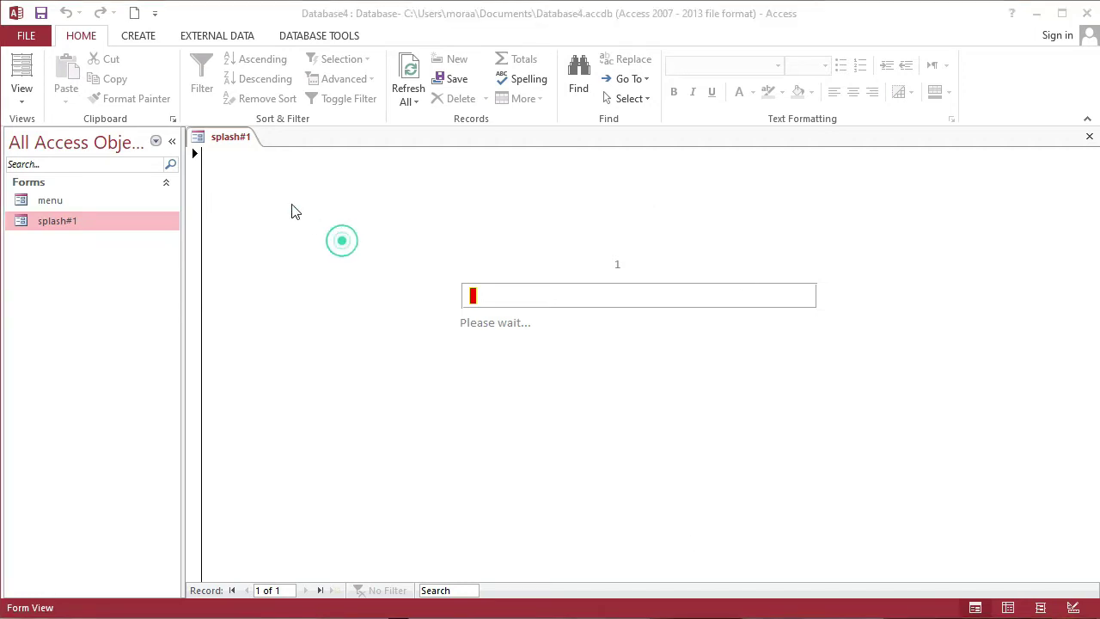
click(344, 240)
click(22, 99)
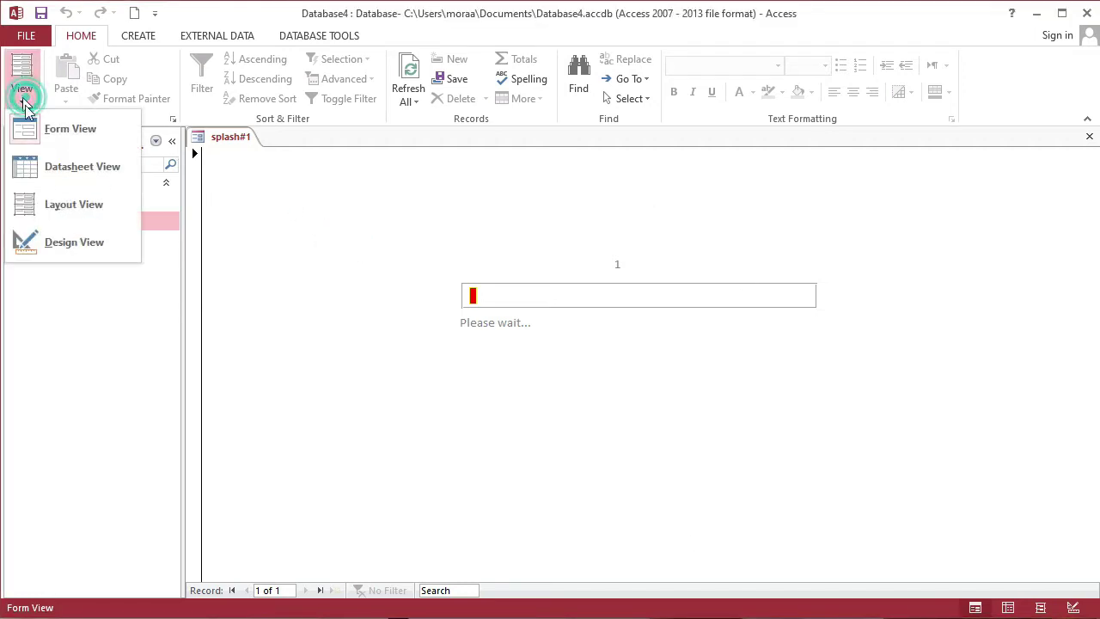
In Design View, set the form's Timer Interval to 70 and choose Code Builder for On Timer.
click(75, 243)
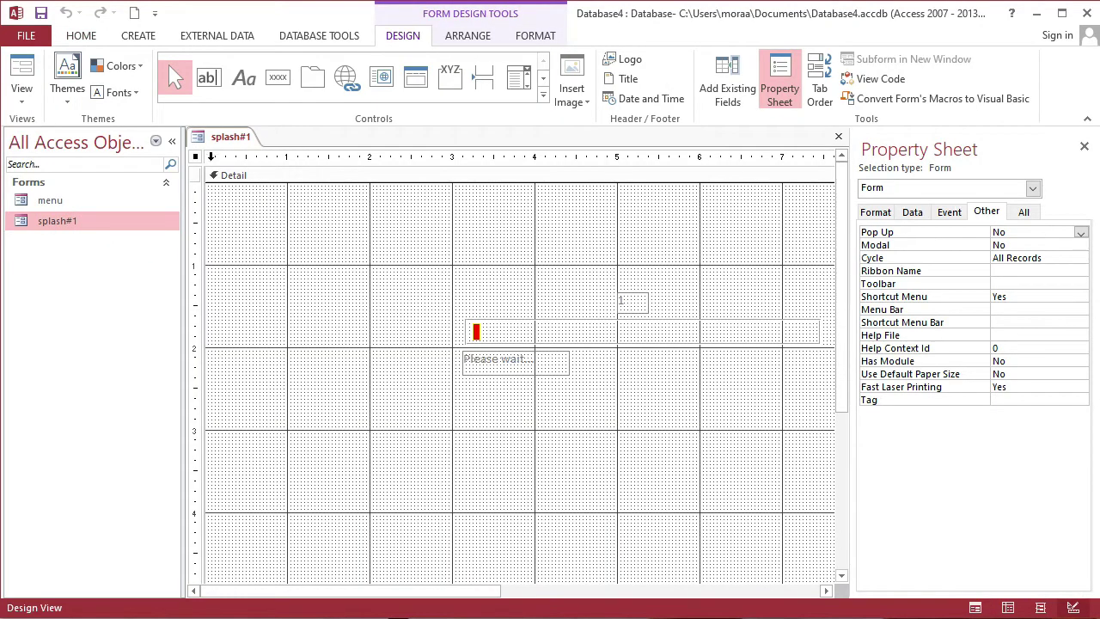
click(950, 215)
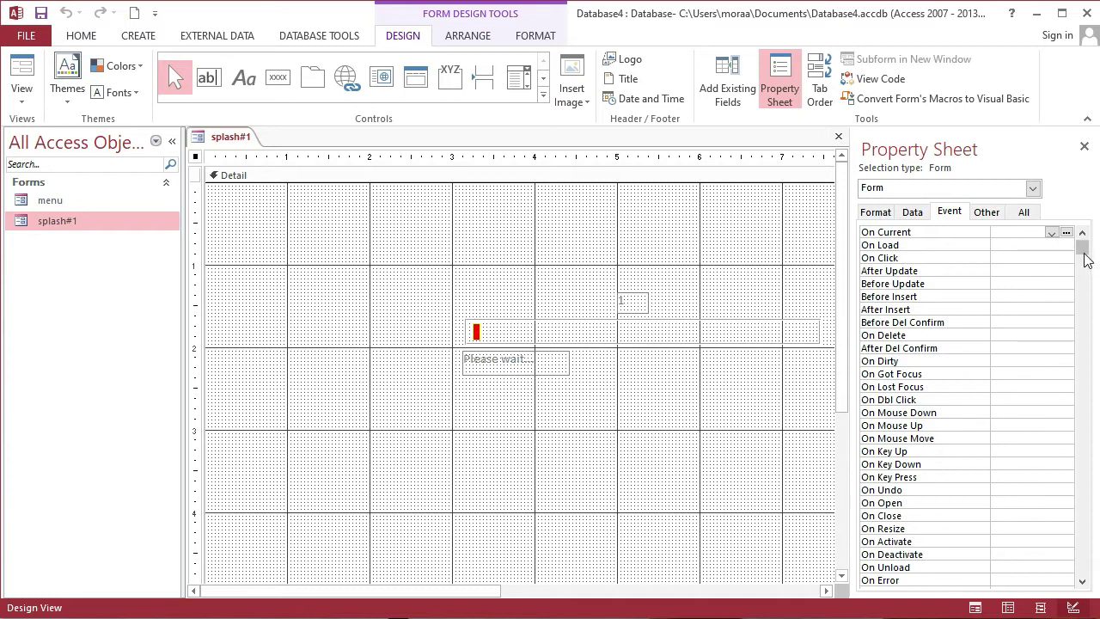
click(1084, 255)
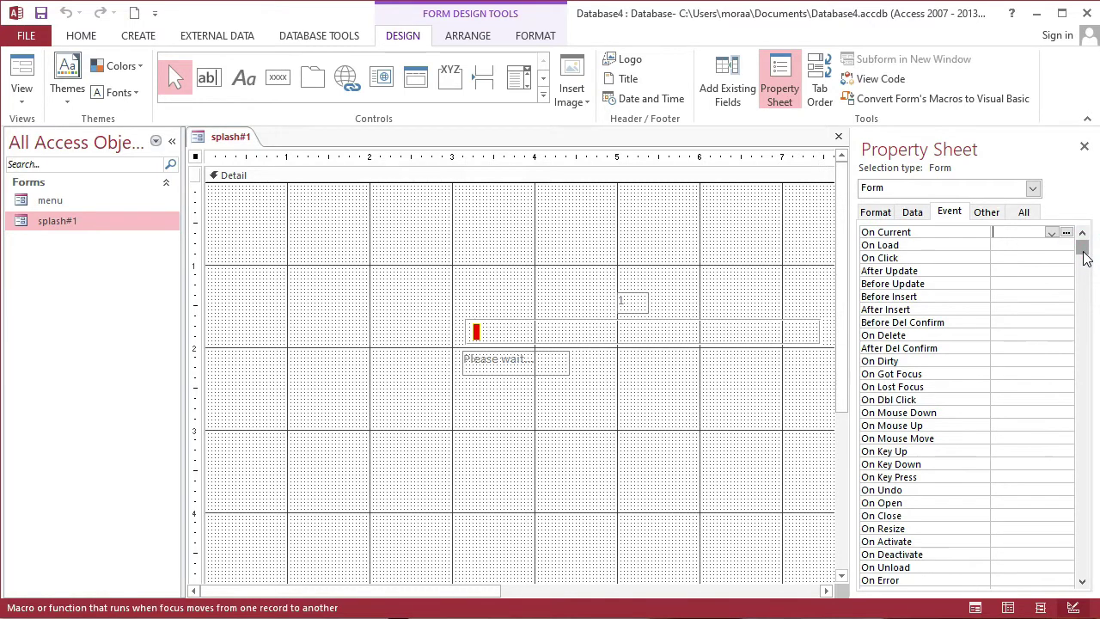
drag(1085, 258, 1071, 414)
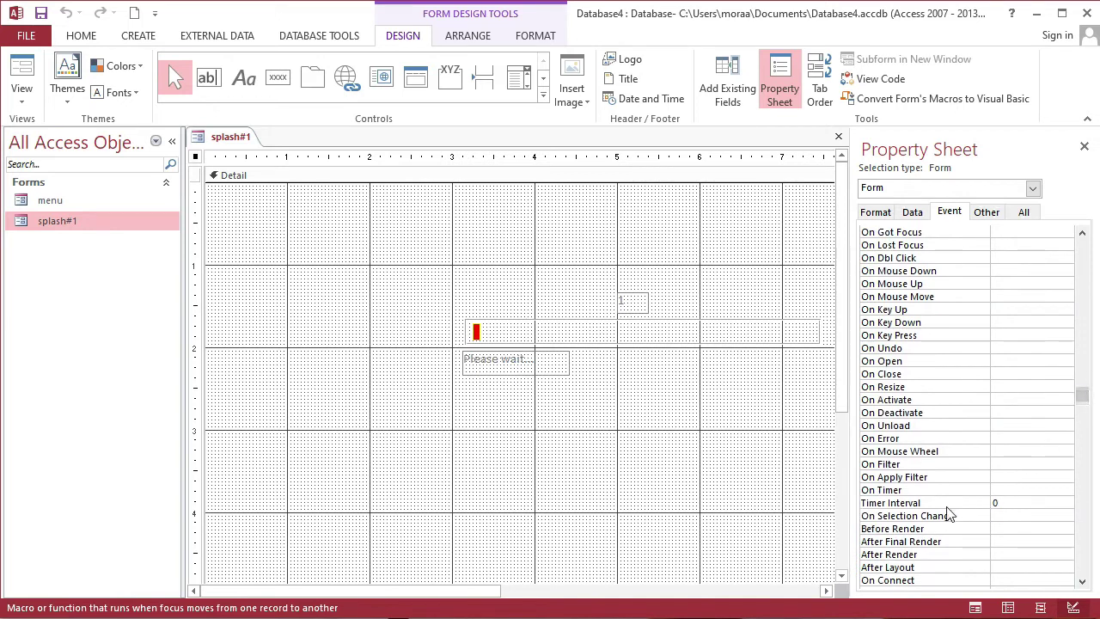
double_click(1021, 502)
text(70)
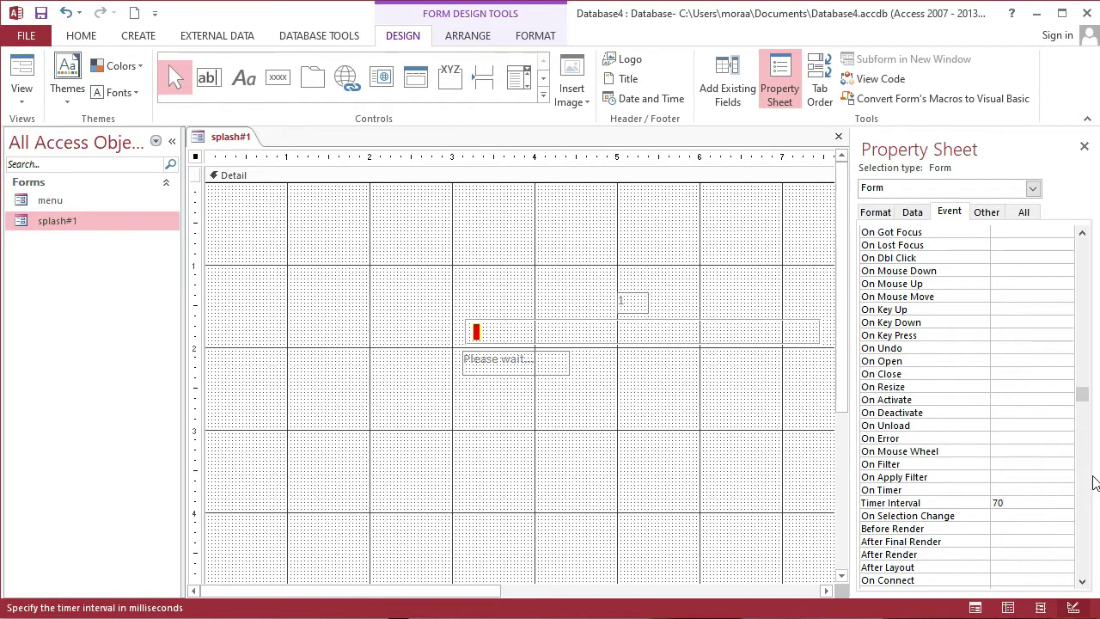
click(1019, 490)
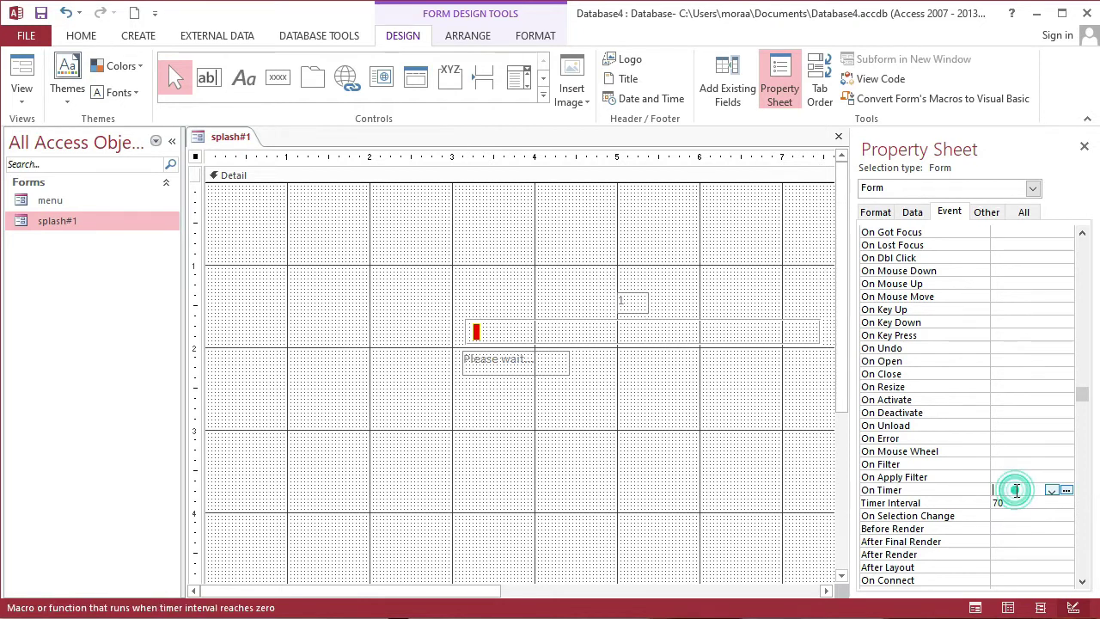
click(1066, 490)
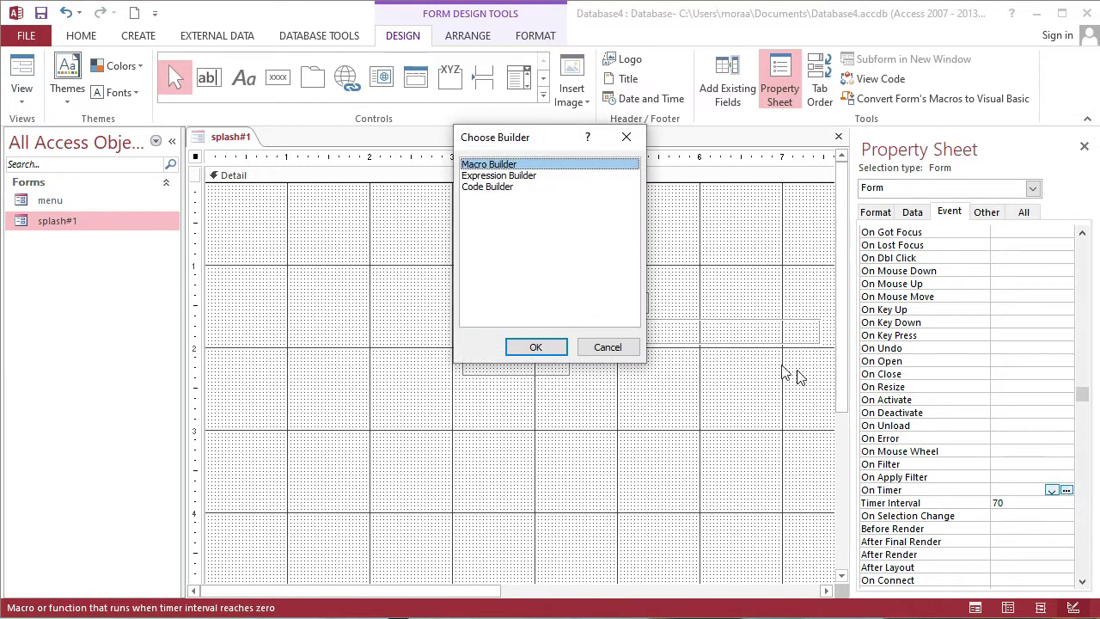
click(513, 186)
Add Me.lblcount.Caption = Me.lblcount.Caption + 1 to the Form_Timer procedure.
click(536, 346)
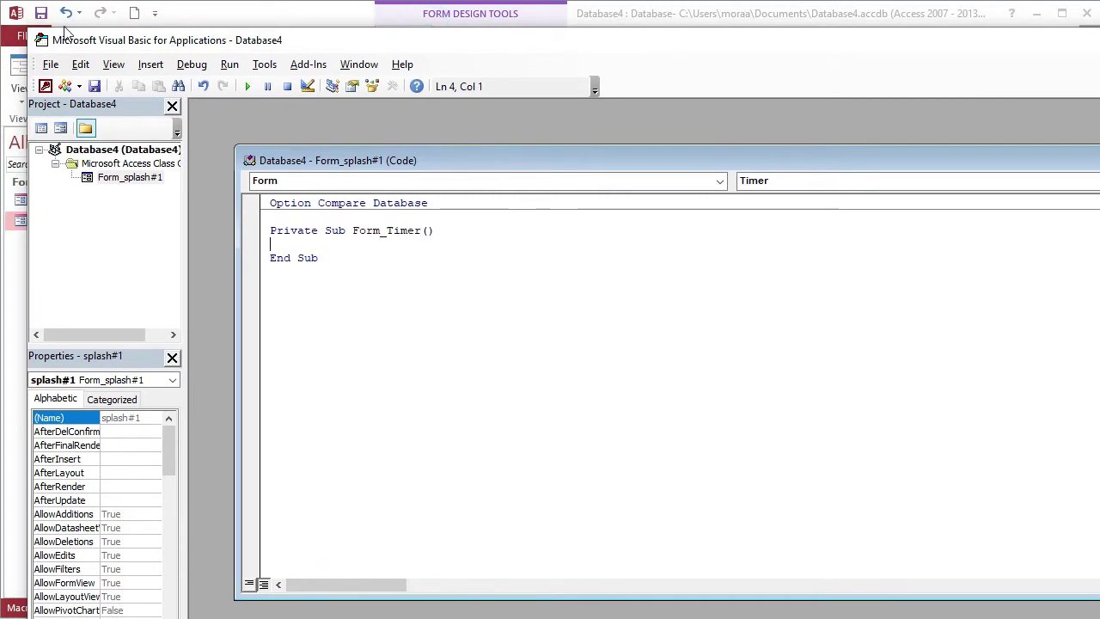
mouse_move(34, 32)
mouse_down()
mouse_move(370, 129)
mouse_move(127, 14)
mouse_up()
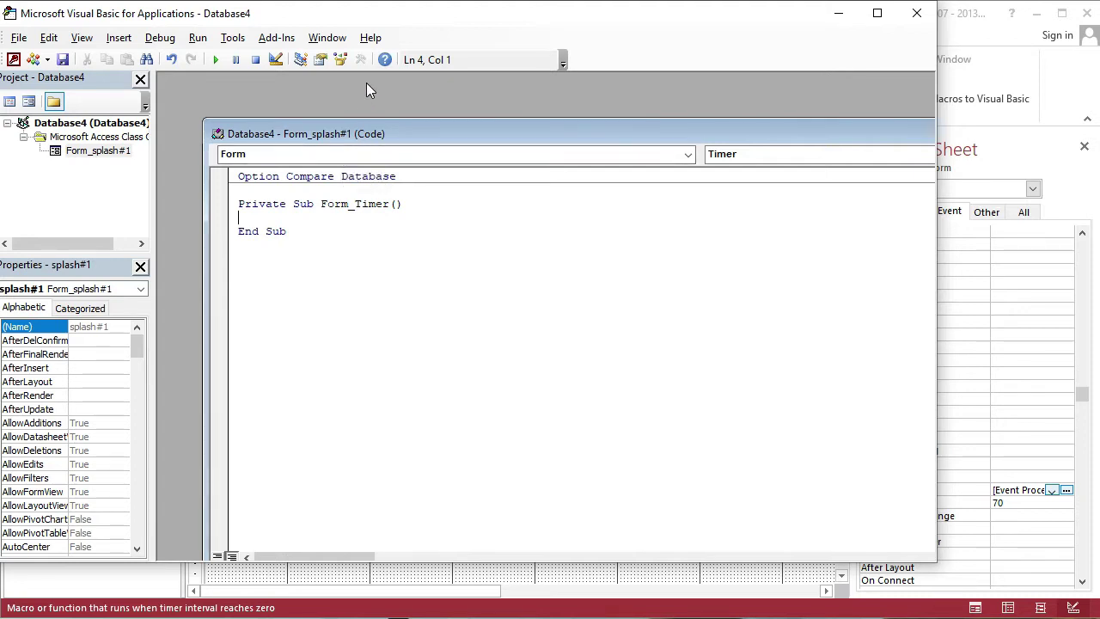
text(me)
text(.lblcount)
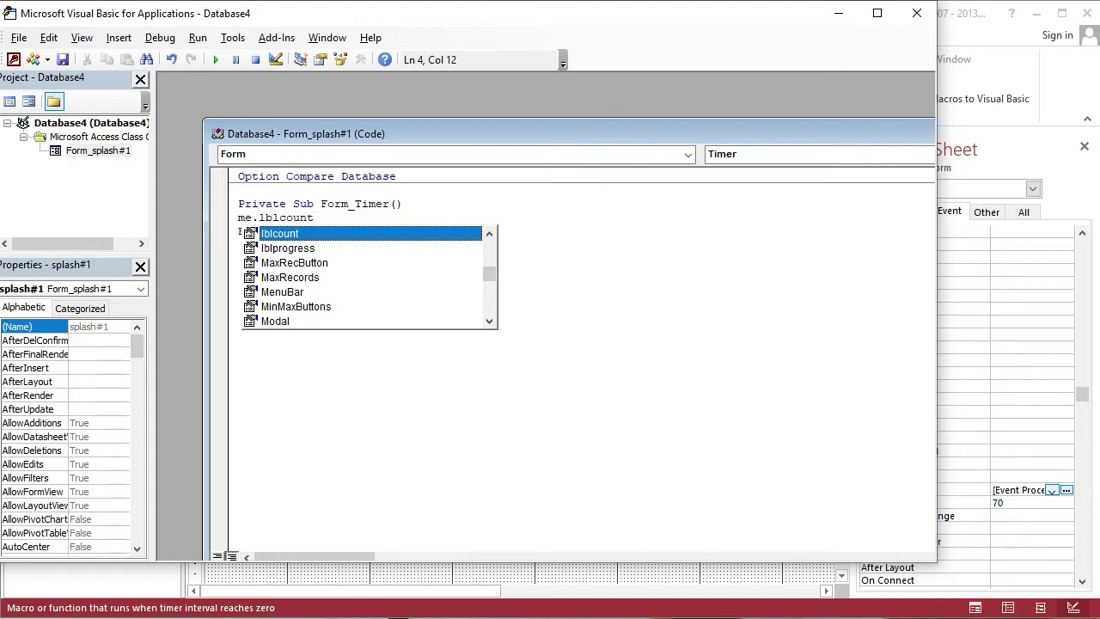
text(.cap)
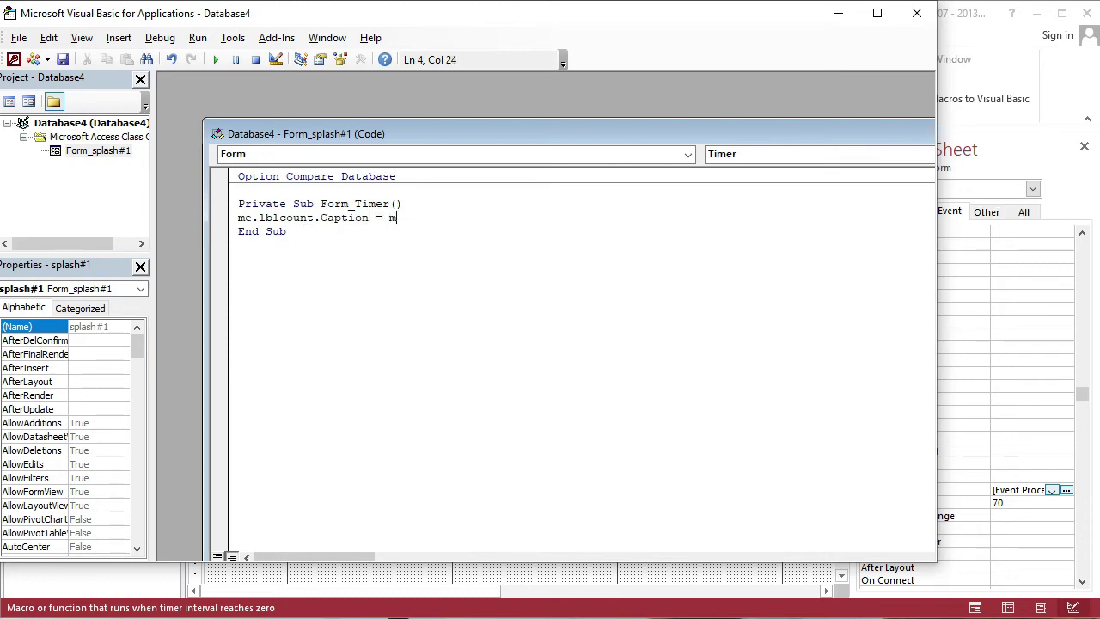
text( .l)
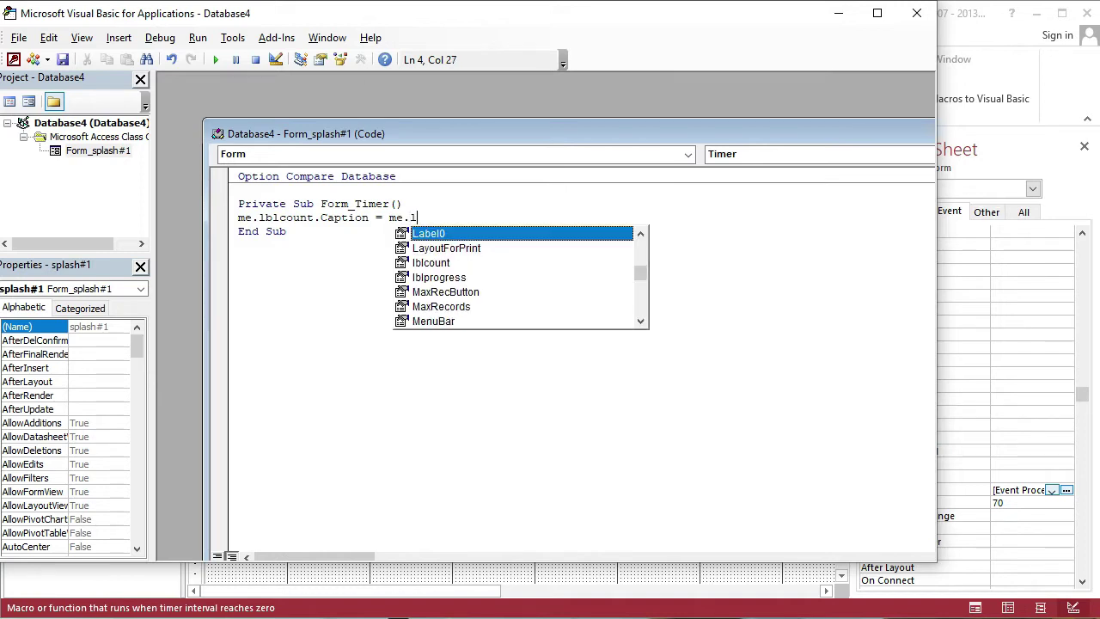
text(bl)
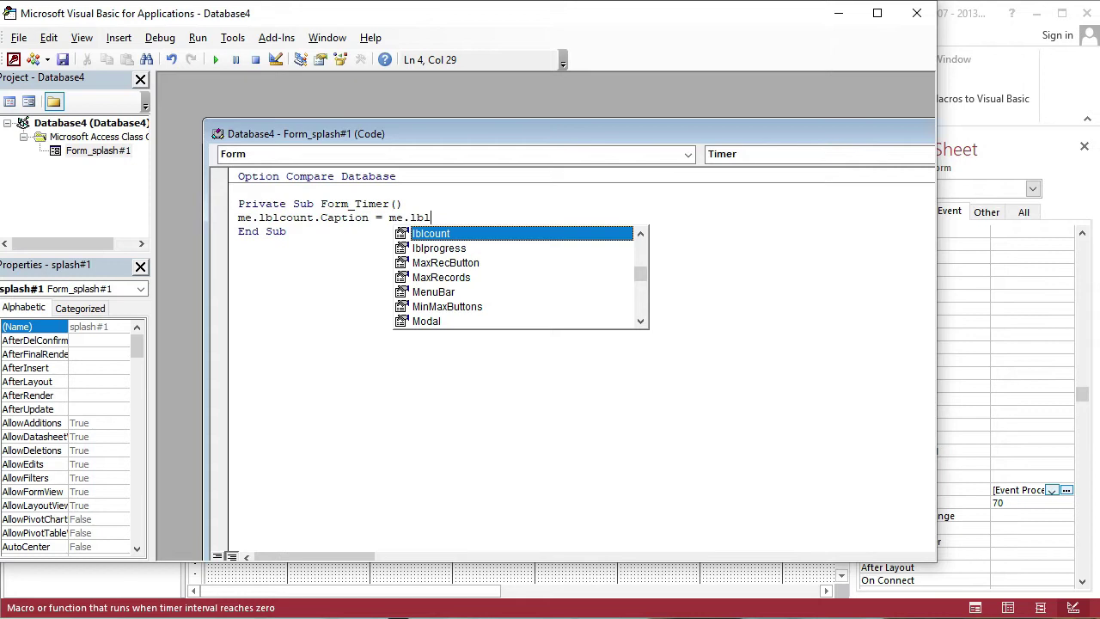
text(count)
text(.c)
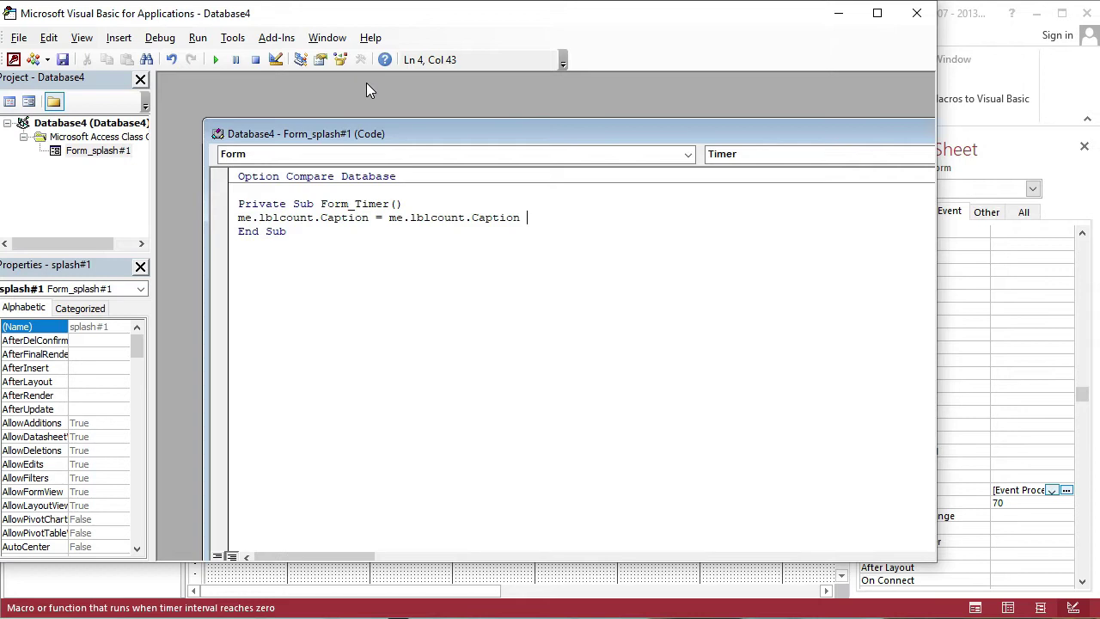
text( + 1)
key(Return)
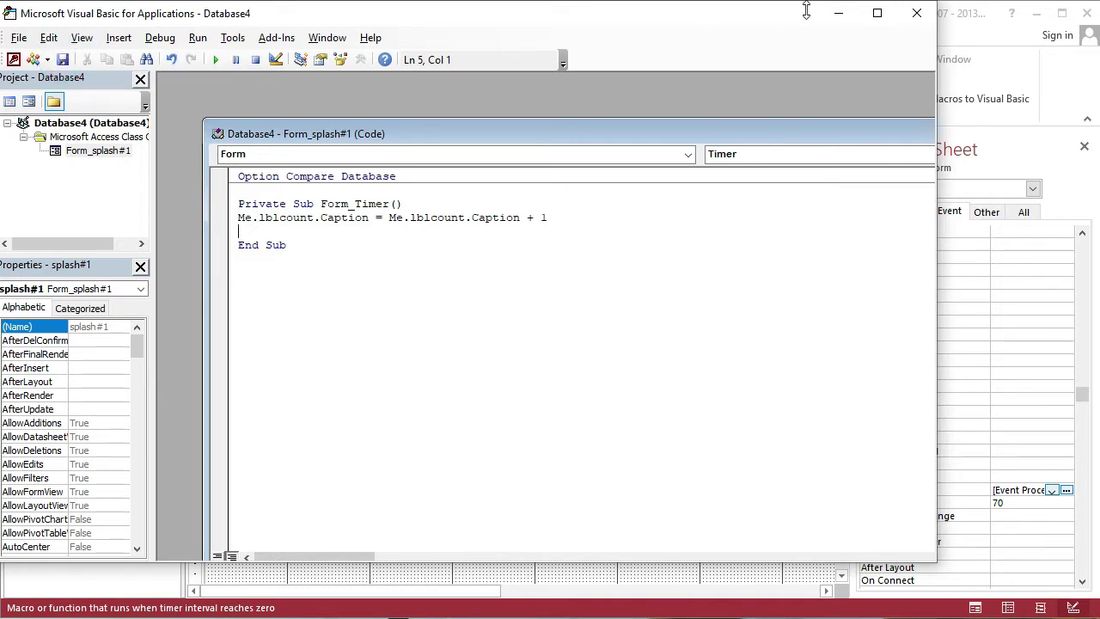
Save splash#1, run it to watch the counter climb past 80, then return to Design View.
click(838, 14)
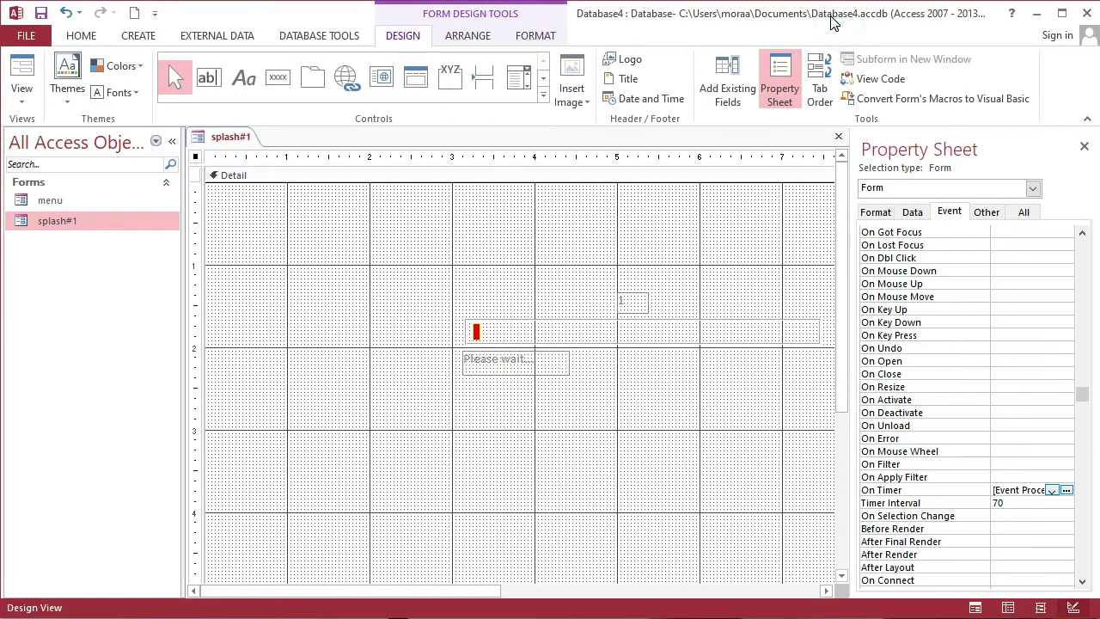
click(646, 226)
click(41, 16)
click(22, 77)
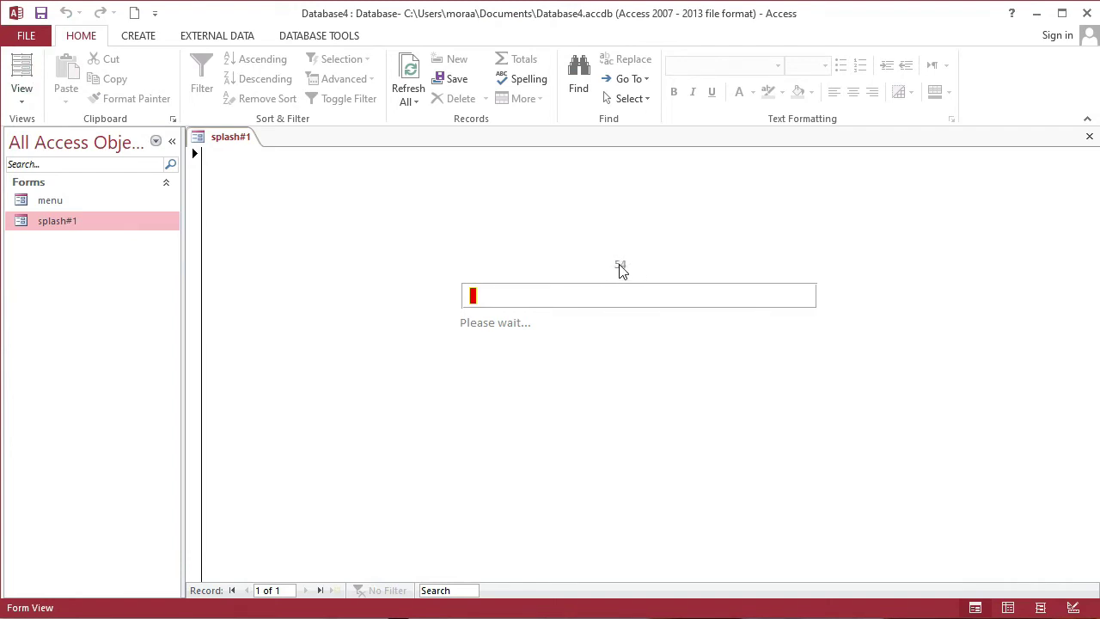
click(21, 96)
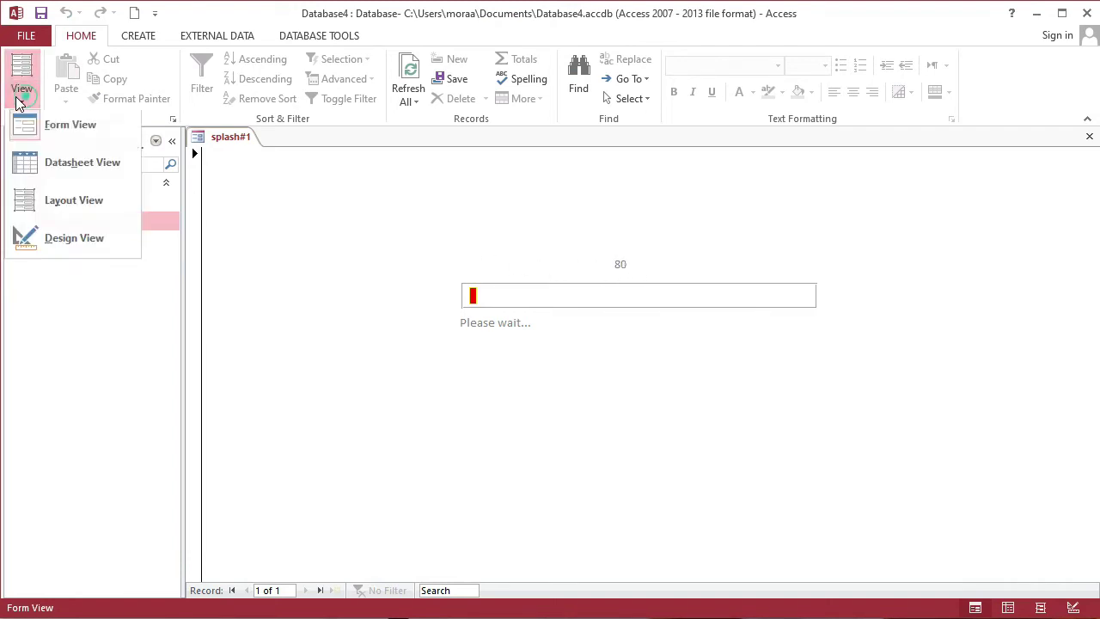
click(86, 245)
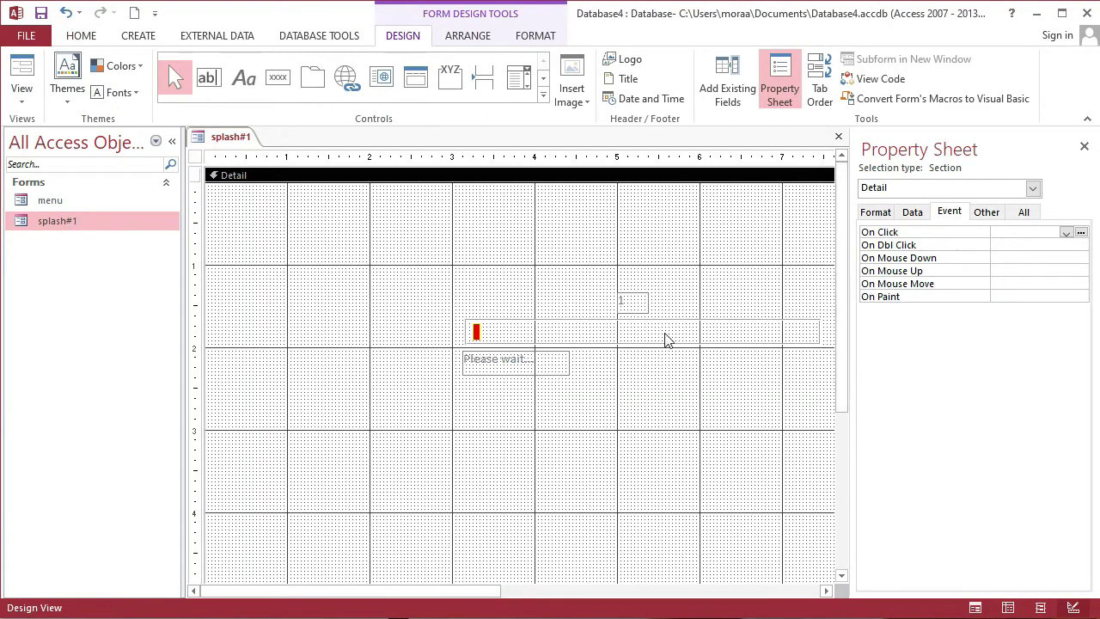
Add Me.lblprogress.Width = Me.lblprogress.Width + 20 to Form_Timer and save the code.
click(195, 155)
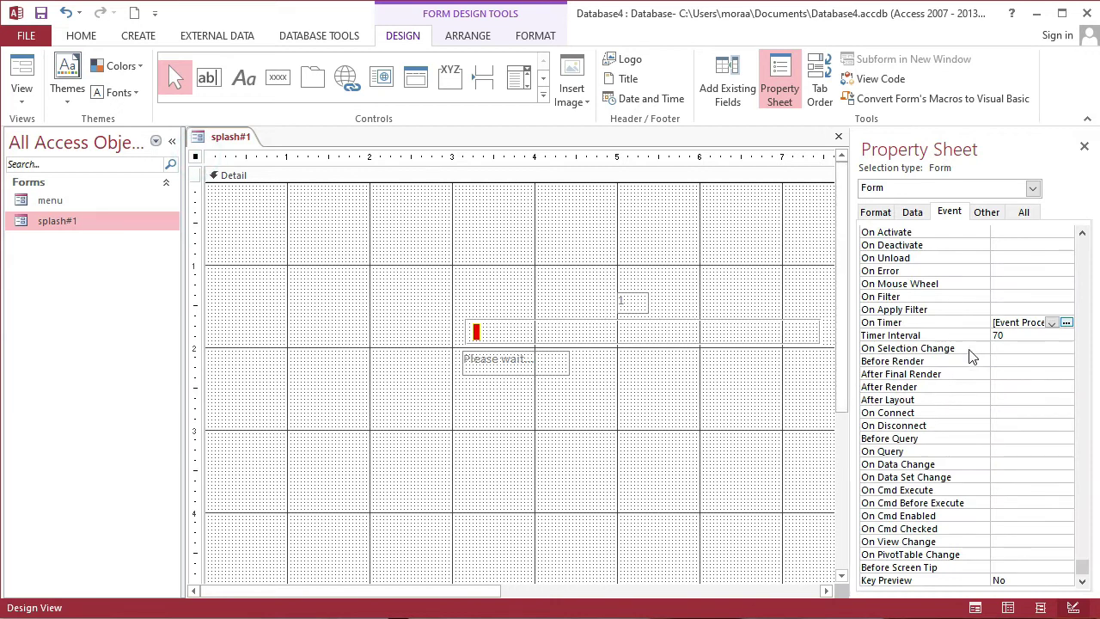
click(1068, 323)
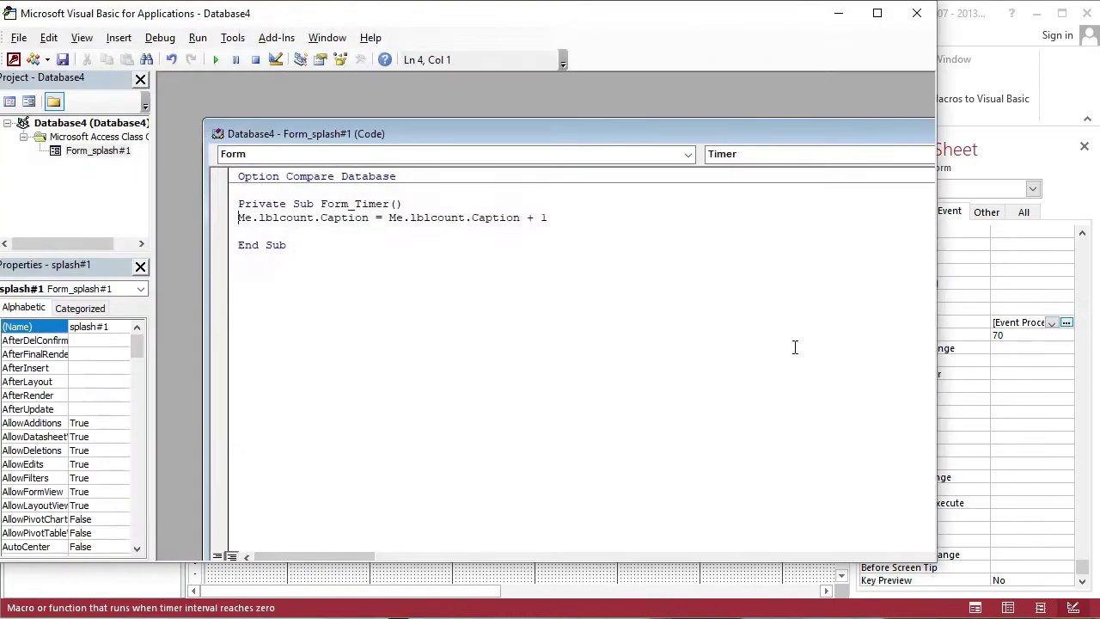
click(563, 221)
key(Return)
key(Return)
text(.lbl)
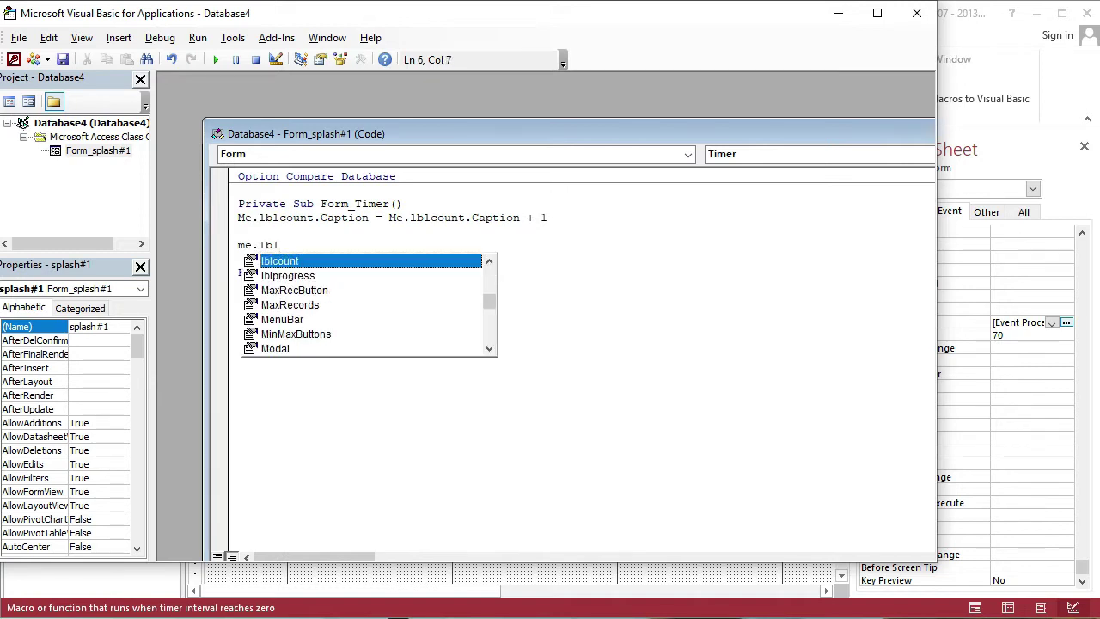
text(progre)
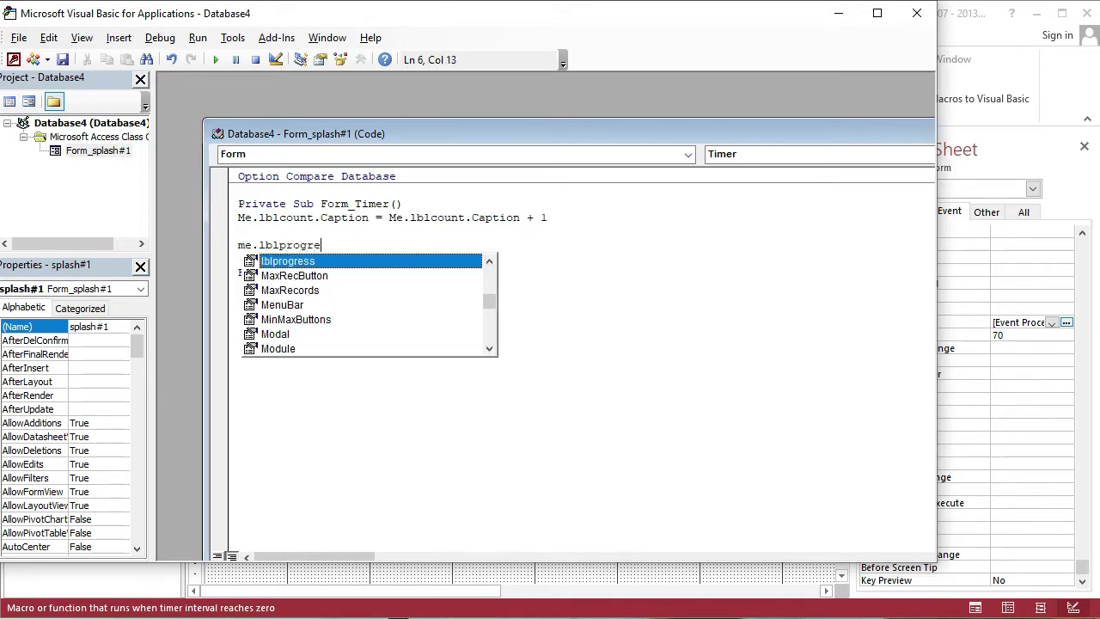
text(.wi)
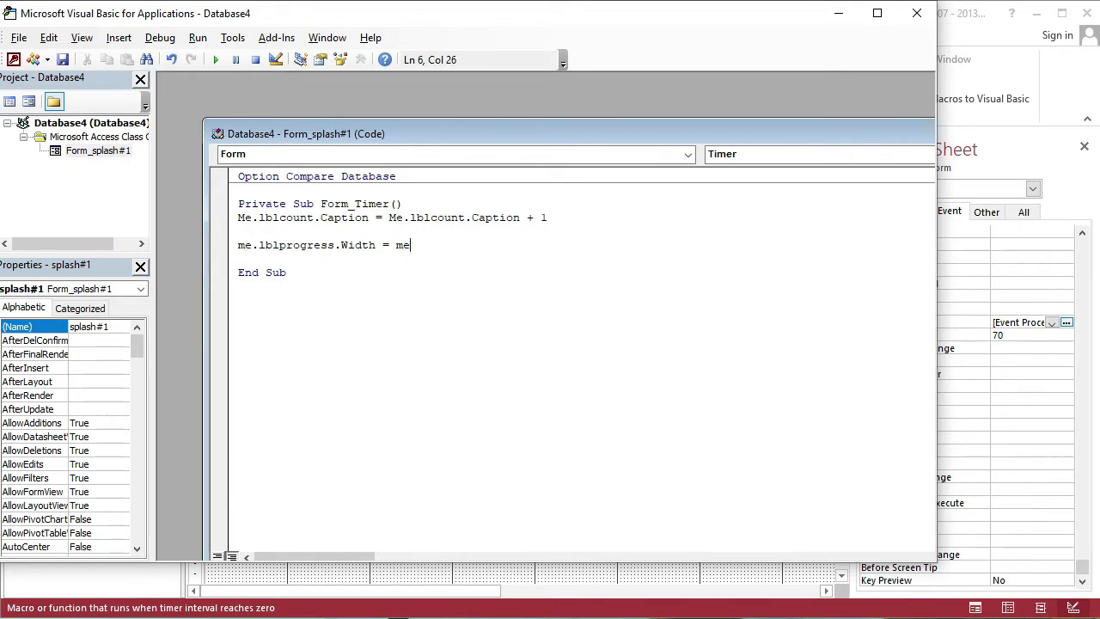
text( .)
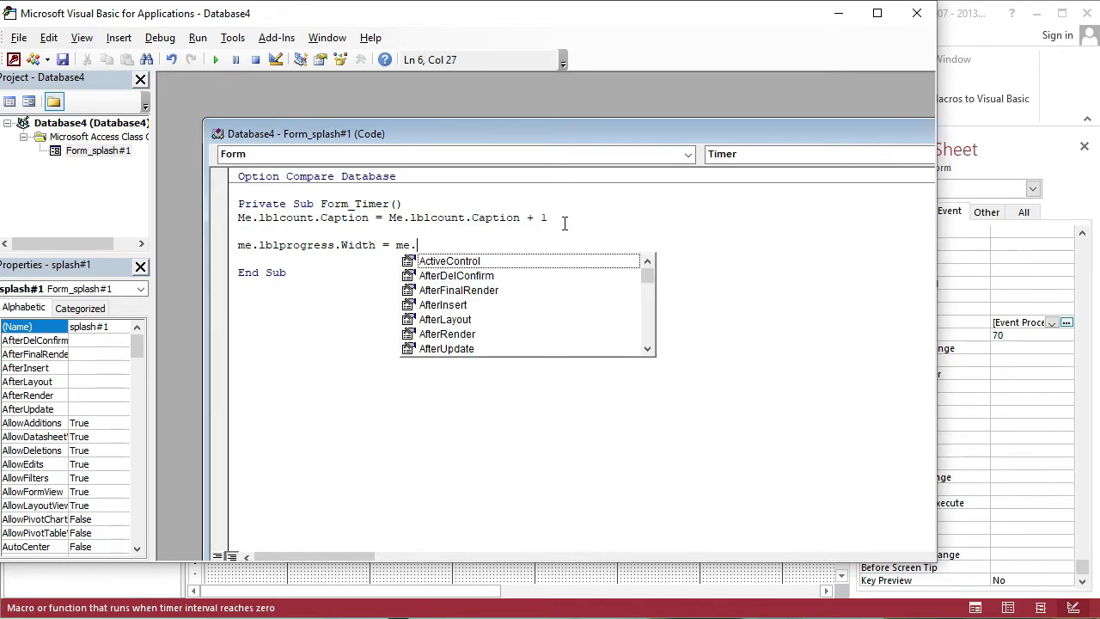
text(lbl)
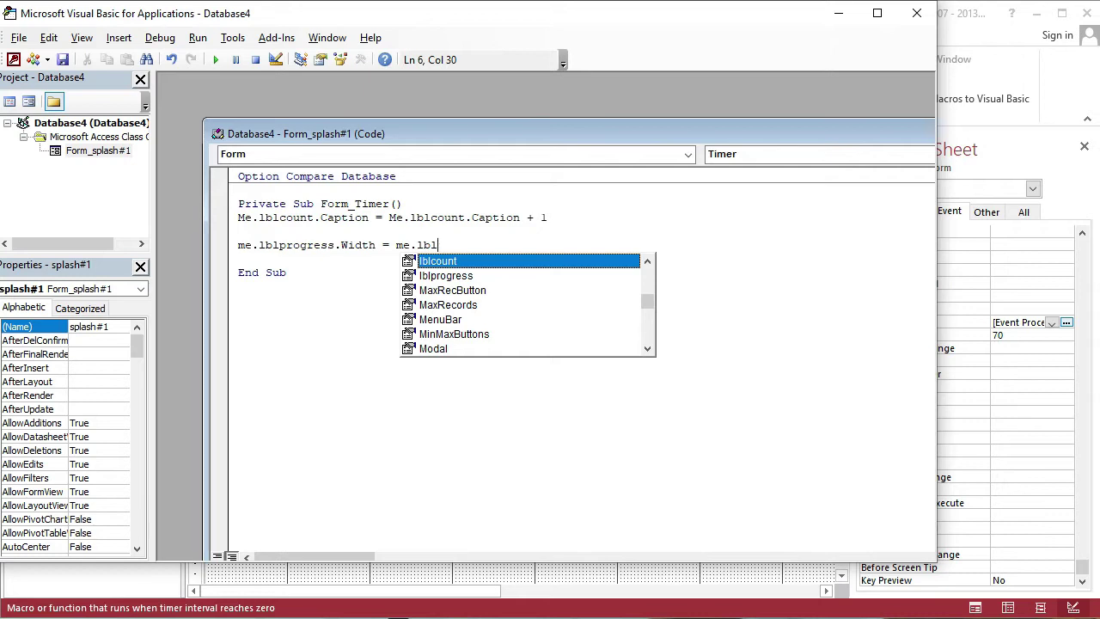
text(progr)
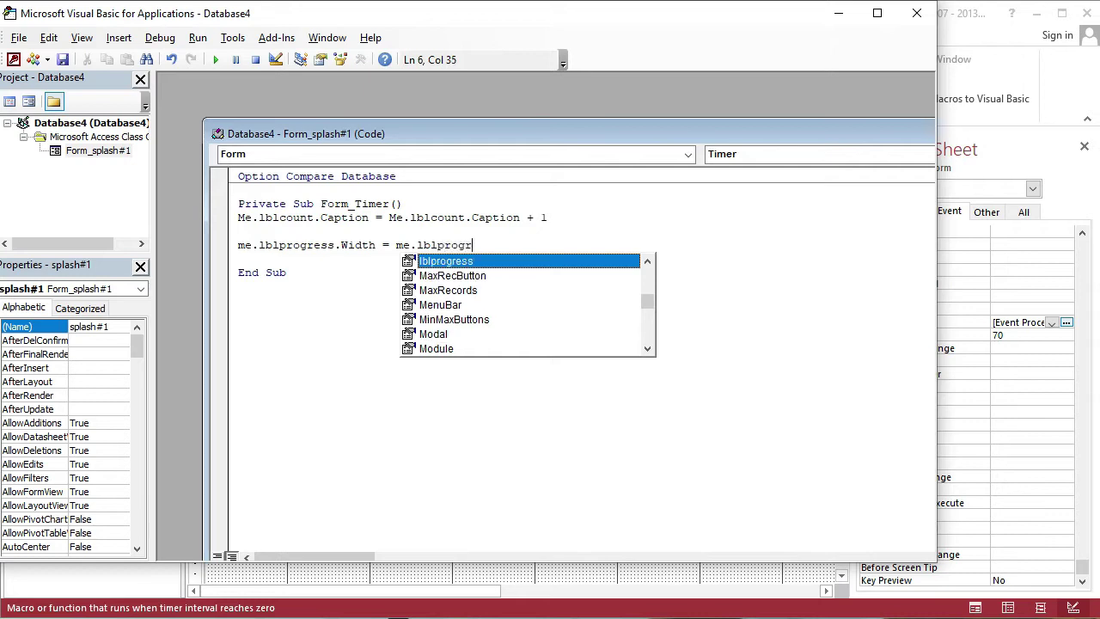
text(.wi)
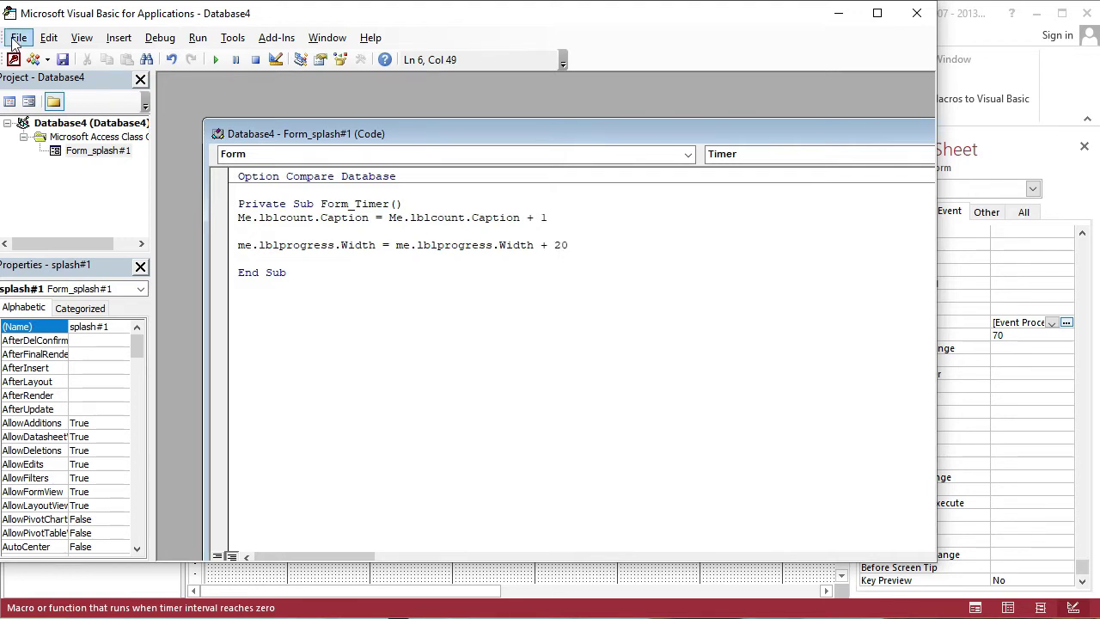
click(62, 59)
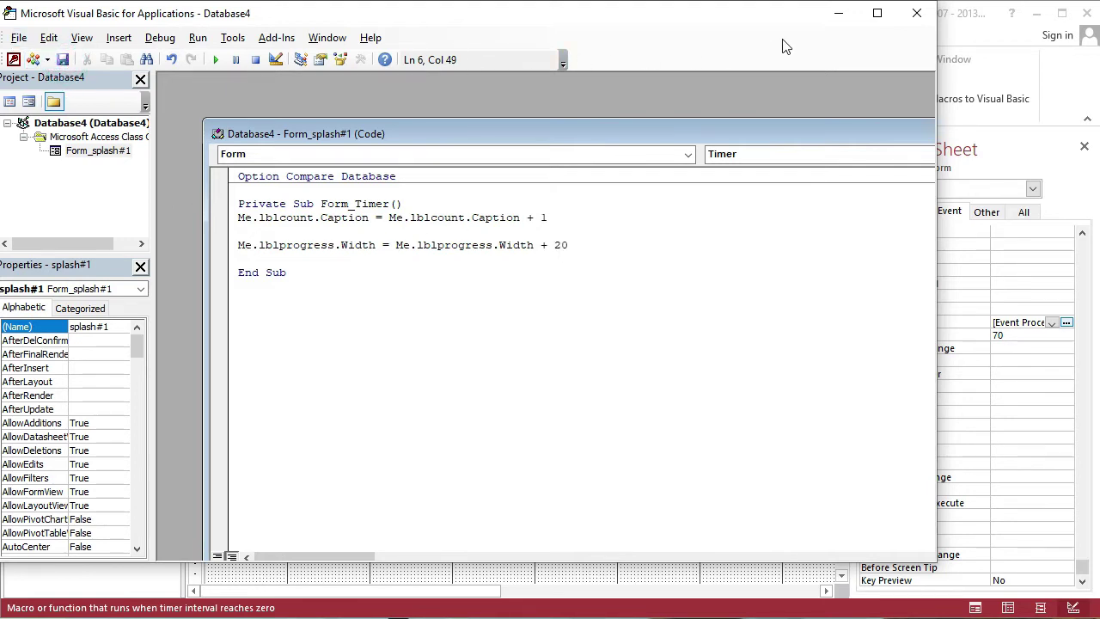
click(839, 13)
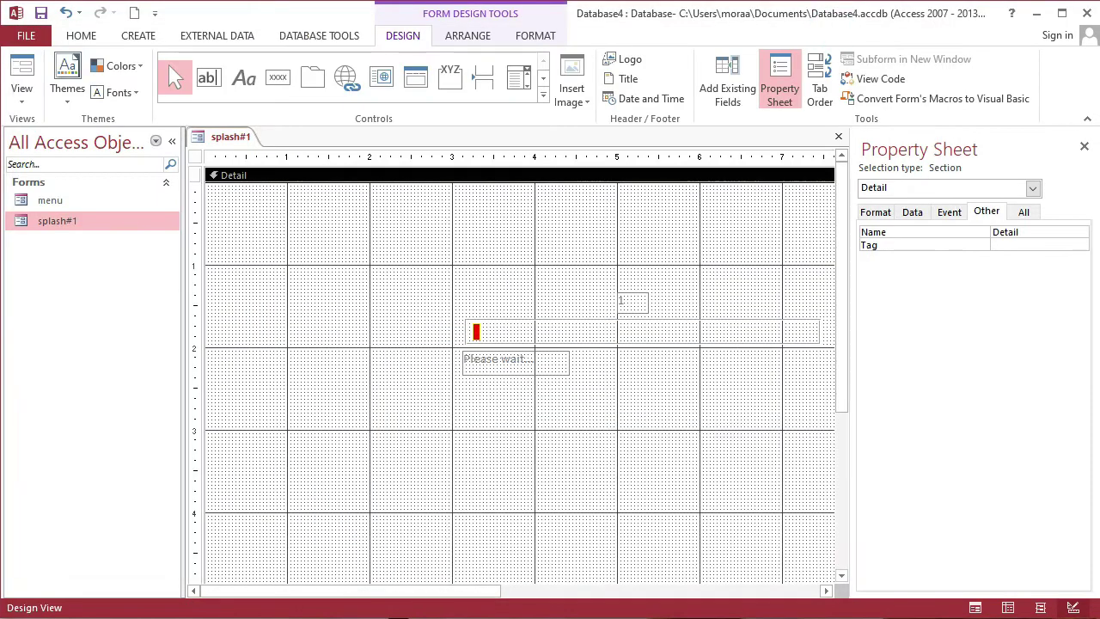
click(782, 490)
click(778, 471)
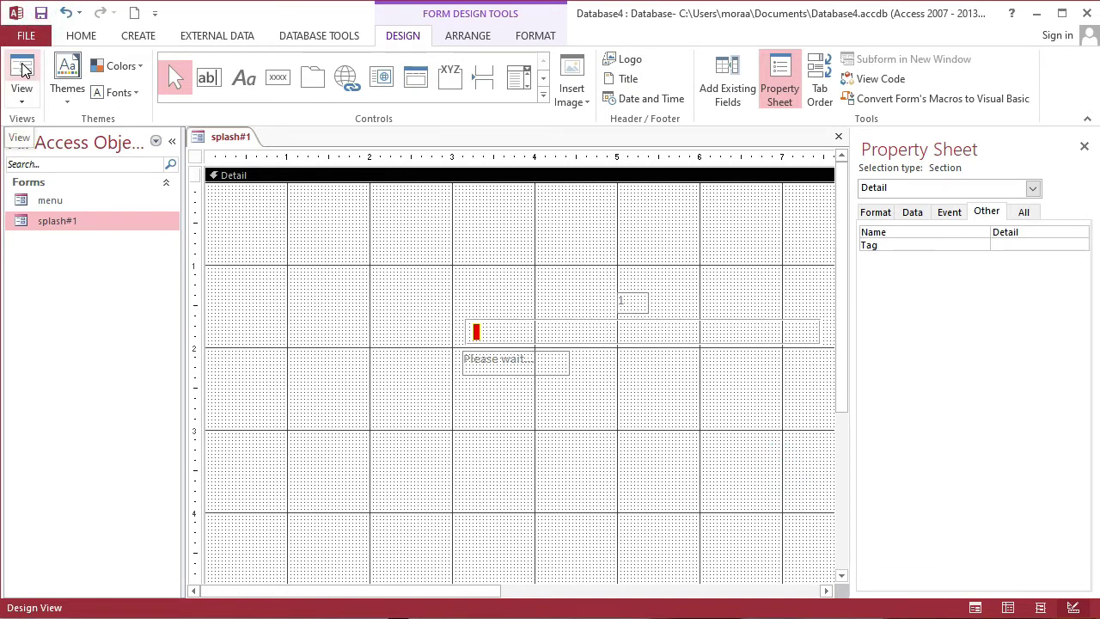
click(22, 69)
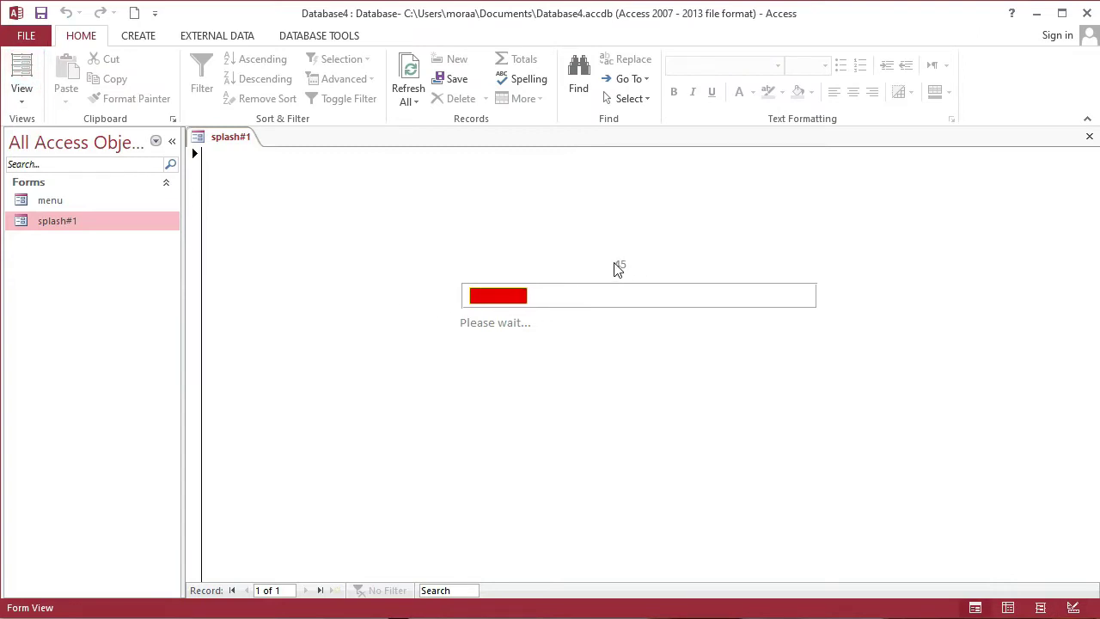
click(34, 101)
click(92, 242)
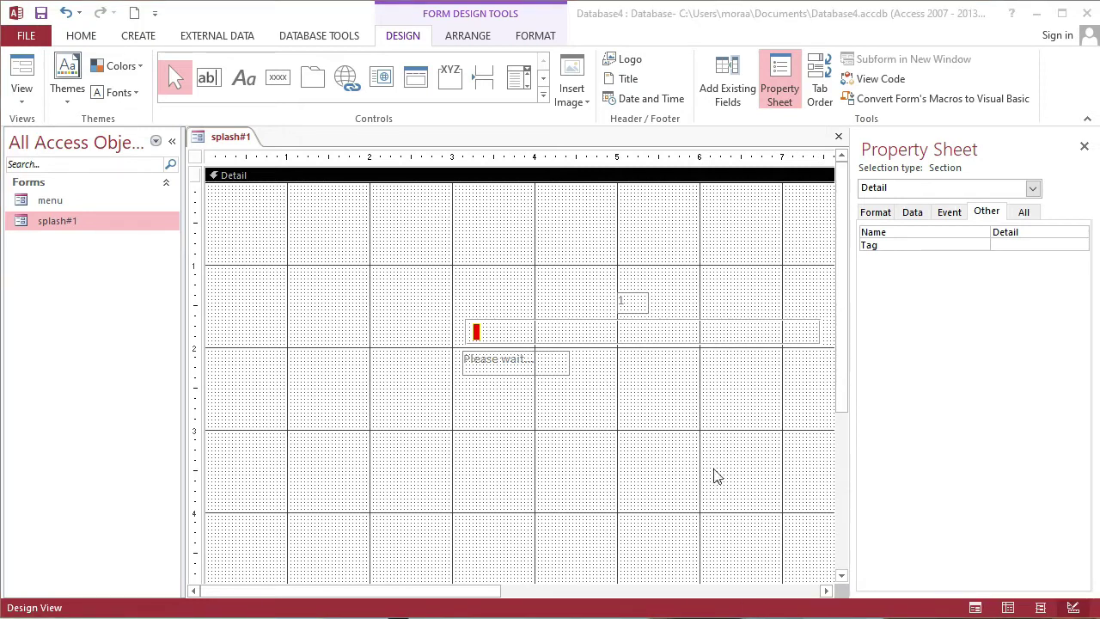
Reopen the On Timer code and change the progress bar's width step from 20 to 60.
click(759, 395)
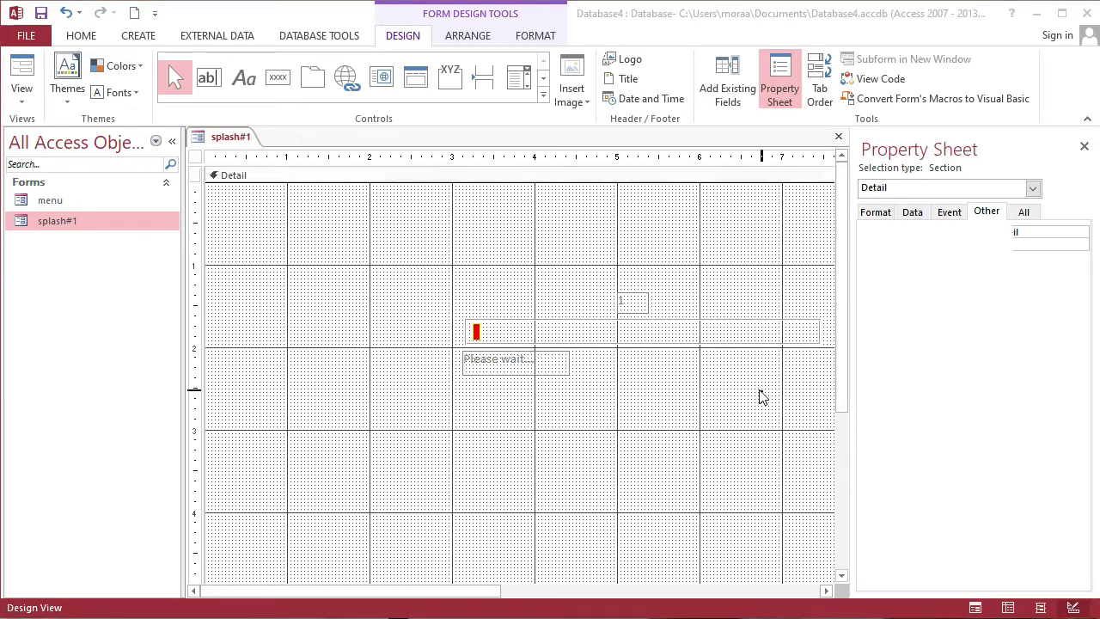
click(195, 158)
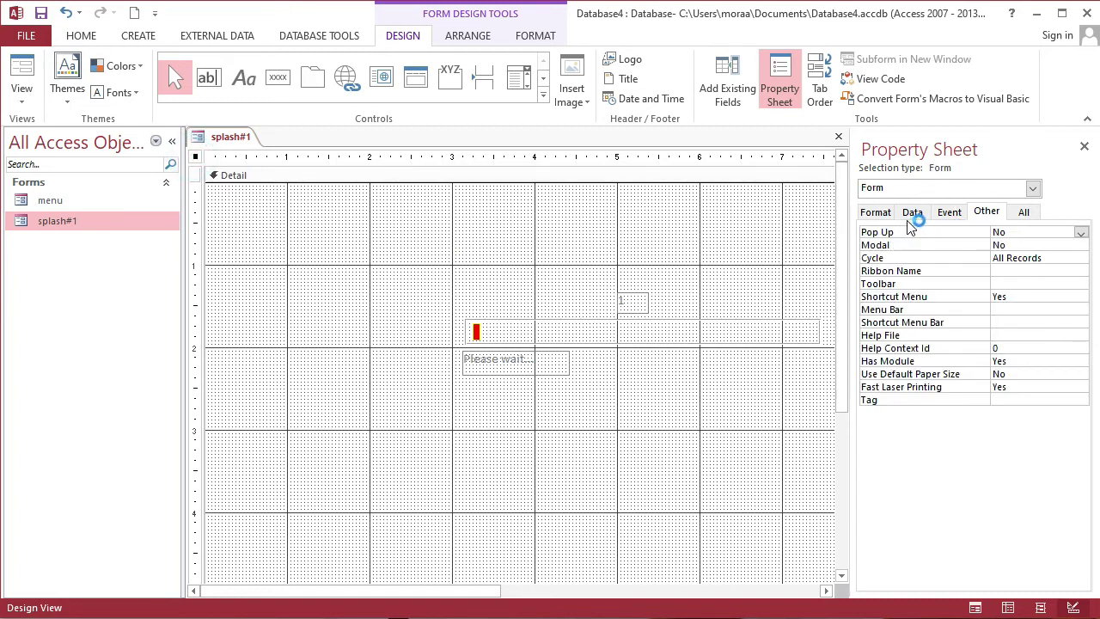
click(949, 212)
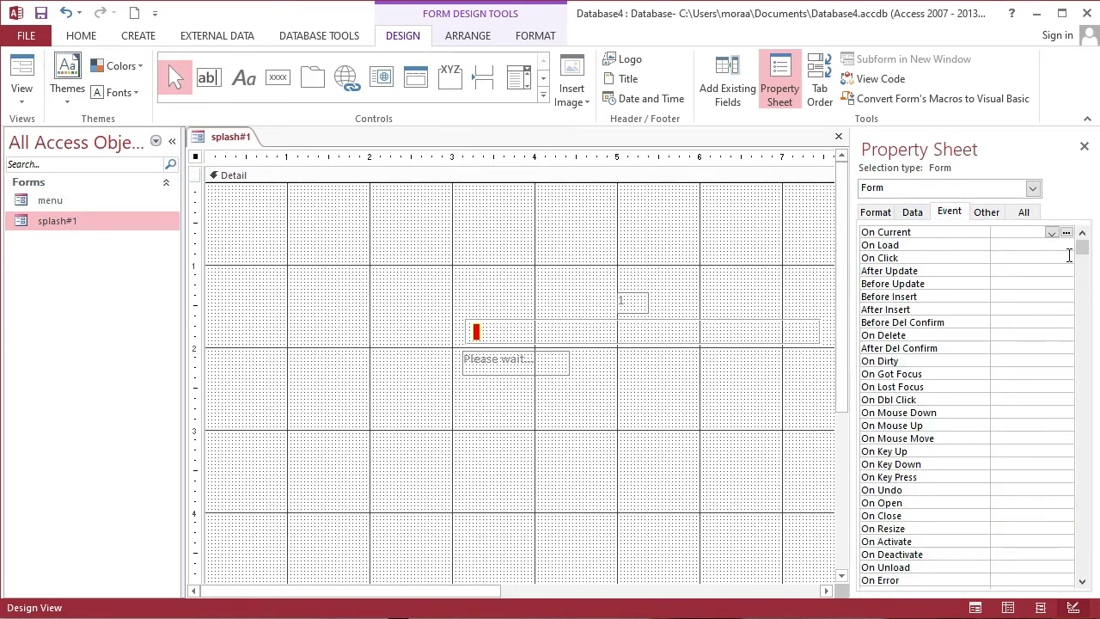
drag(1082, 248, 1086, 437)
click(1031, 451)
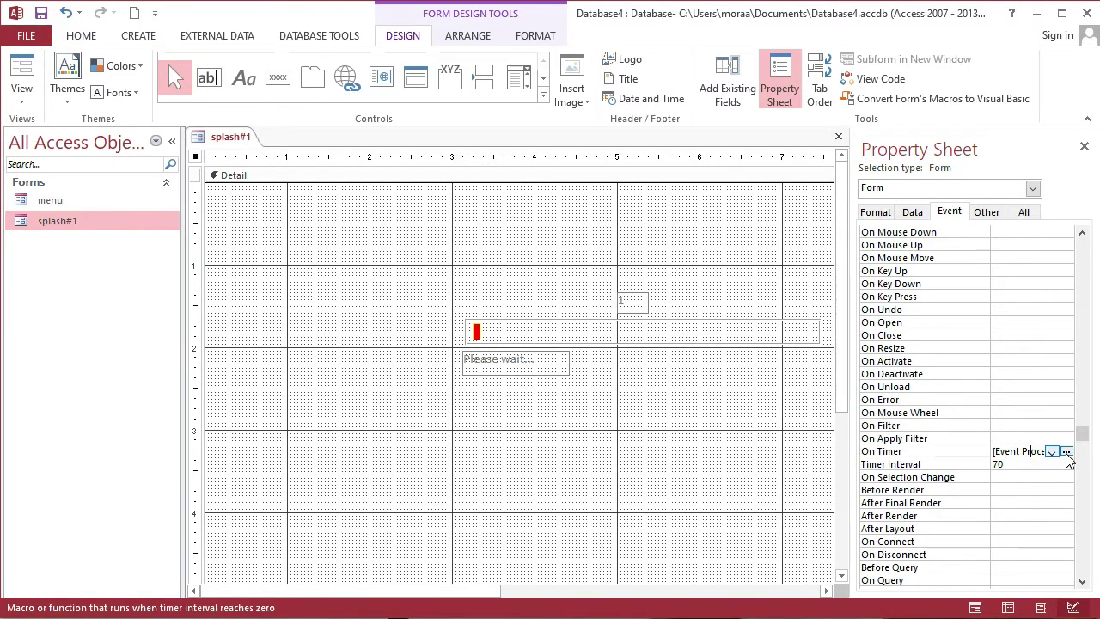
click(1066, 453)
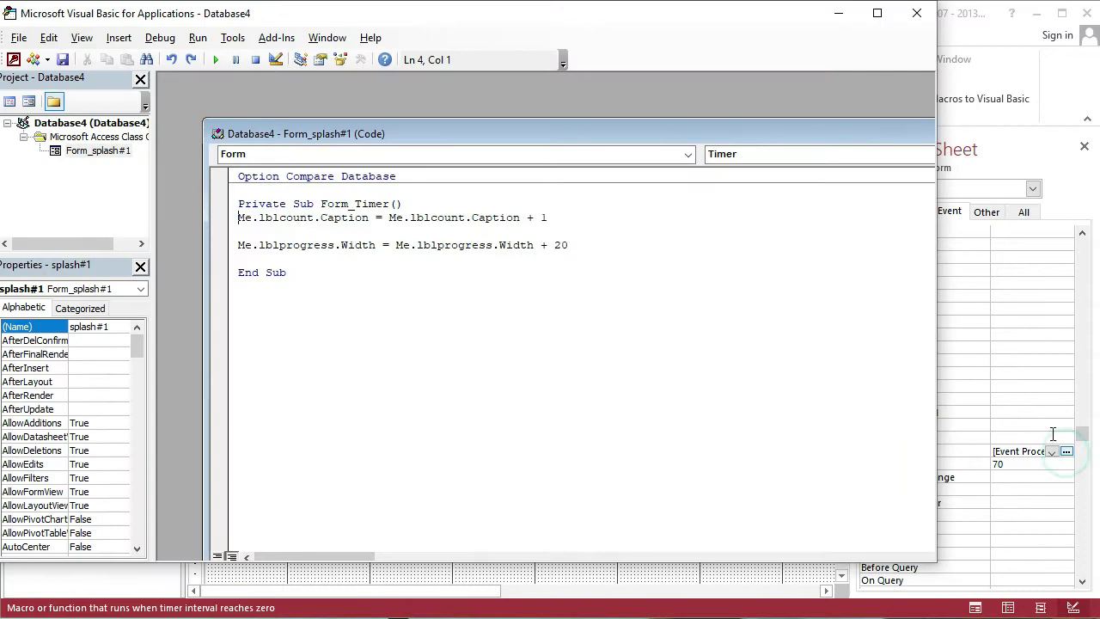
click(562, 245)
key(BackSpace)
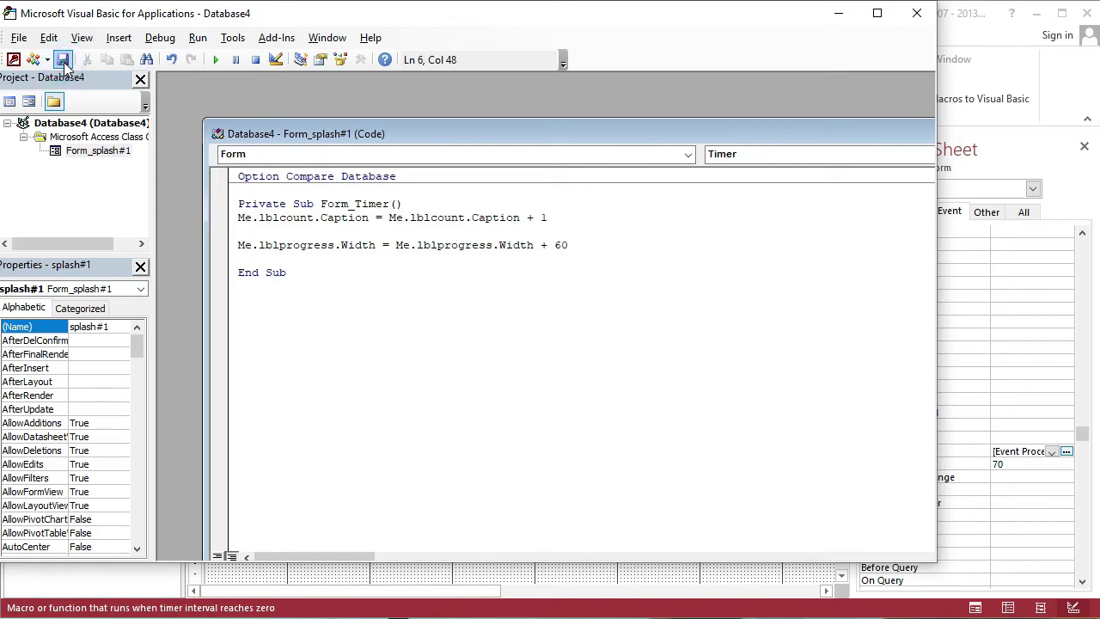
click(847, 14)
click(491, 226)
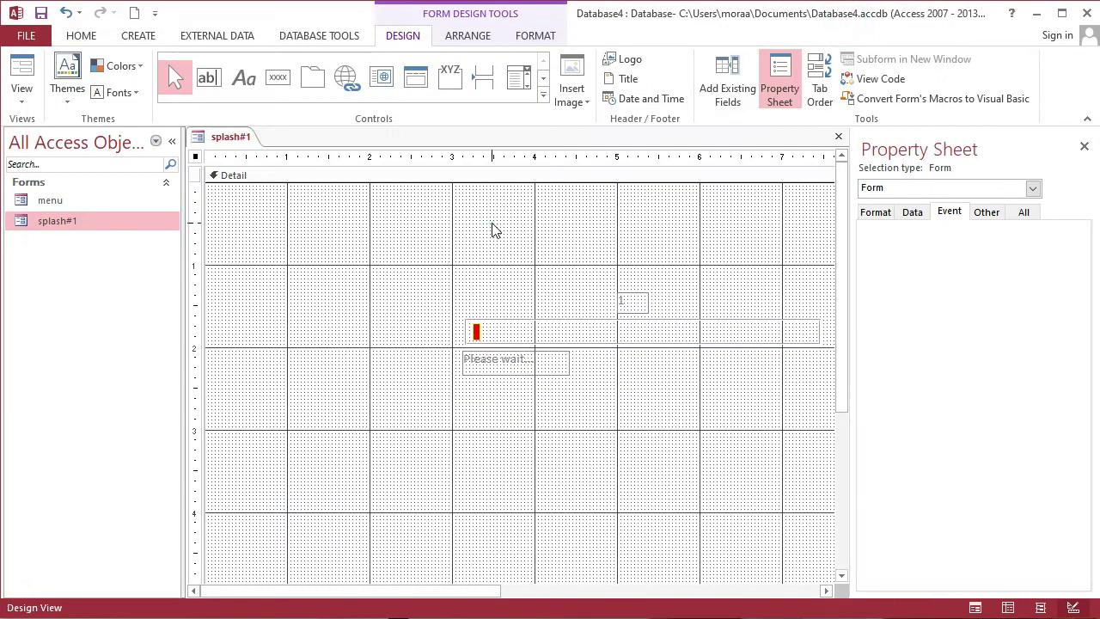
click(23, 75)
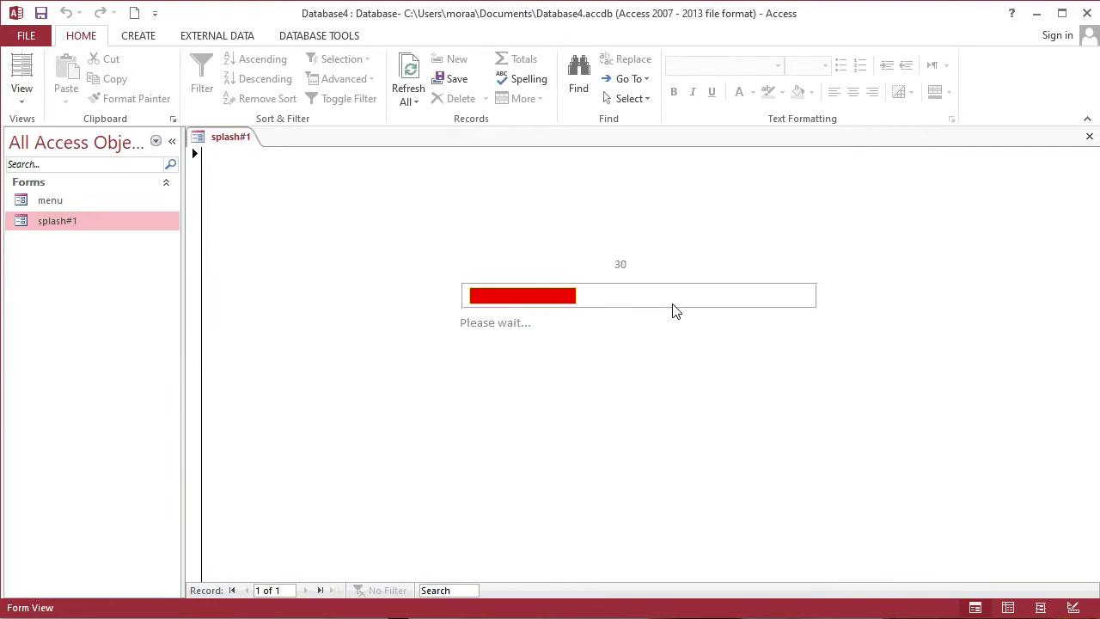
click(22, 101)
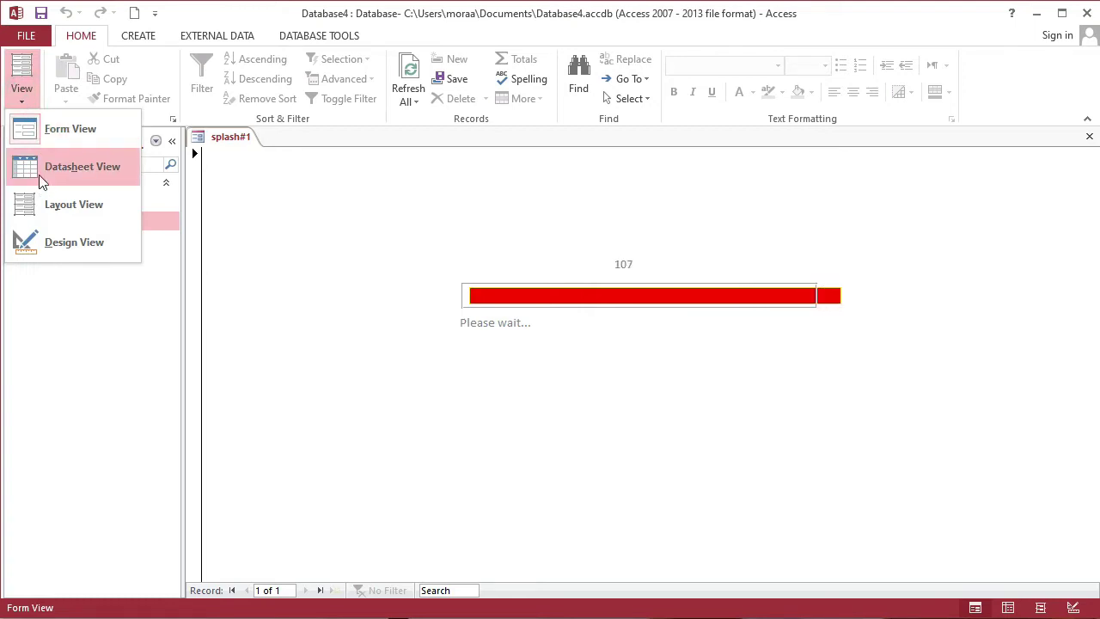
click(35, 244)
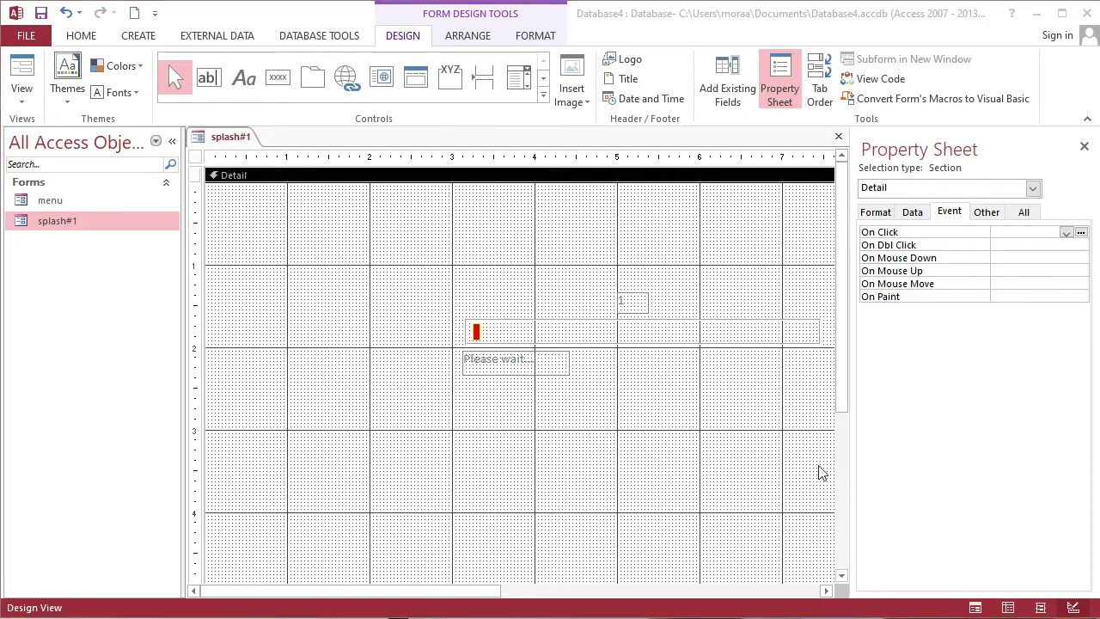
Hide the Property Sheet and run splash#1 in Form View.
click(765, 378)
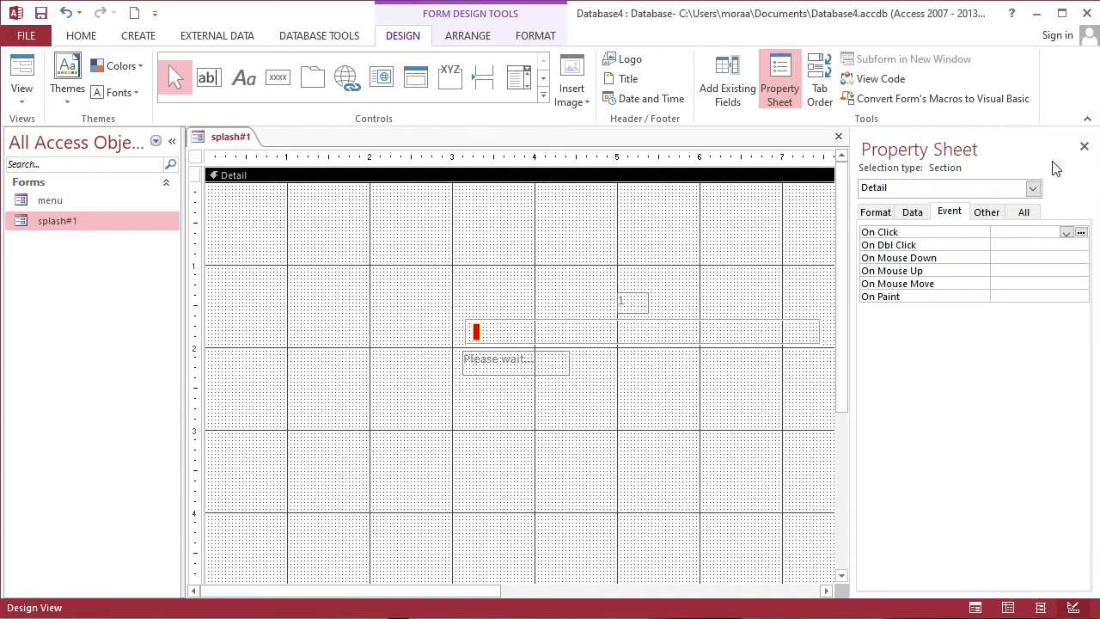
click(1084, 146)
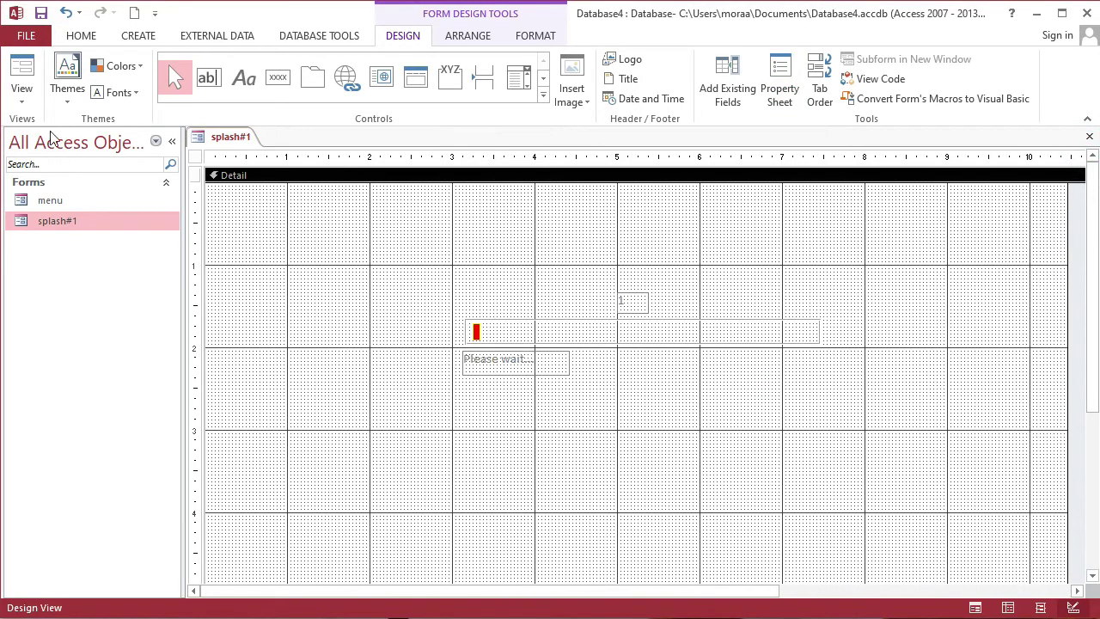
click(20, 73)
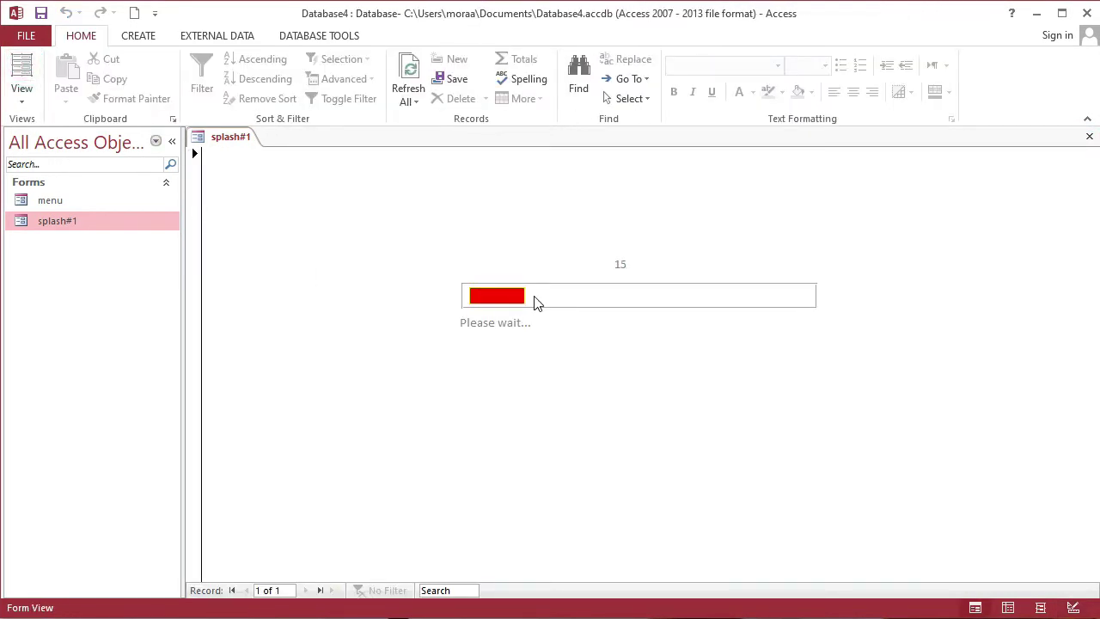
click(787, 305)
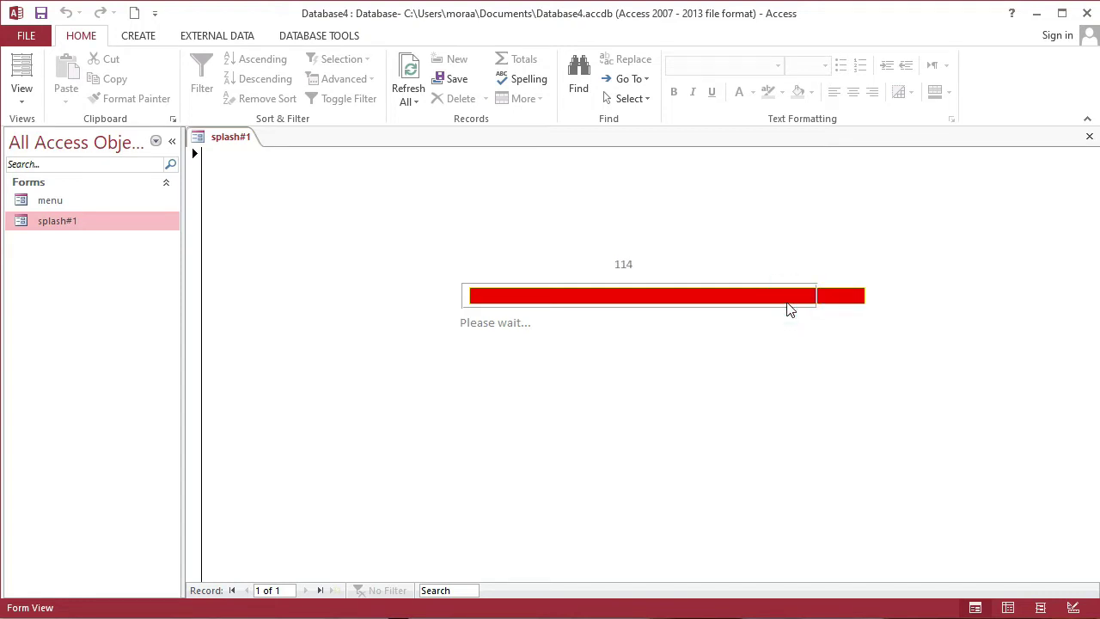
Restart splash#1 via Design View and watch the counter overrun the bar at 127.
click(34, 99)
click(69, 245)
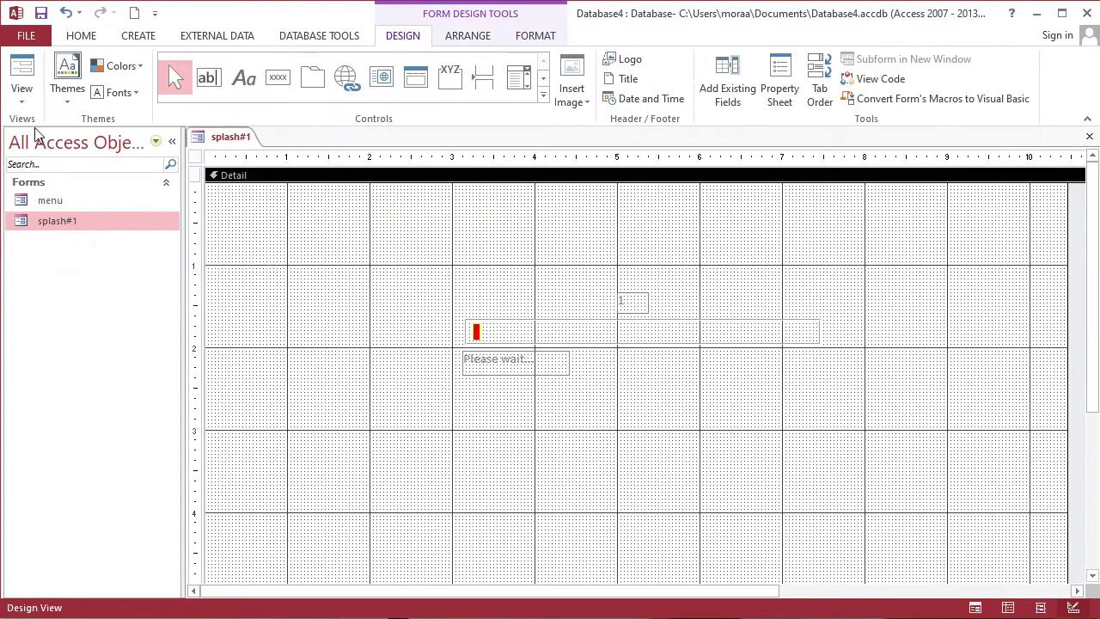
click(22, 95)
click(52, 129)
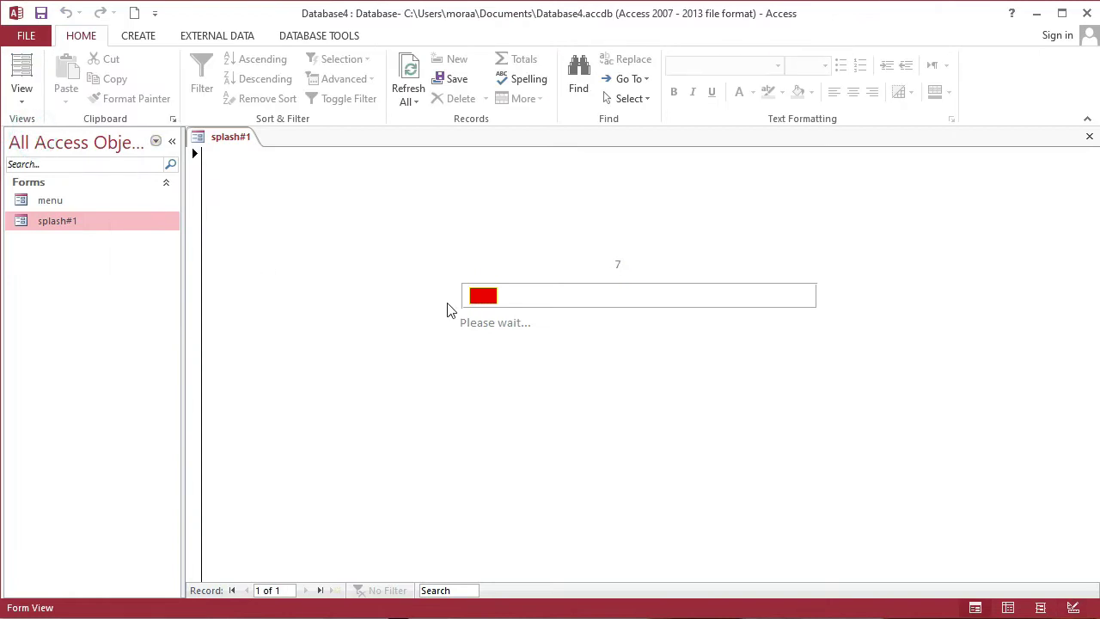
click(782, 309)
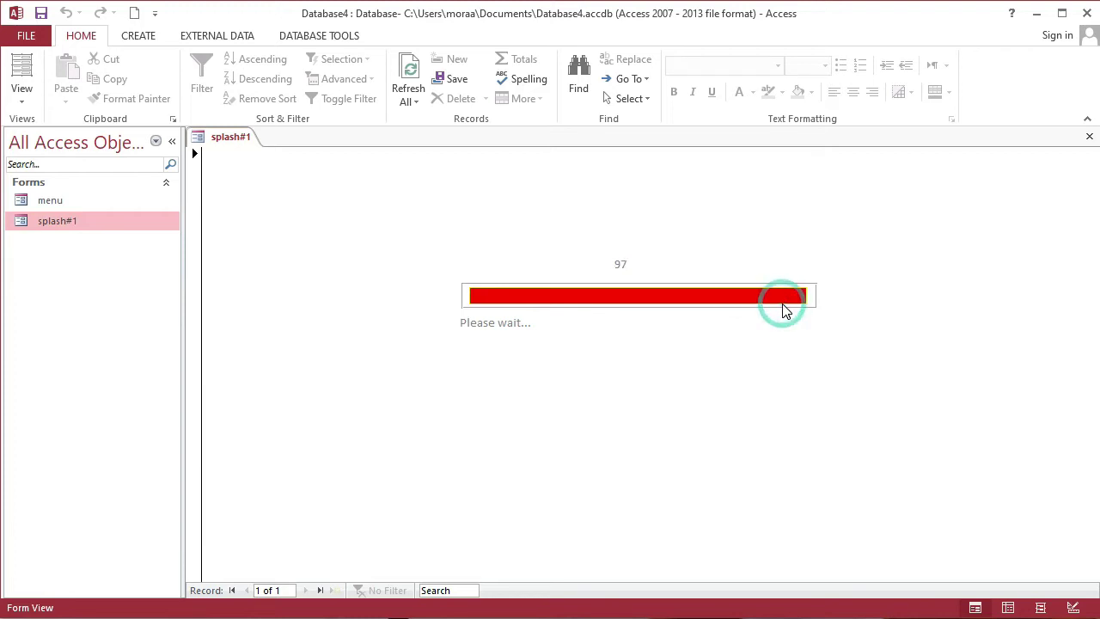
click(784, 311)
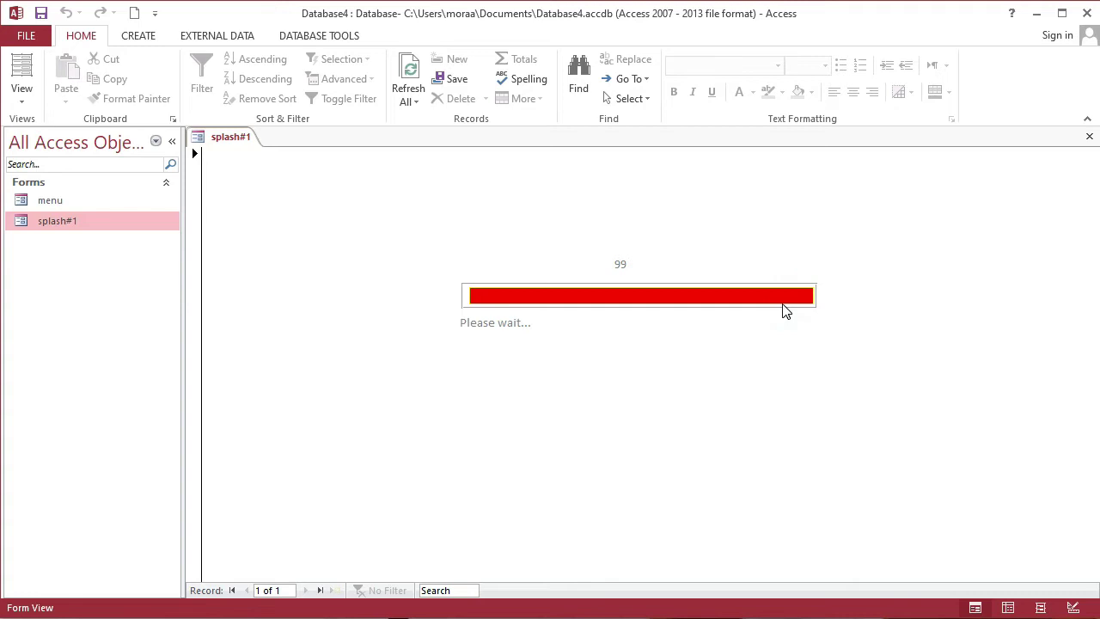
click(783, 309)
Switch splash#1 to Design View and select, then deselect, the progress bar frame.
click(22, 93)
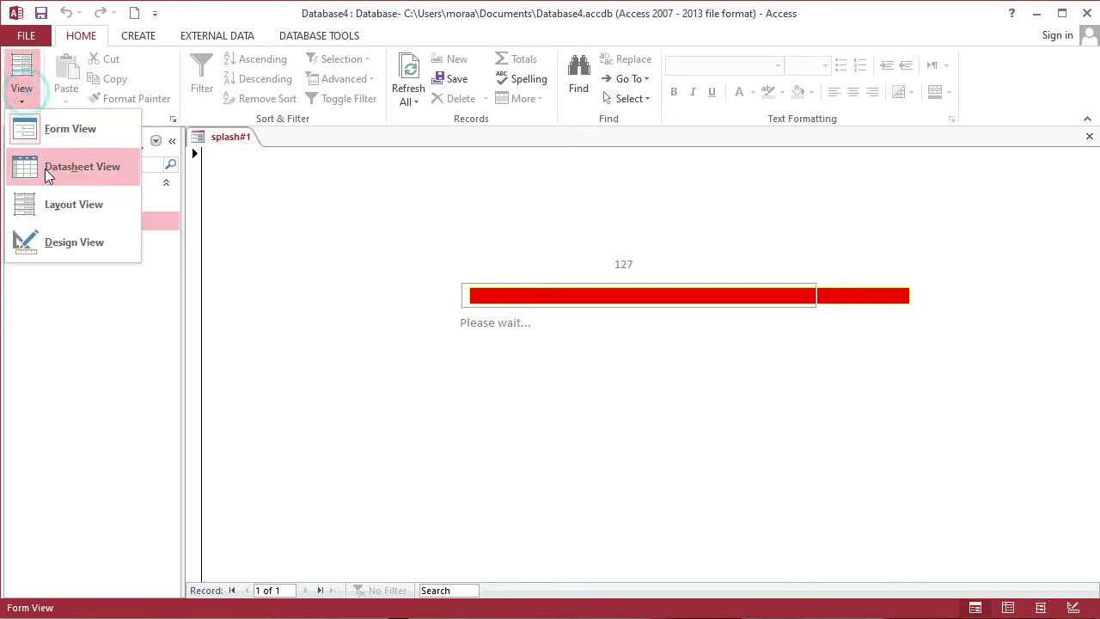
click(73, 242)
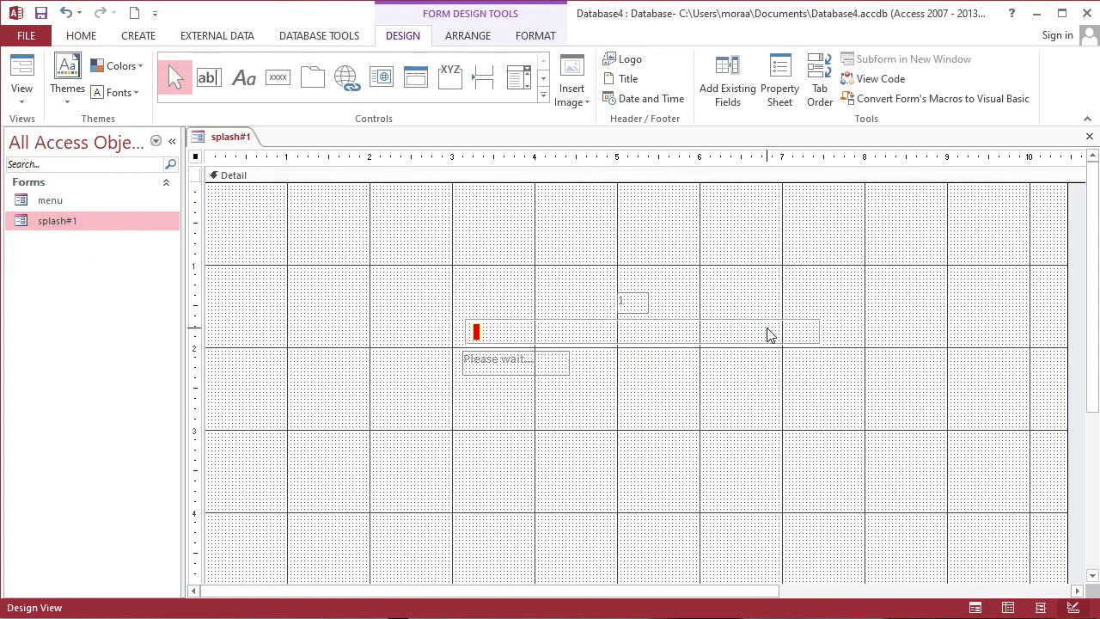
click(819, 331)
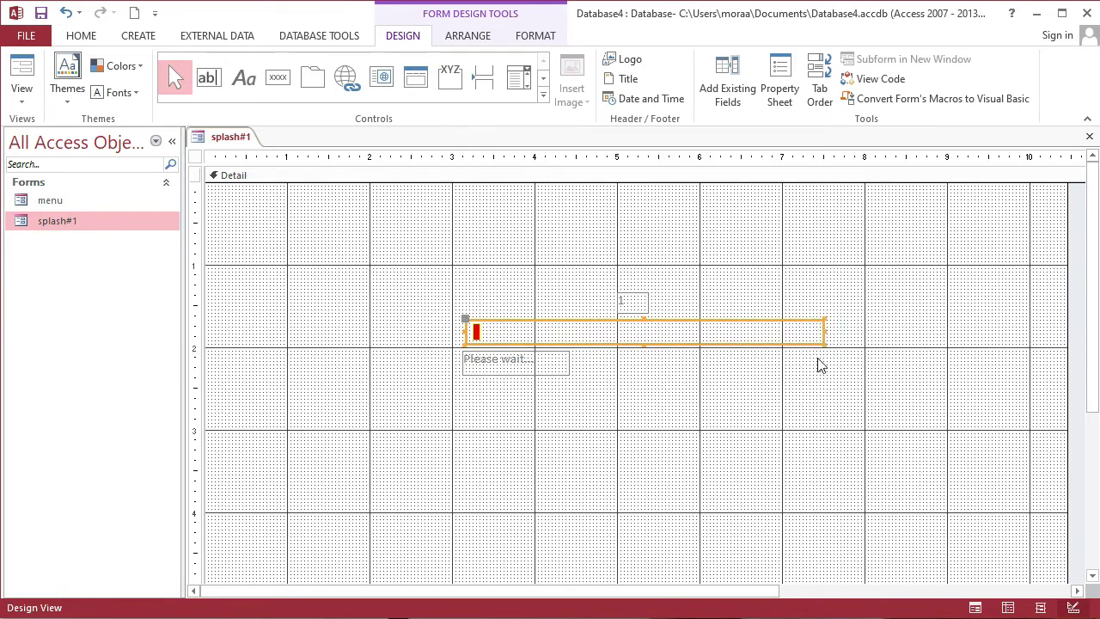
click(817, 360)
Run splash#1 again, watching the bar overflow its track by 111.
click(33, 82)
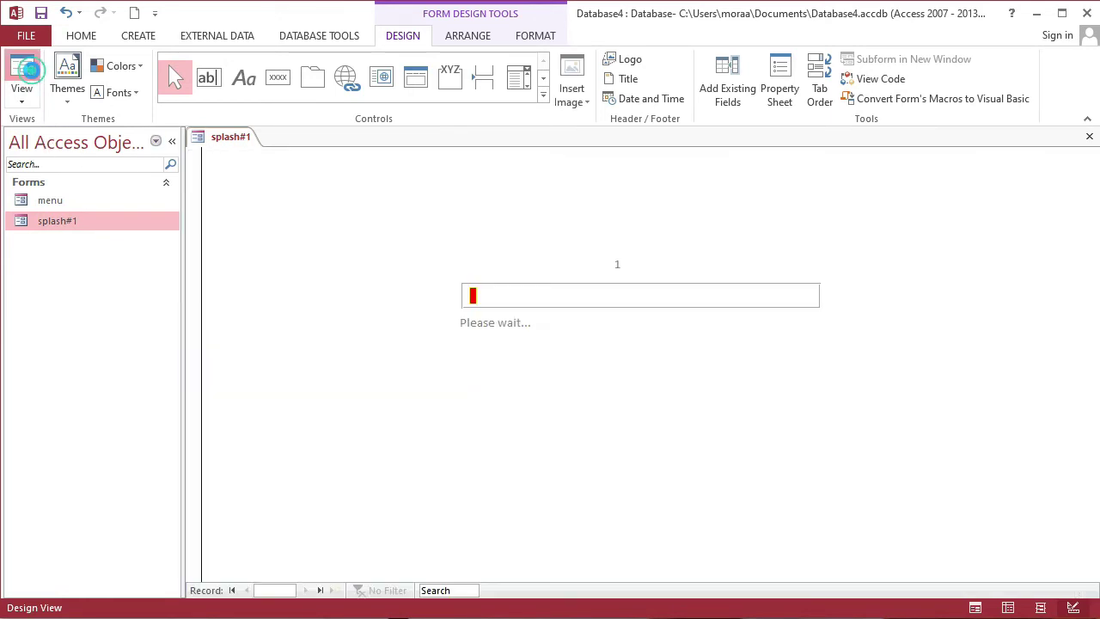
click(689, 320)
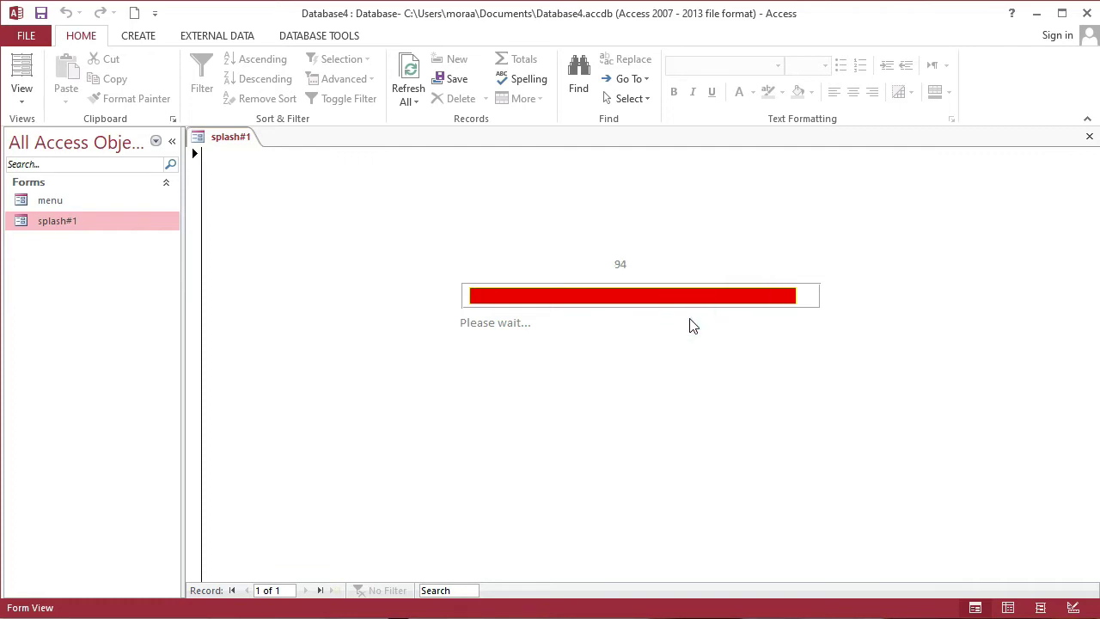
click(689, 319)
click(689, 320)
click(690, 320)
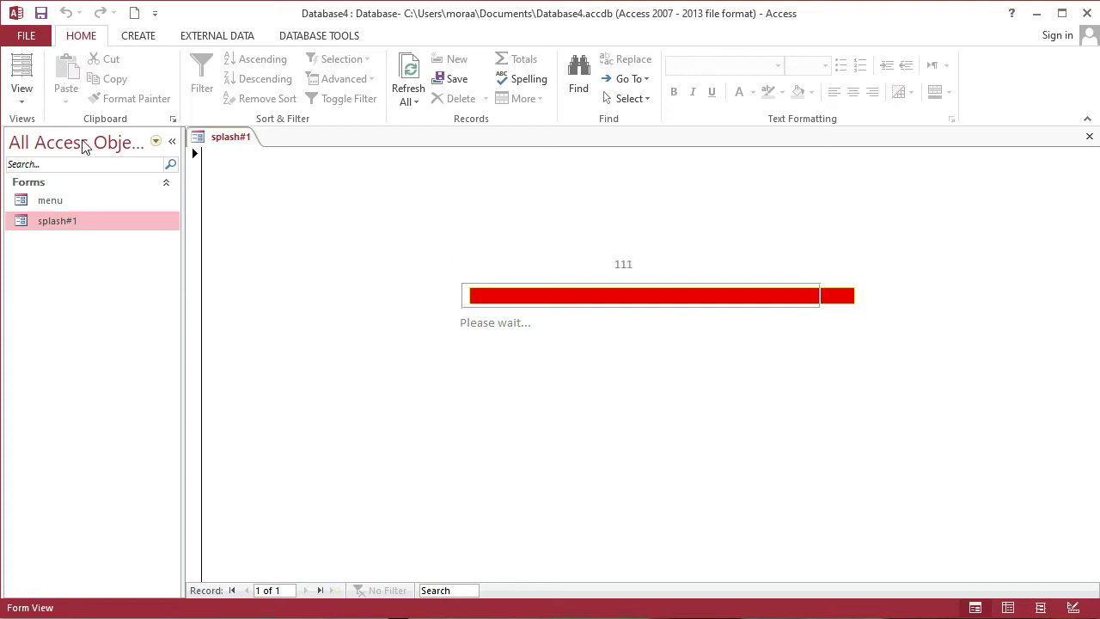
Return splash#1 to Design View and select, then deselect, the progress bar box.
click(34, 98)
click(69, 240)
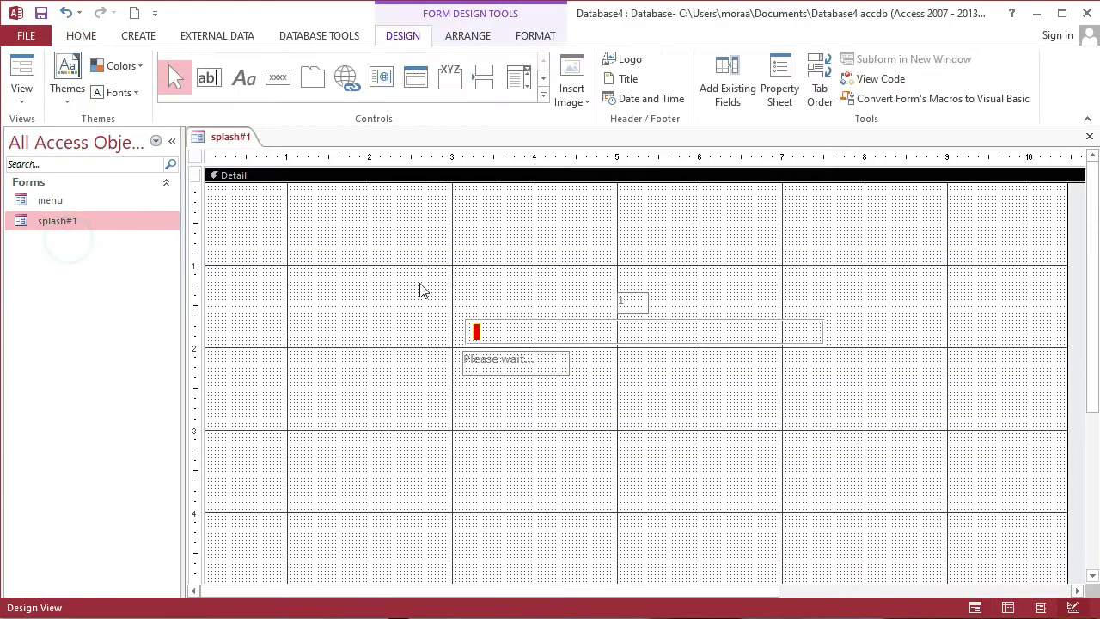
click(771, 336)
click(823, 333)
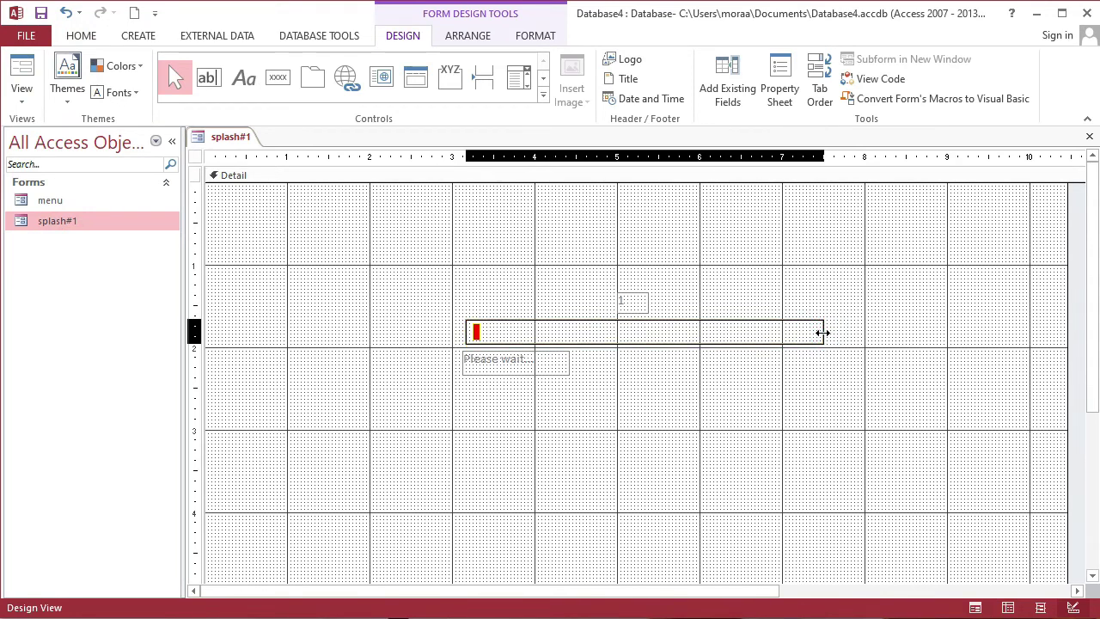
click(860, 336)
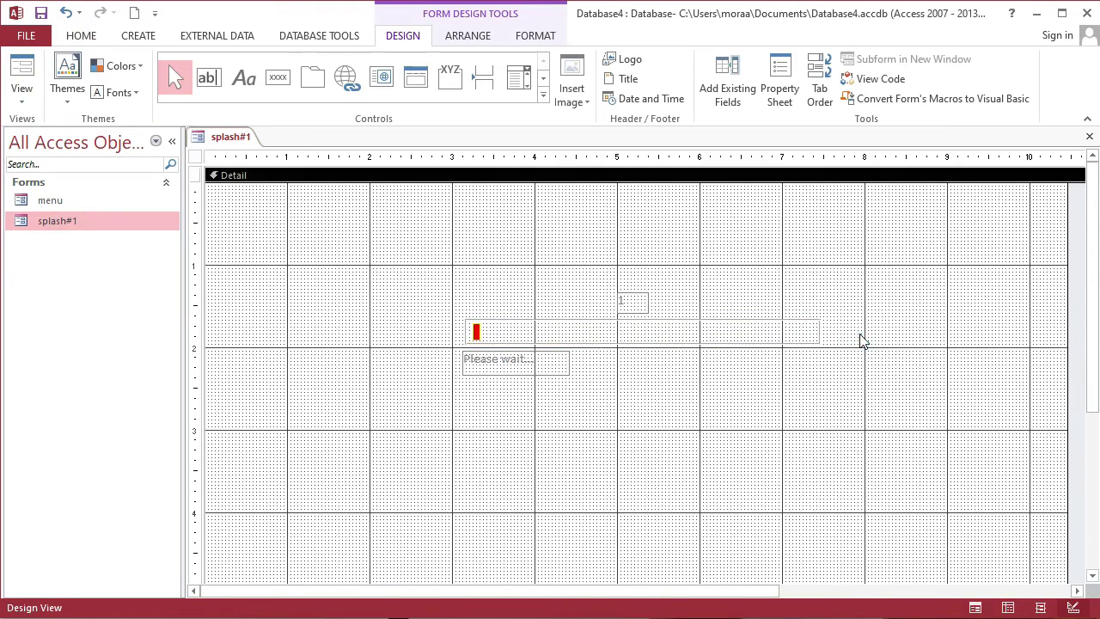
Make the Please wait... label red, 16-point text.
click(542, 362)
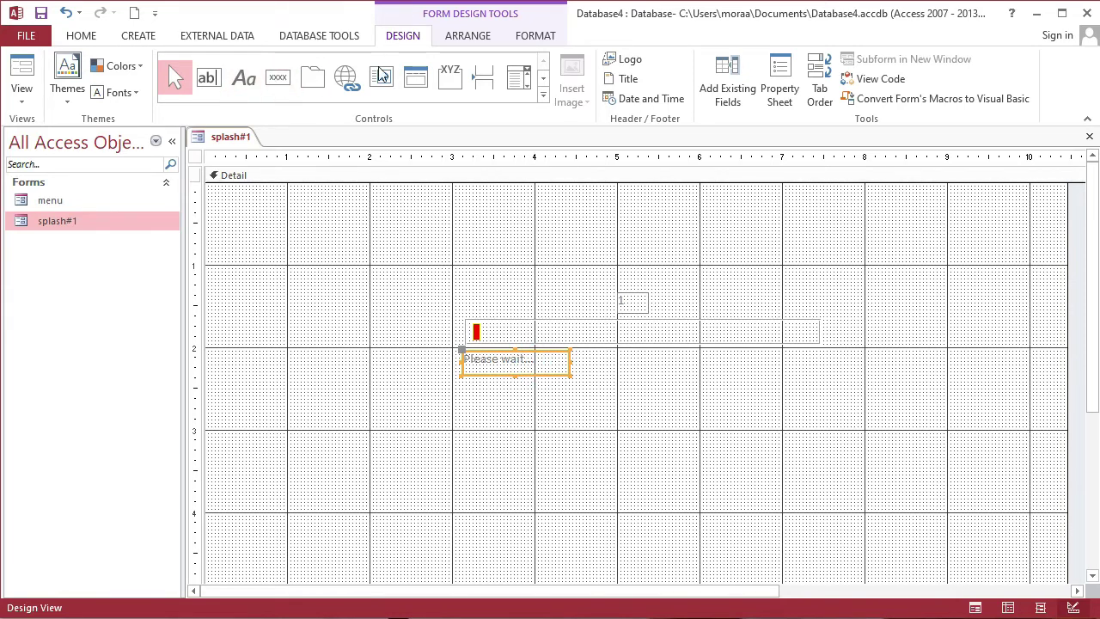
click(533, 38)
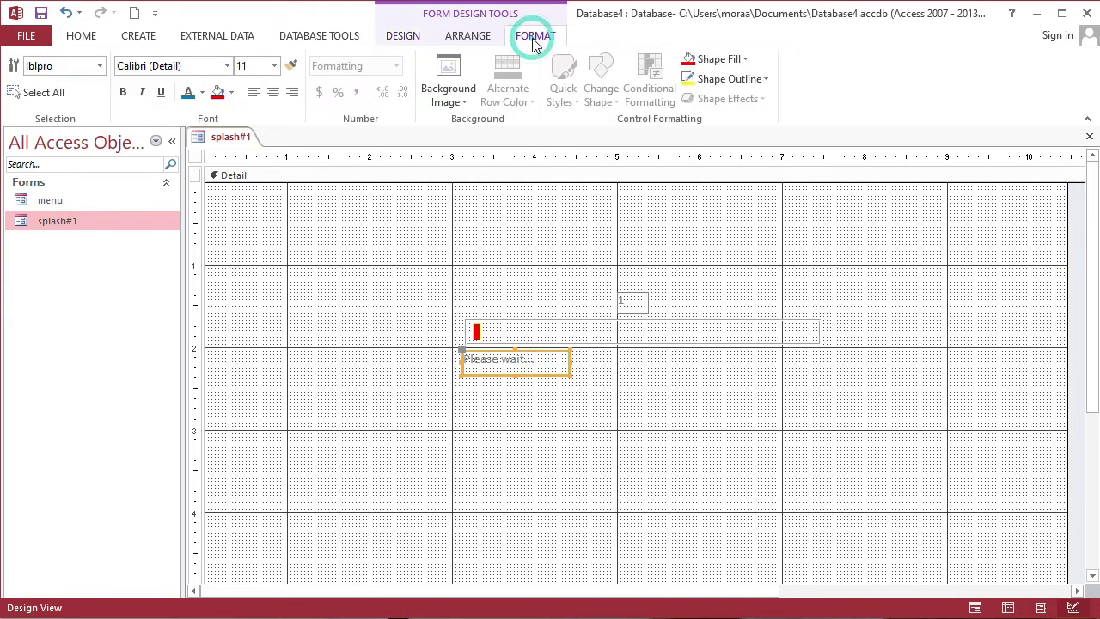
click(203, 95)
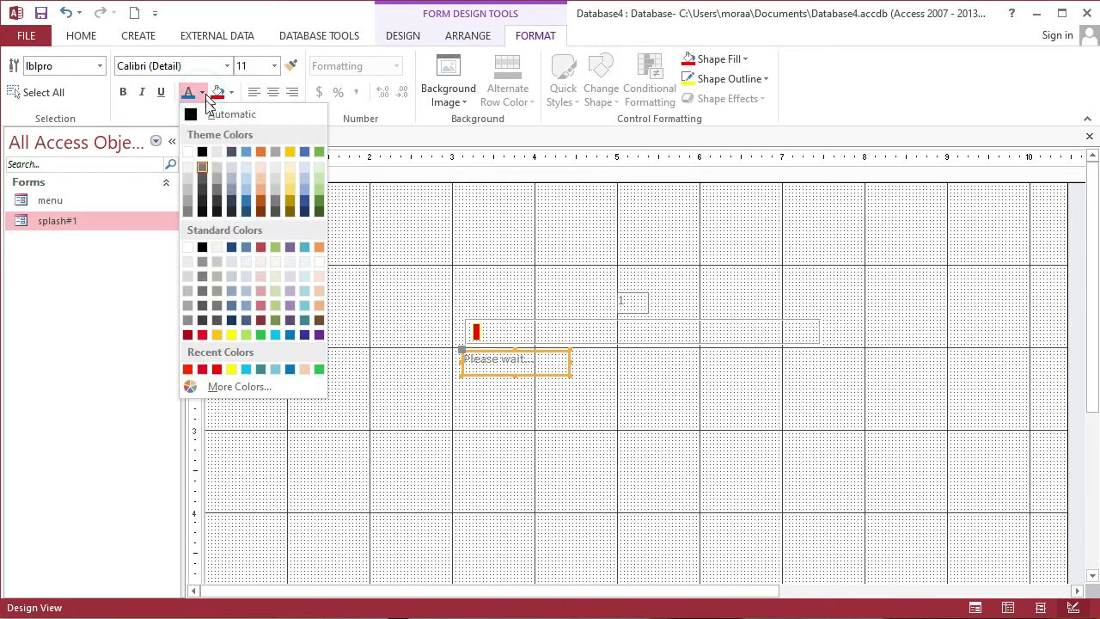
click(216, 371)
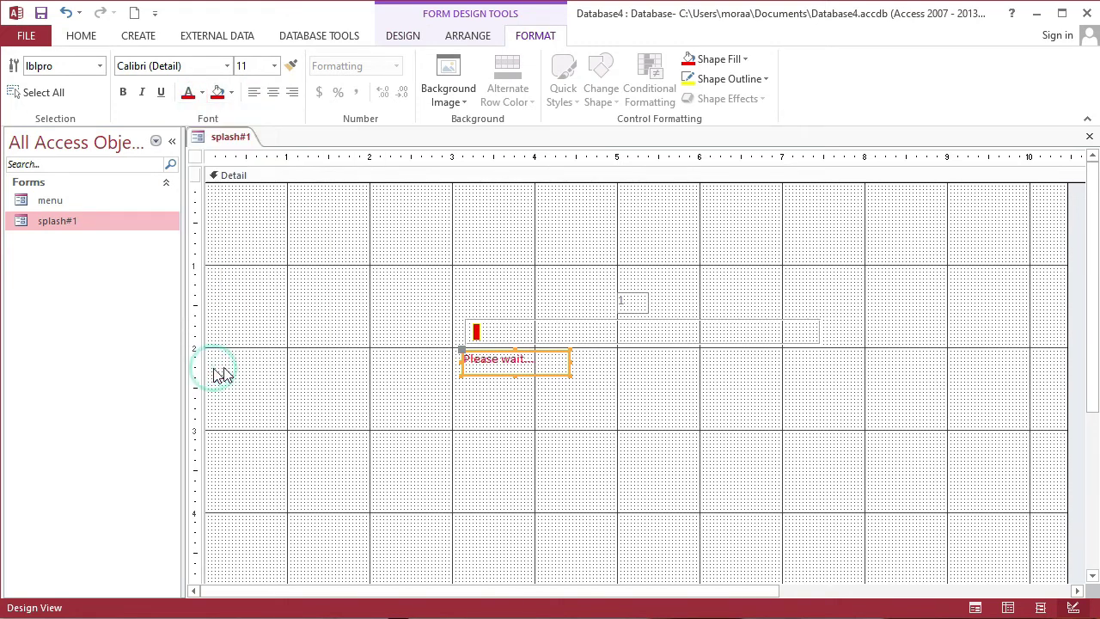
click(275, 66)
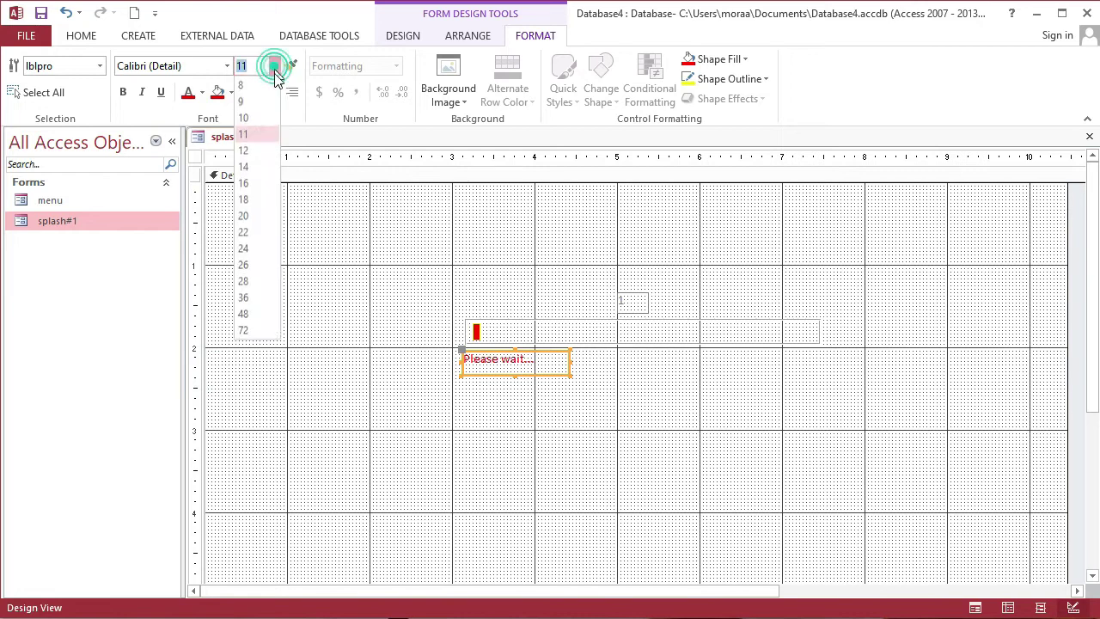
click(257, 185)
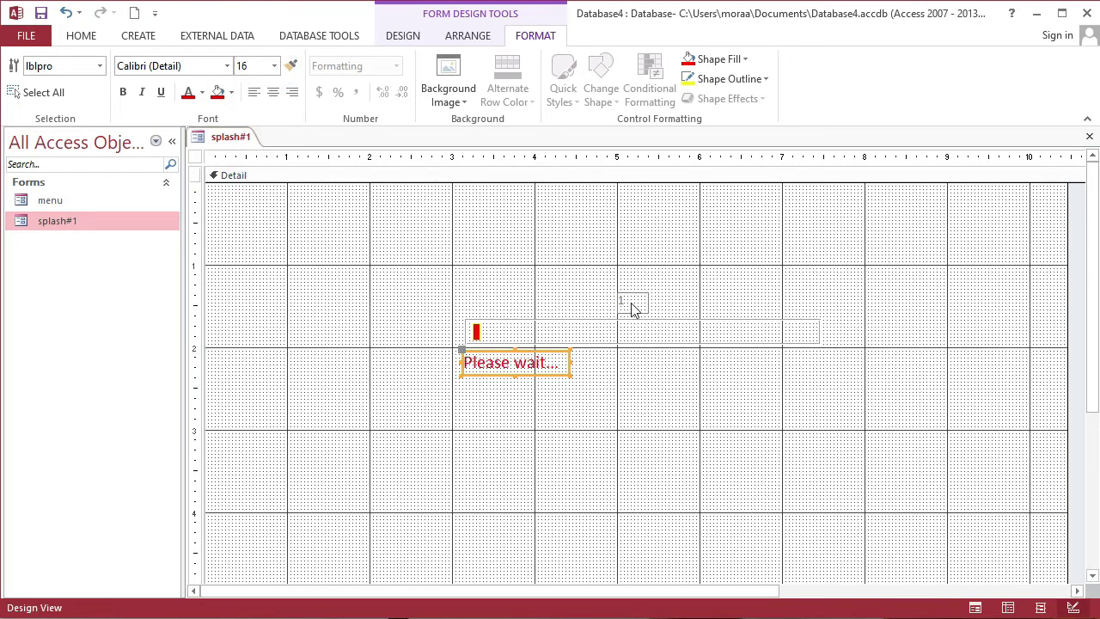
Give the lblcount counter label the same 16-point red text.
click(633, 302)
click(274, 66)
click(260, 184)
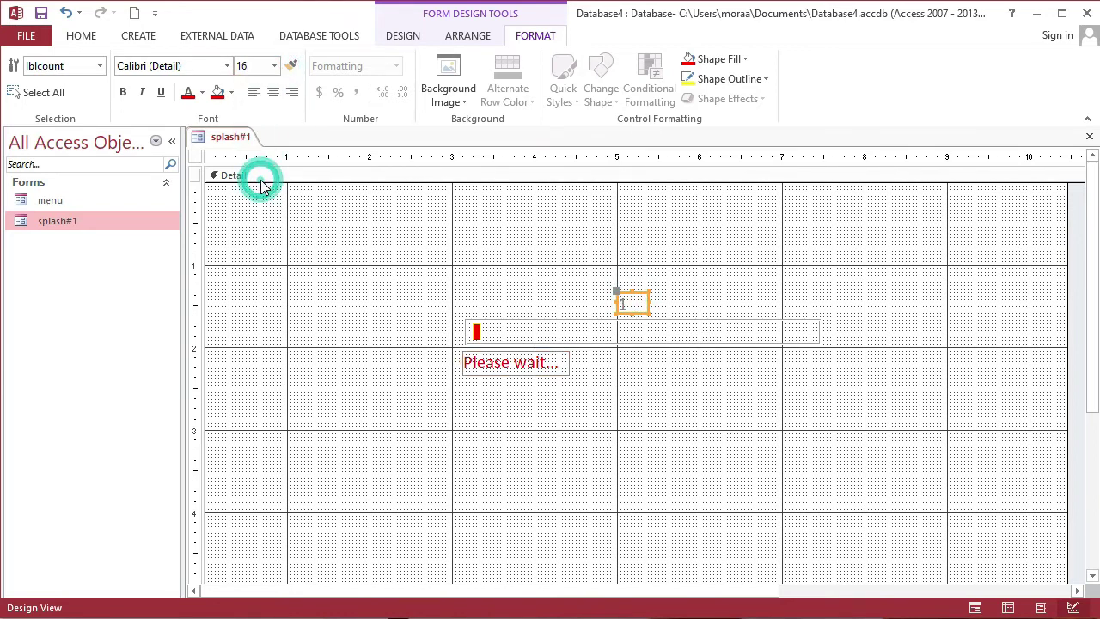
click(189, 94)
click(567, 369)
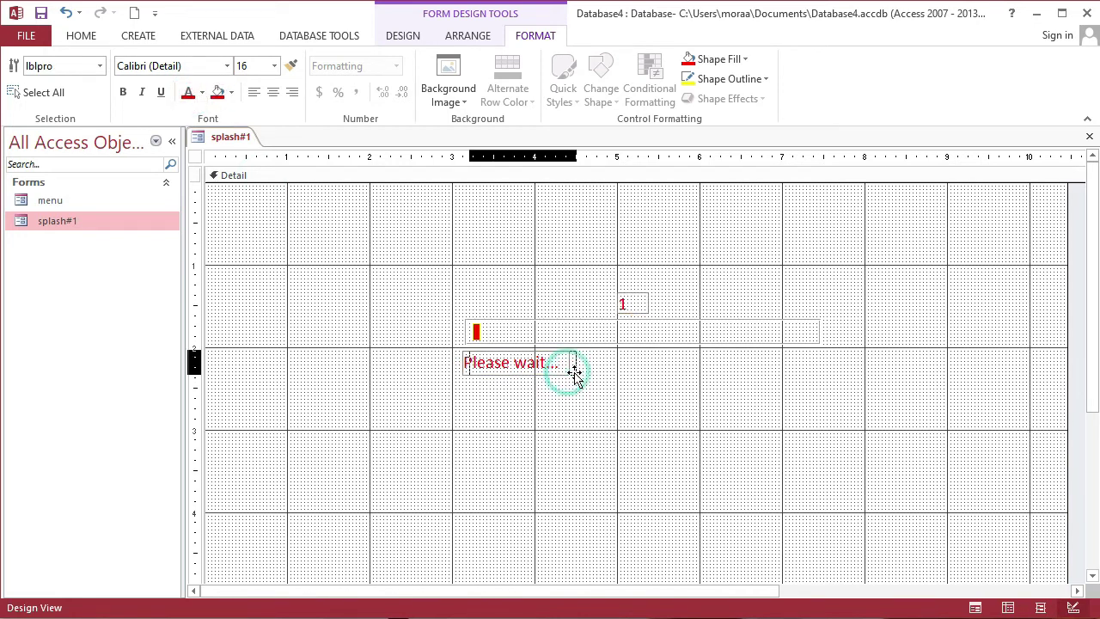
Nudge the Please wait... label slightly and make the progress bar box thinner.
drag(568, 370, 571, 366)
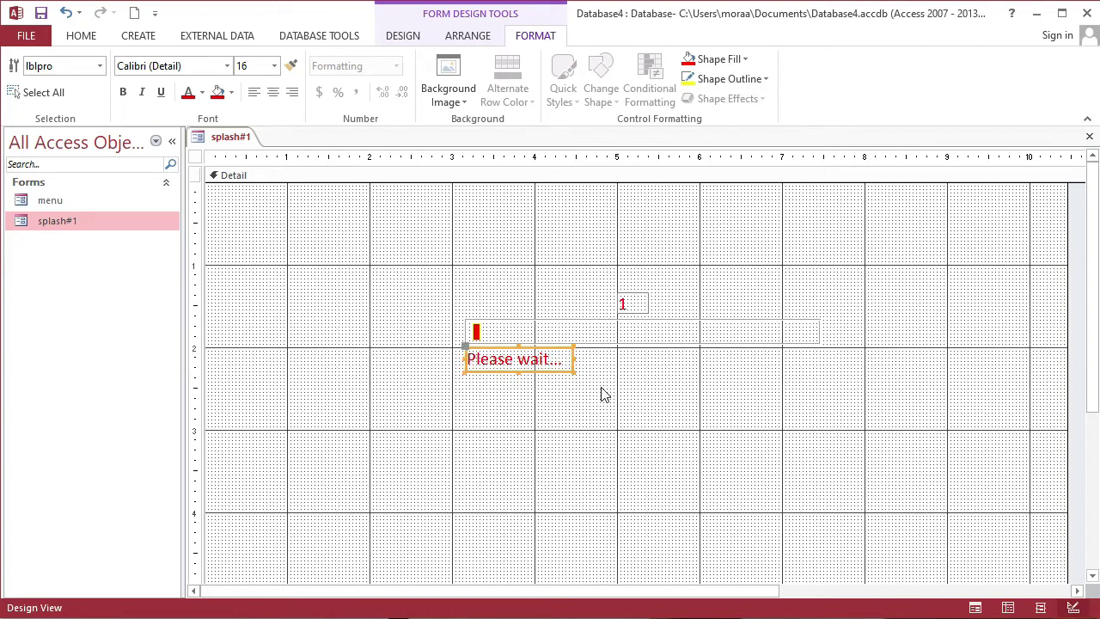
click(600, 388)
drag(437, 322, 482, 339)
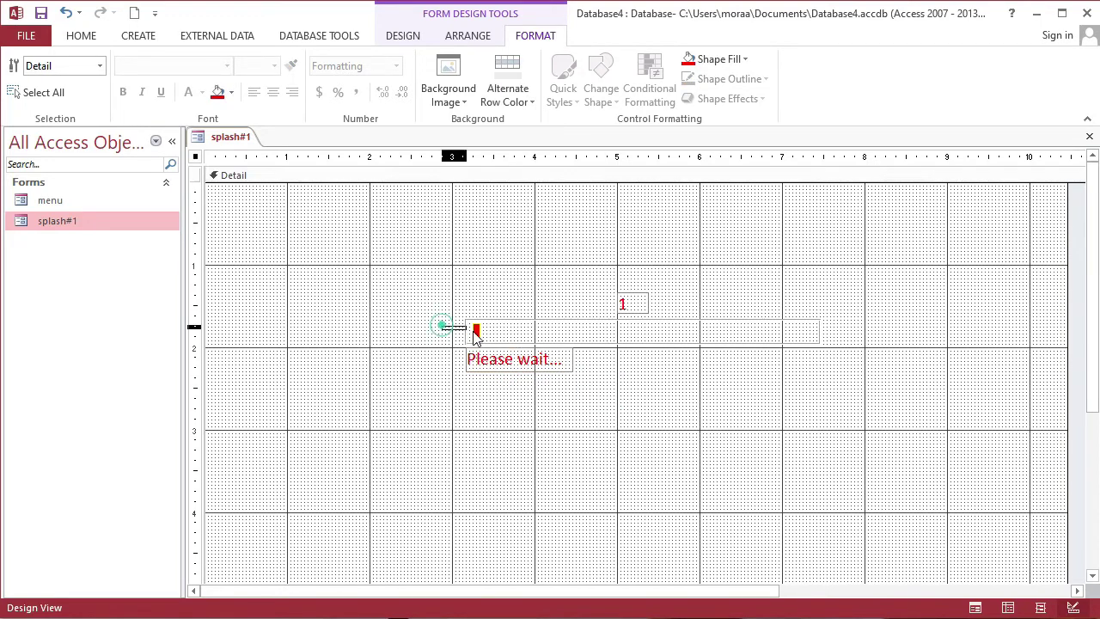
click(643, 341)
drag(643, 334, 642, 335)
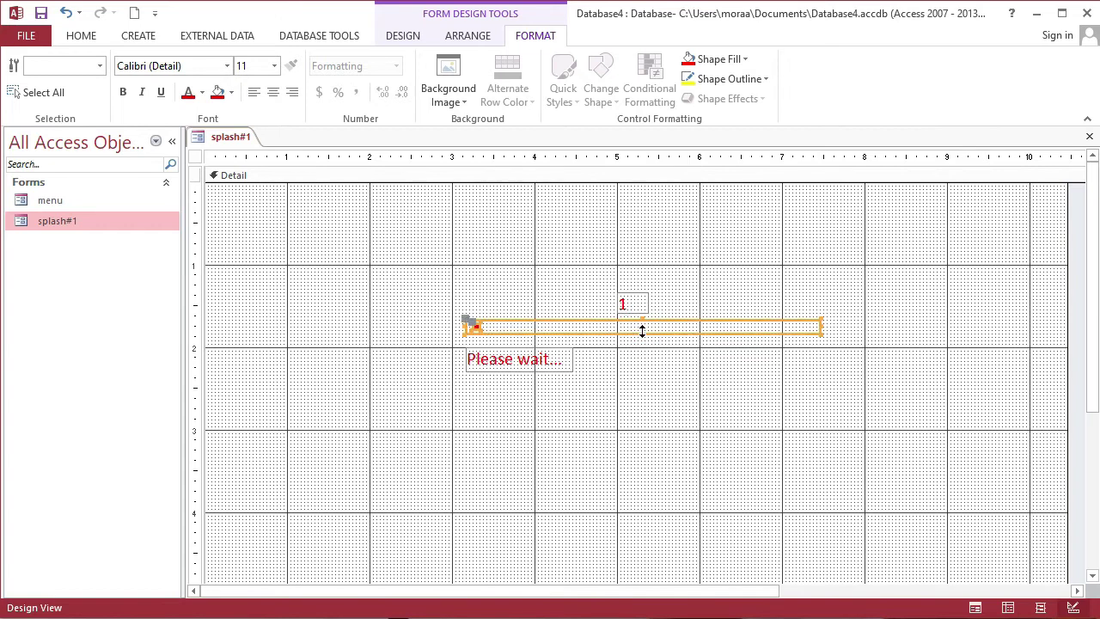
click(645, 348)
Move Please wait... up beneath the bar and reposition the counter label right.
click(527, 361)
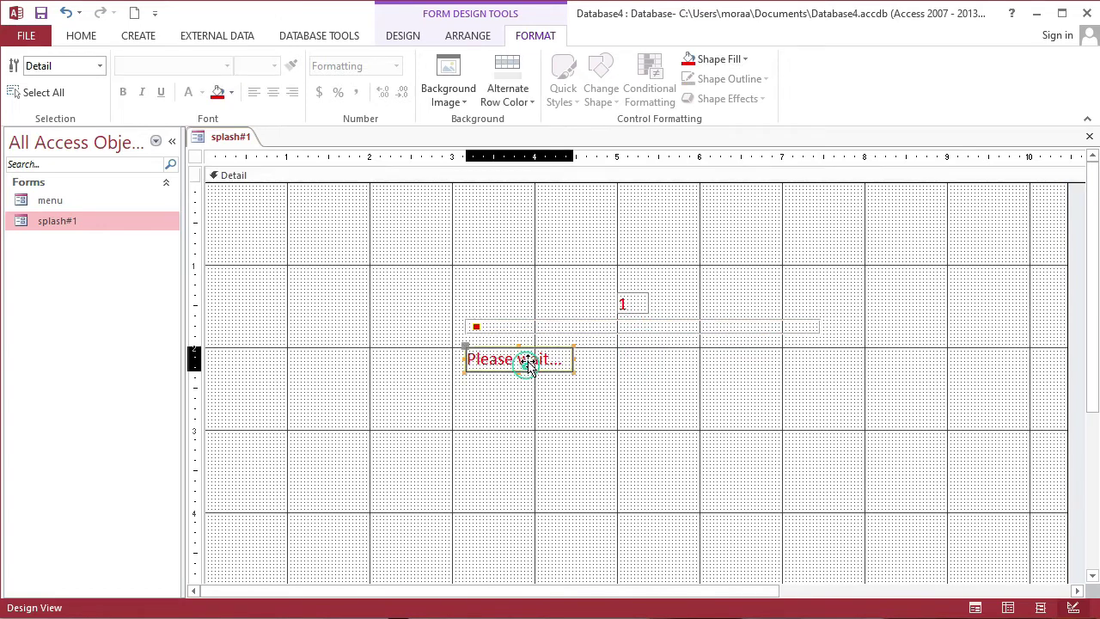
drag(527, 360, 527, 349)
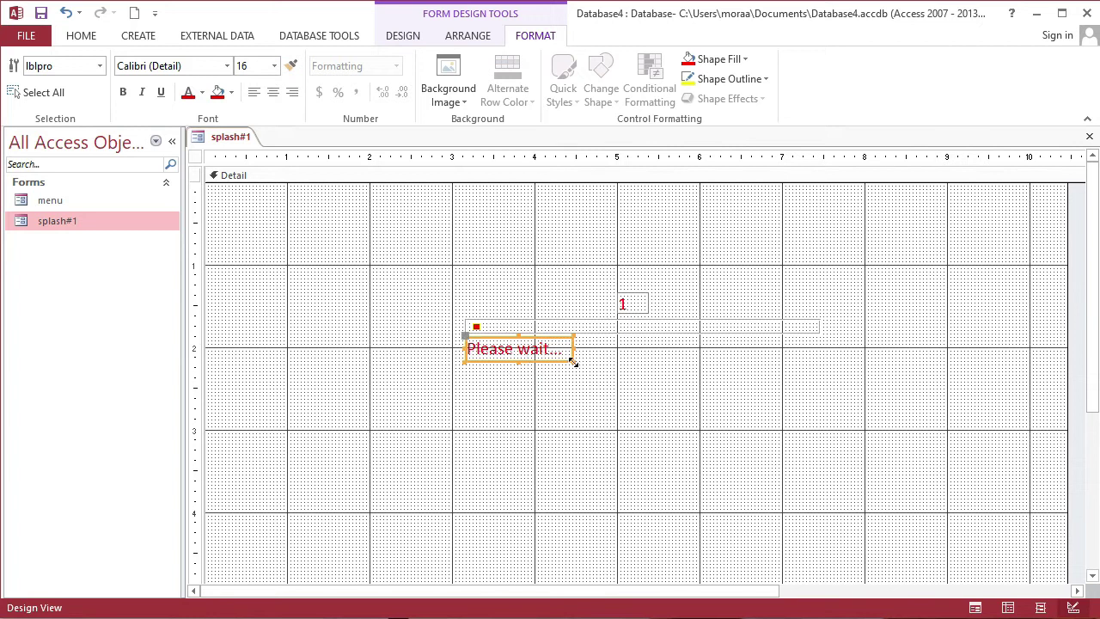
click(612, 365)
drag(629, 302, 654, 306)
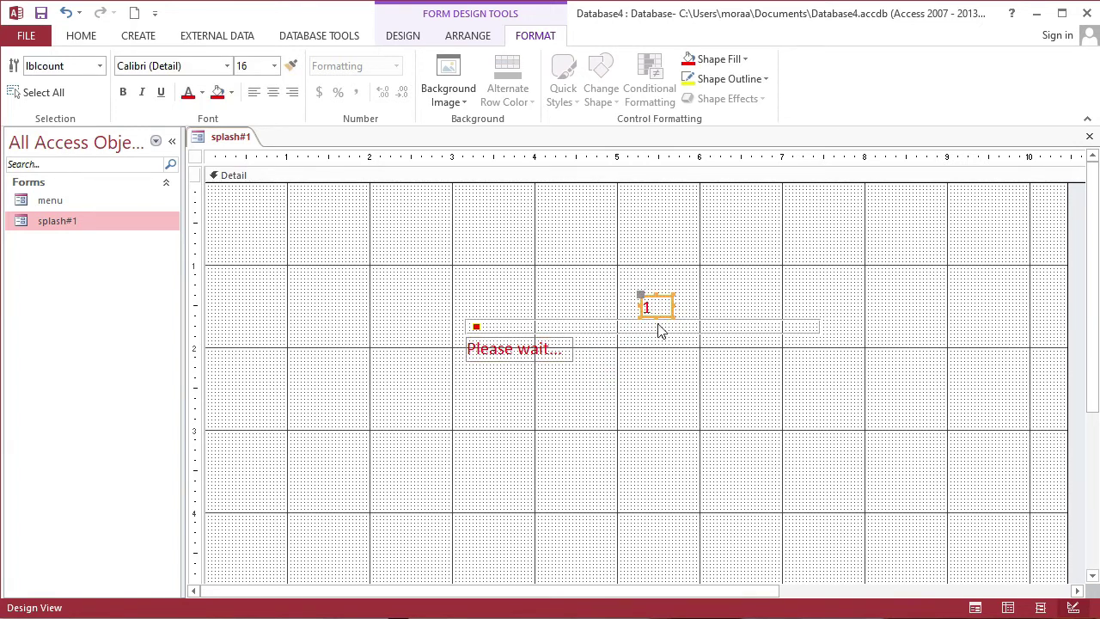
key(ctrl+z)
Set the Detail back colour to black, test-run splash#1, then return to Design View.
right_click(561, 420)
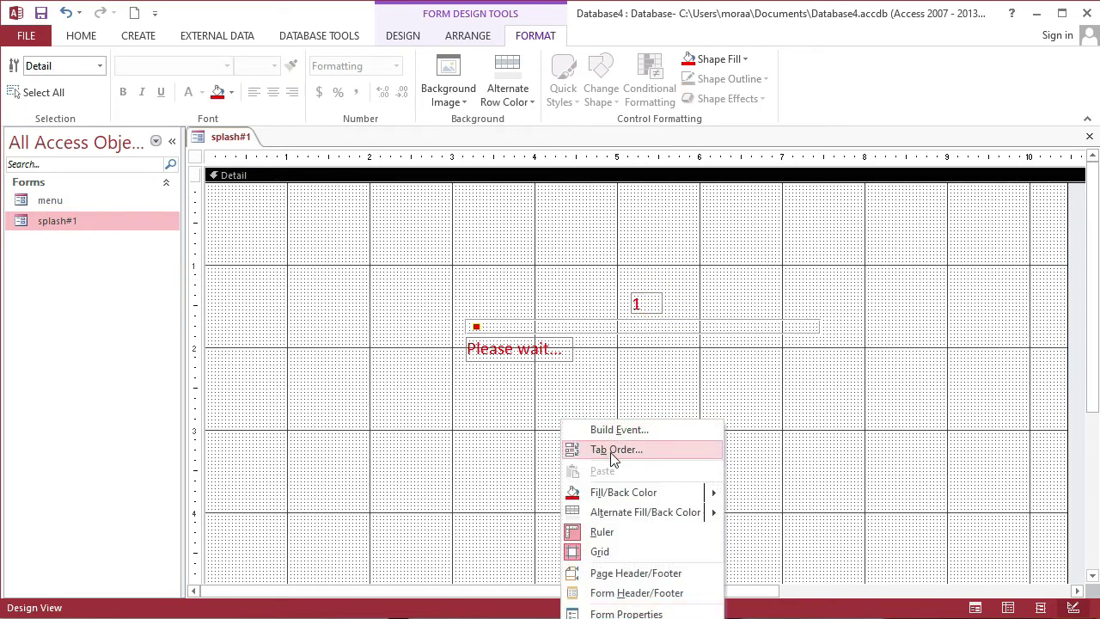
mouse_move(624, 493)
click(751, 523)
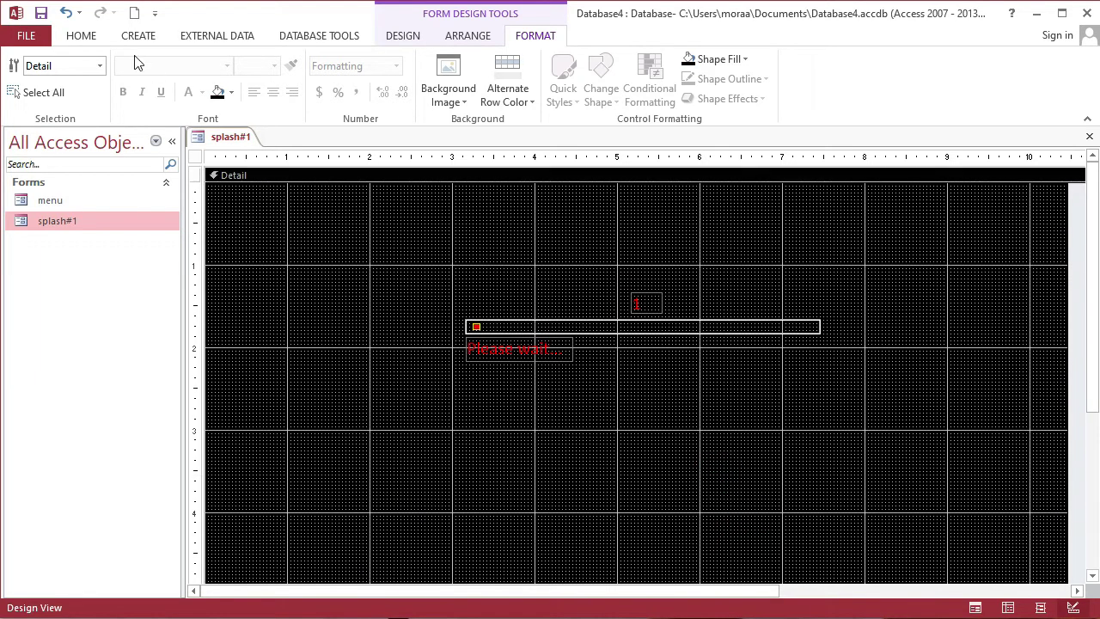
click(82, 36)
click(21, 73)
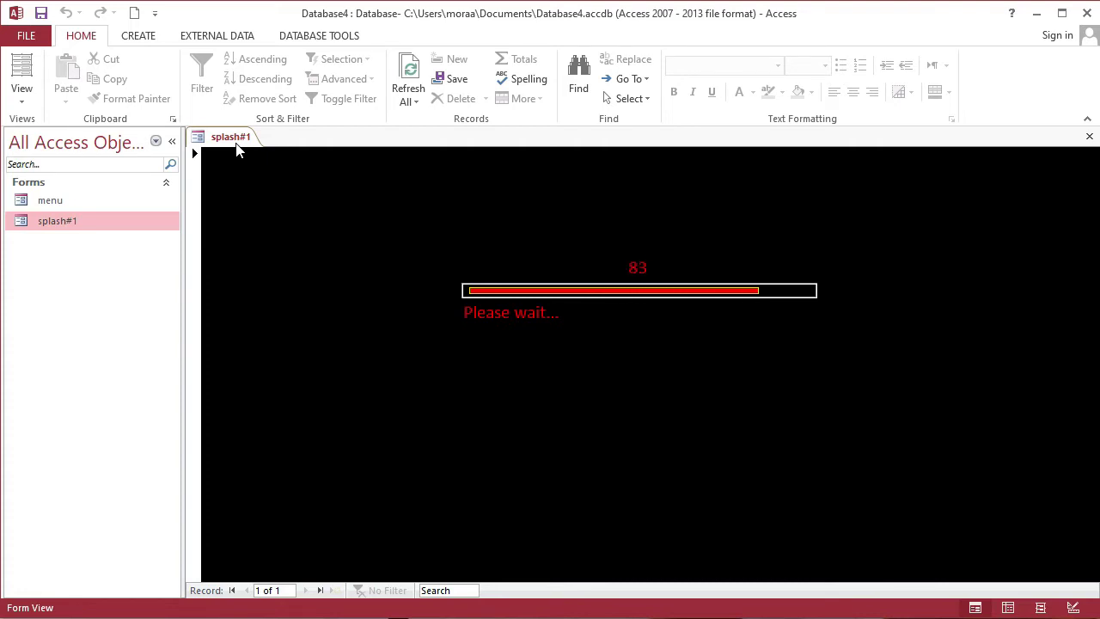
click(26, 97)
click(78, 241)
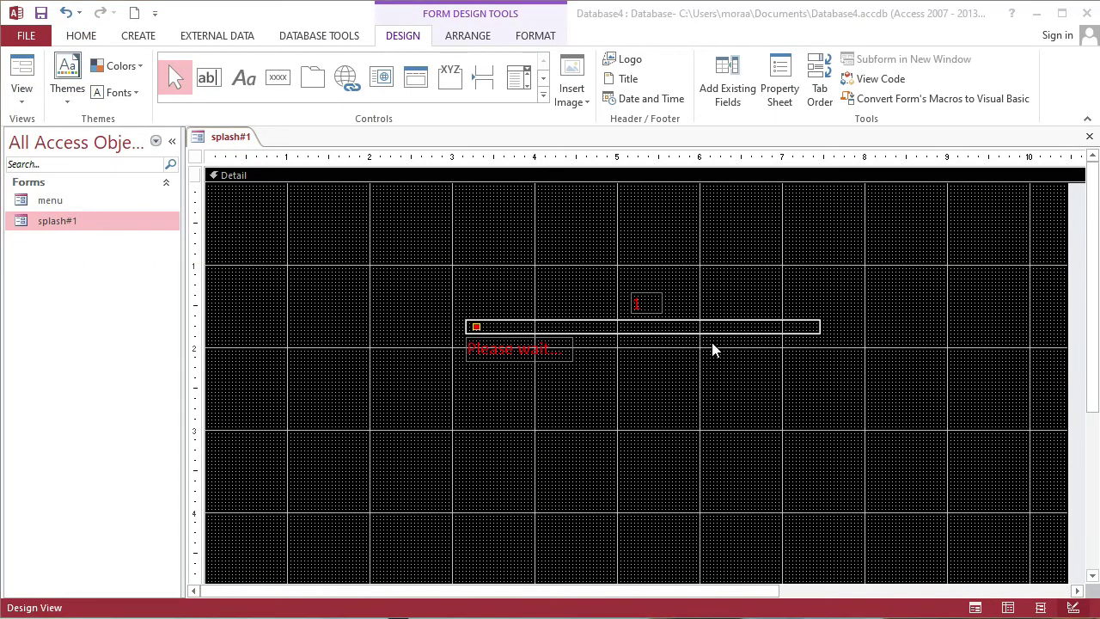
Select the whole splash#1 form and show its Property Sheet with the On Timer interval 70.
click(698, 267)
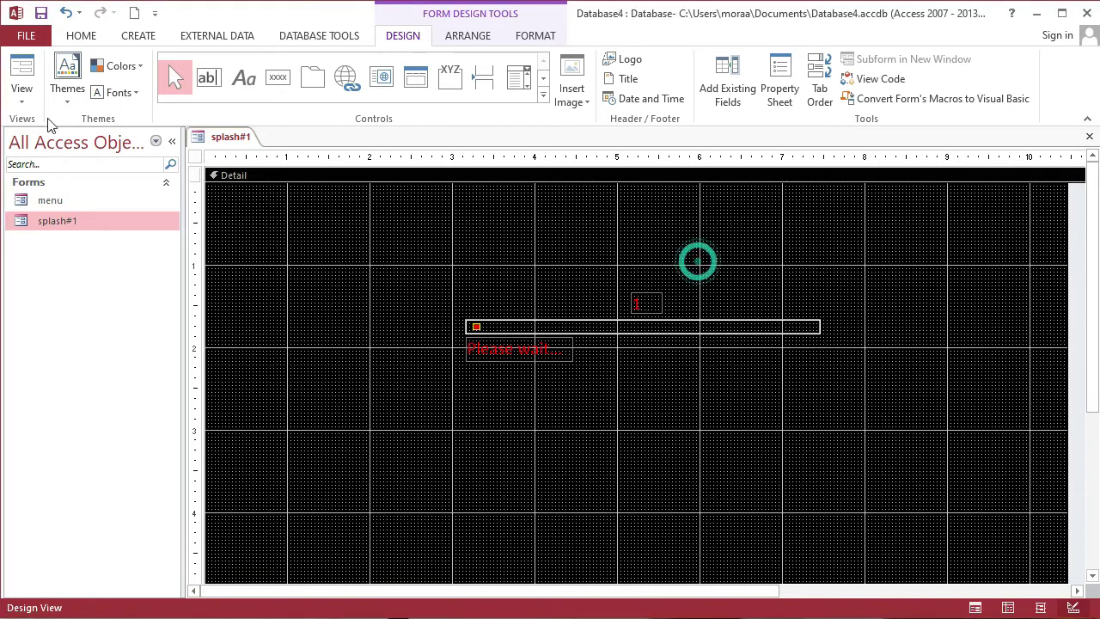
click(195, 157)
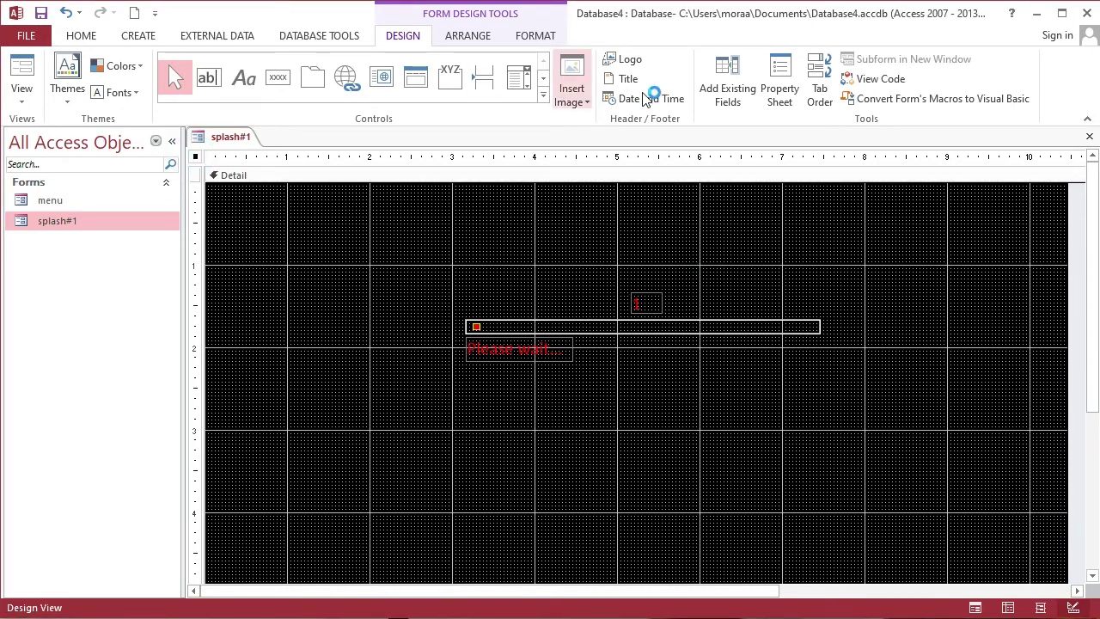
click(780, 90)
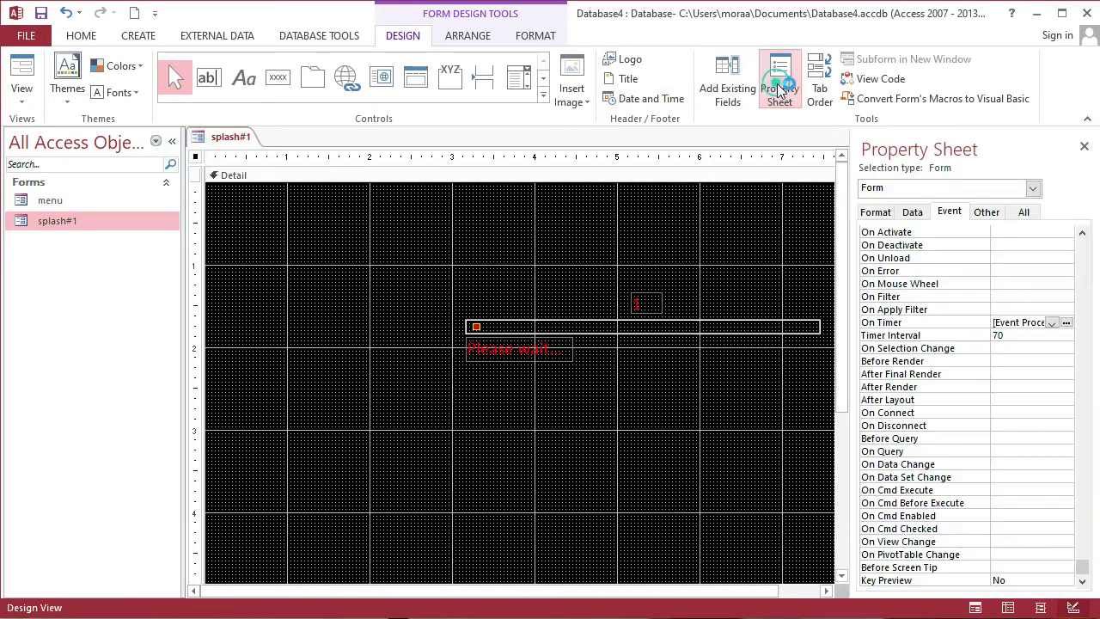
In the On Timer code, add 'If Me.lblcount.Caption = 100 Then' after the width line.
click(1021, 322)
click(1066, 322)
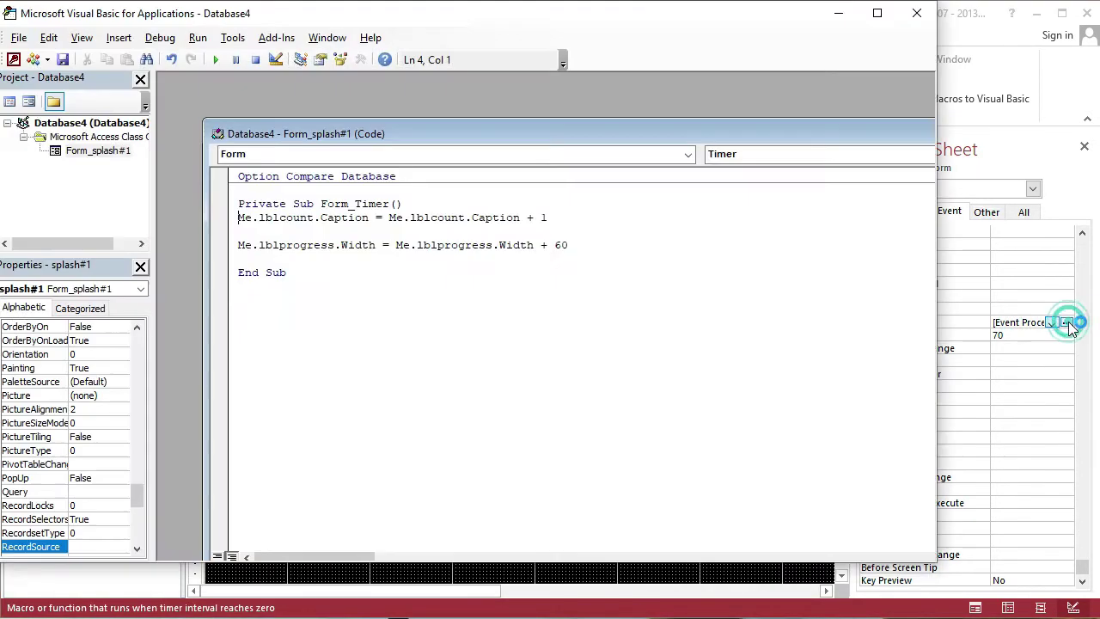
click(570, 246)
key(Return)
key(Return)
text(if)
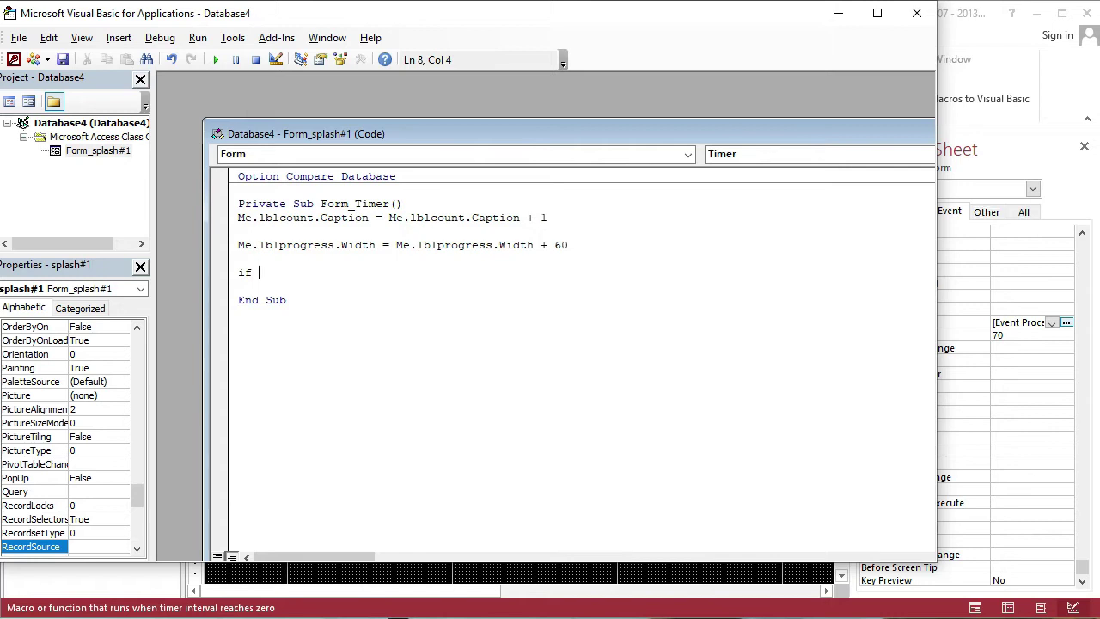
text(me.lbl)
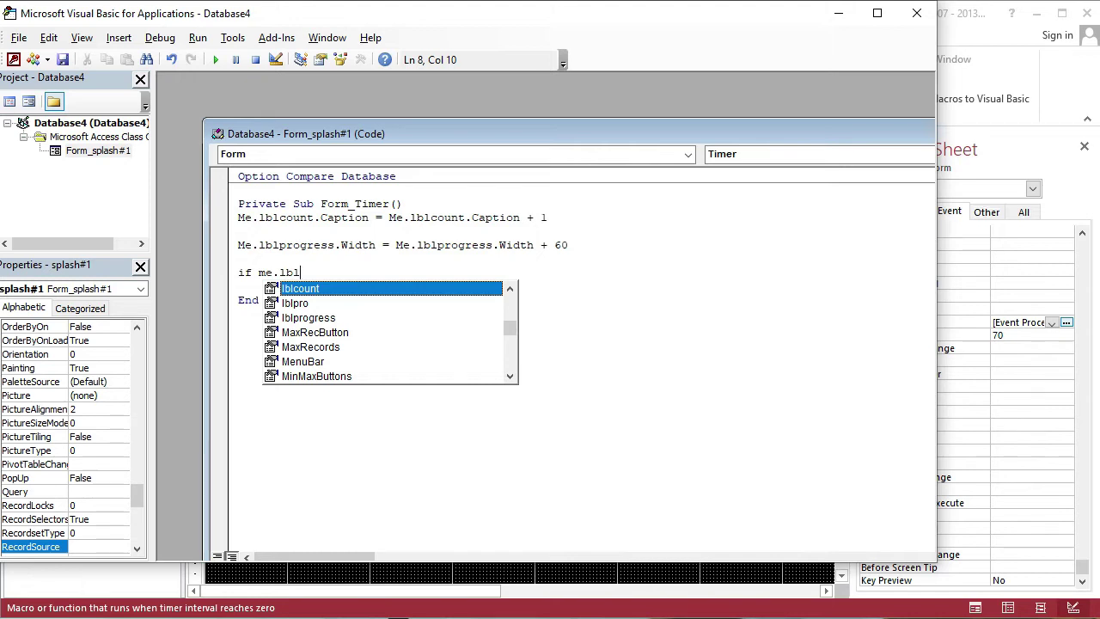
text(count)
text(.capt)
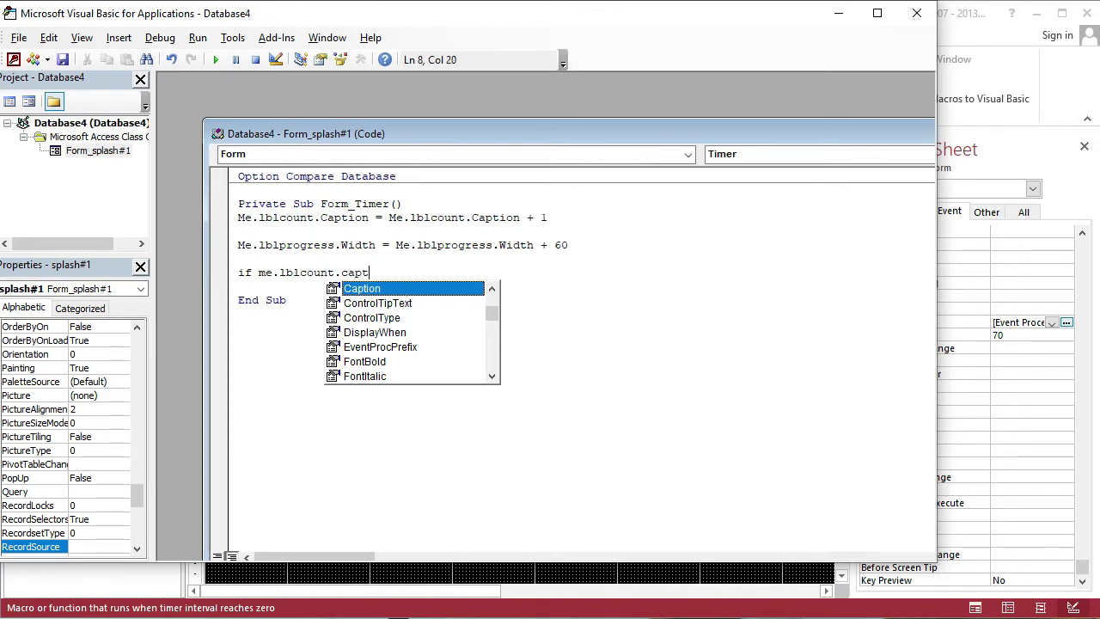
text(ion =)
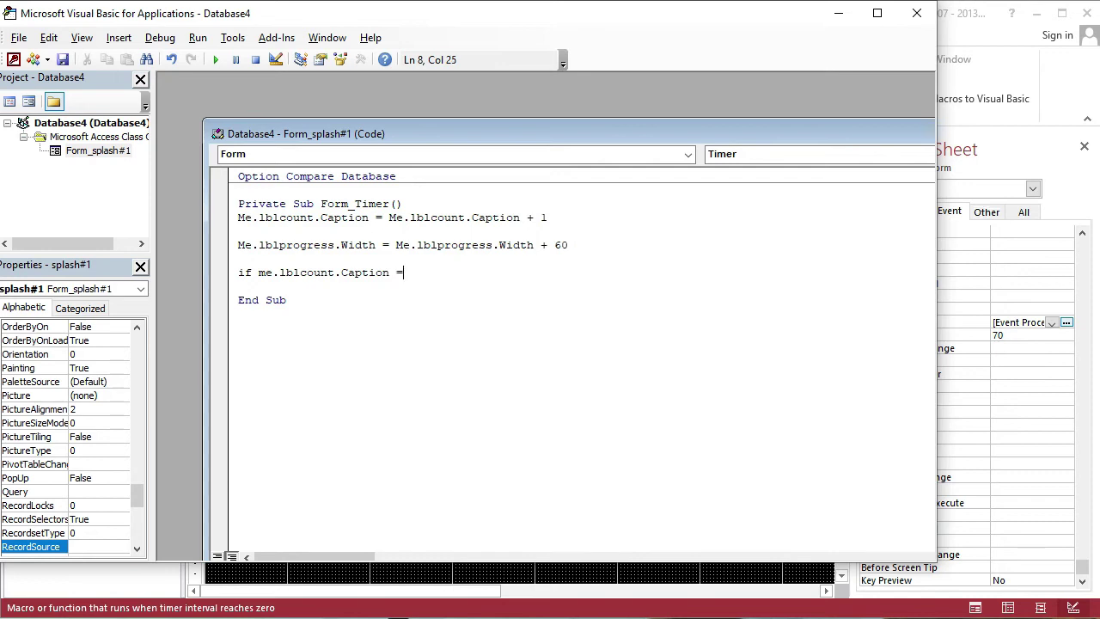
text( 00)
text( then)
key(Return)
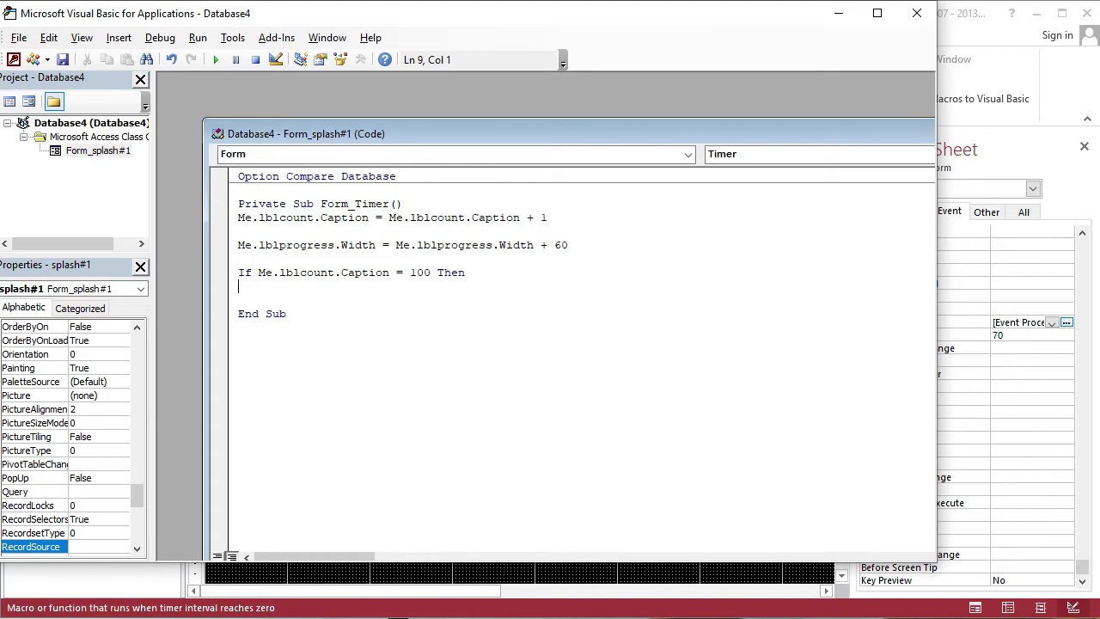
text(docmd)
text(.)
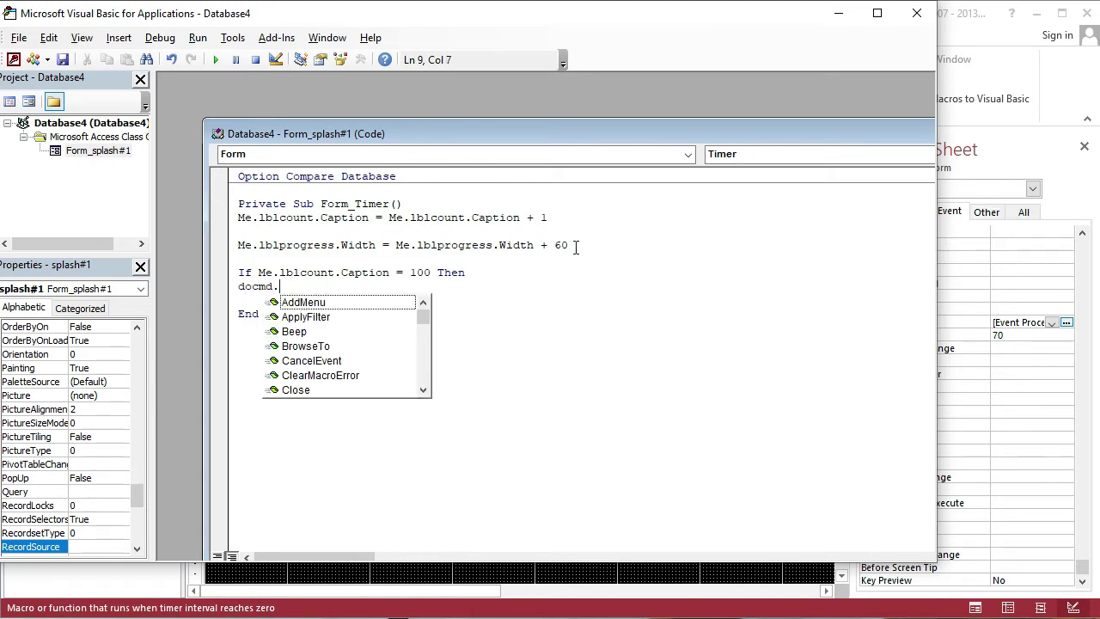
text(close)
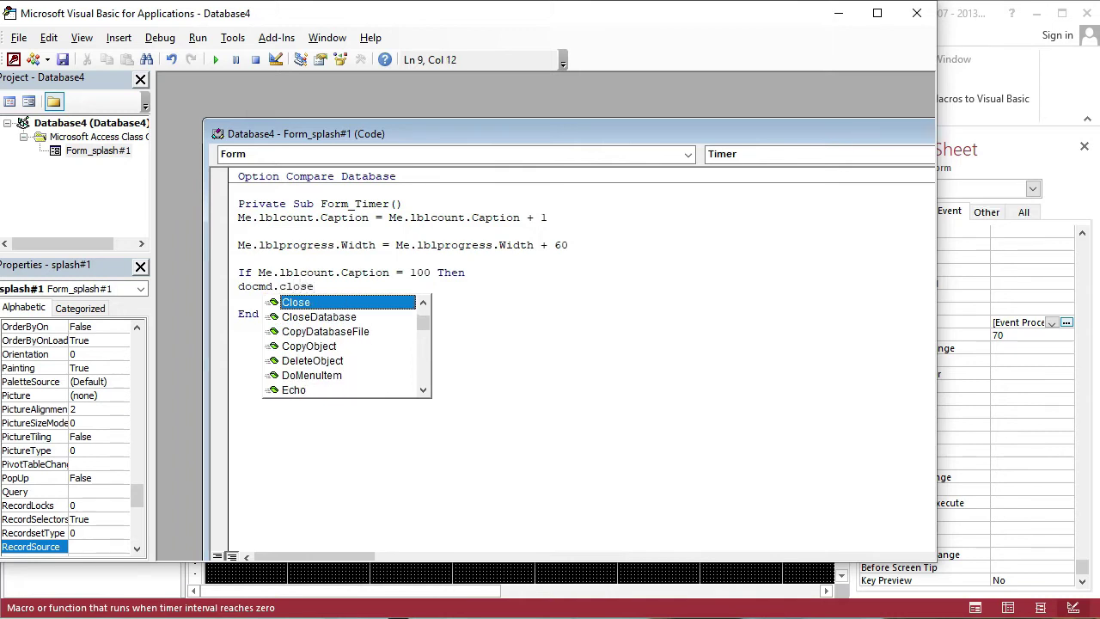
Complete the If block with DoCmd.Close, DoCmd.OpenForm "menu", acNormal and End If.
key(Return)
text(docmd.)
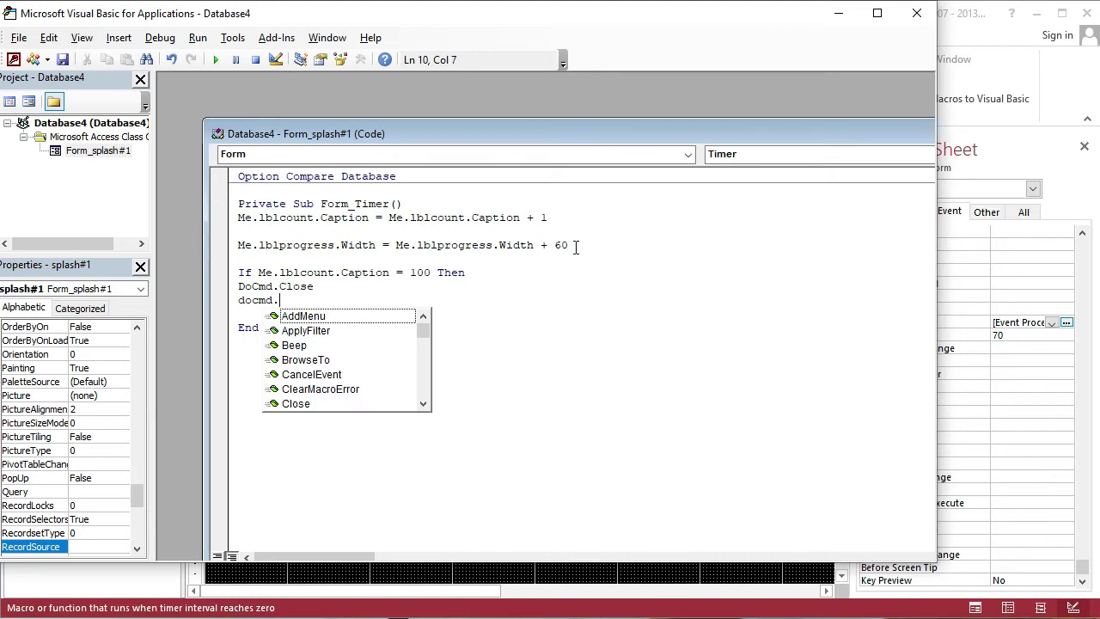
text(openfo)
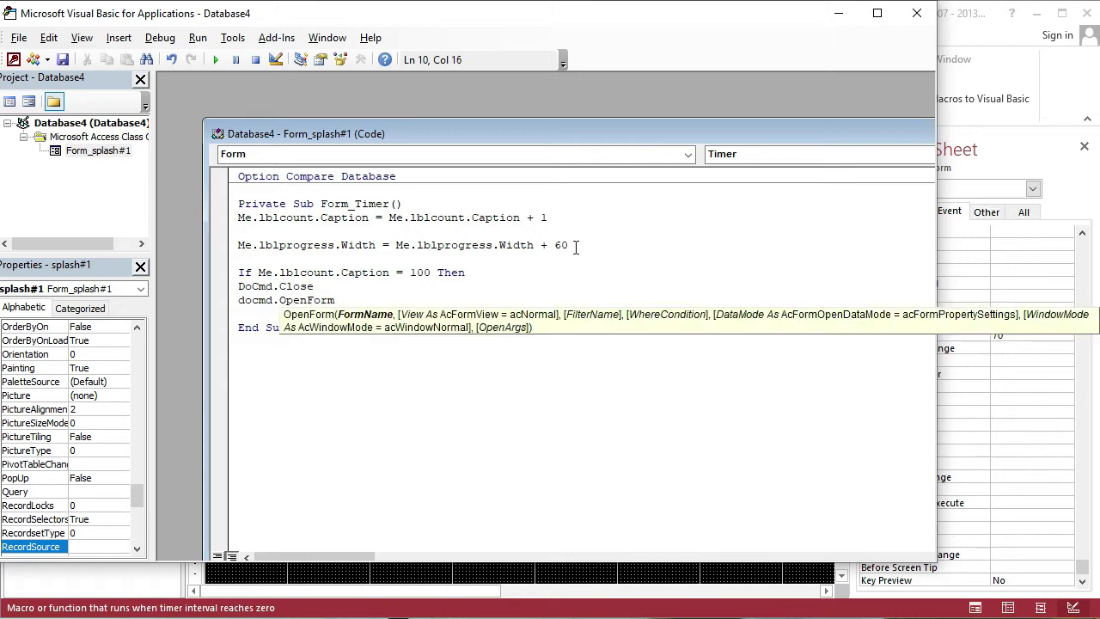
text( "")
drag(324, 15, 344, 52)
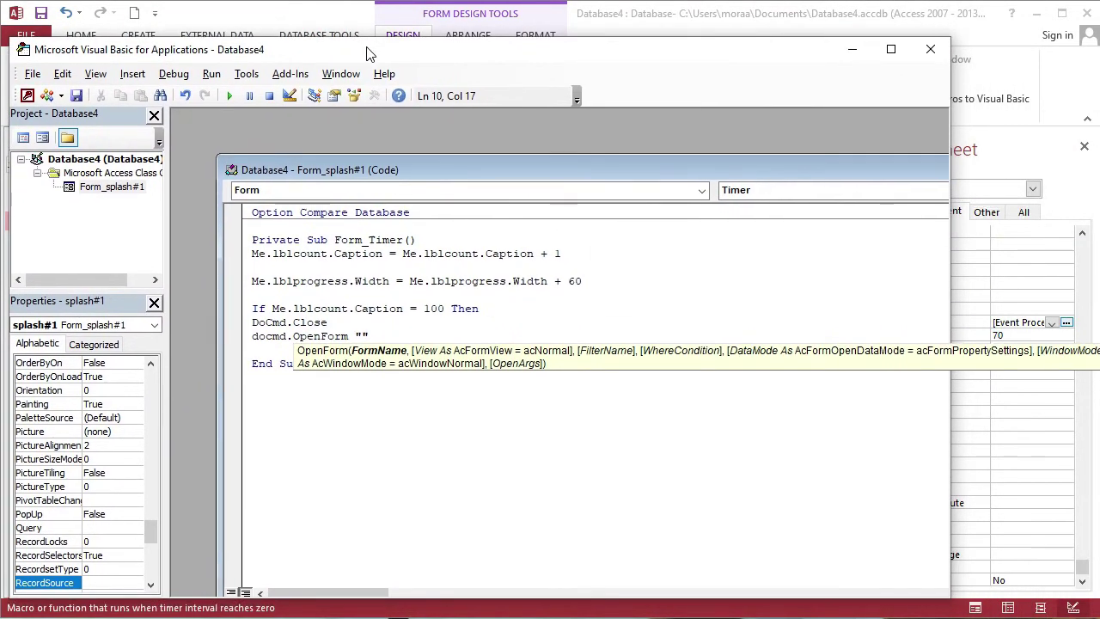
text(menu")
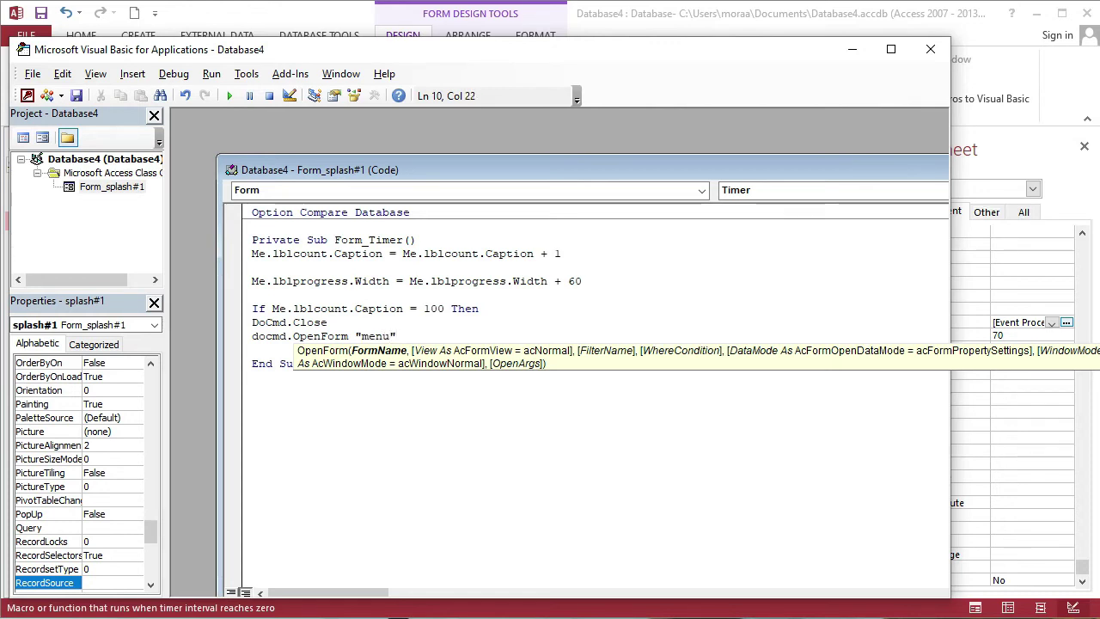
text(, ac)
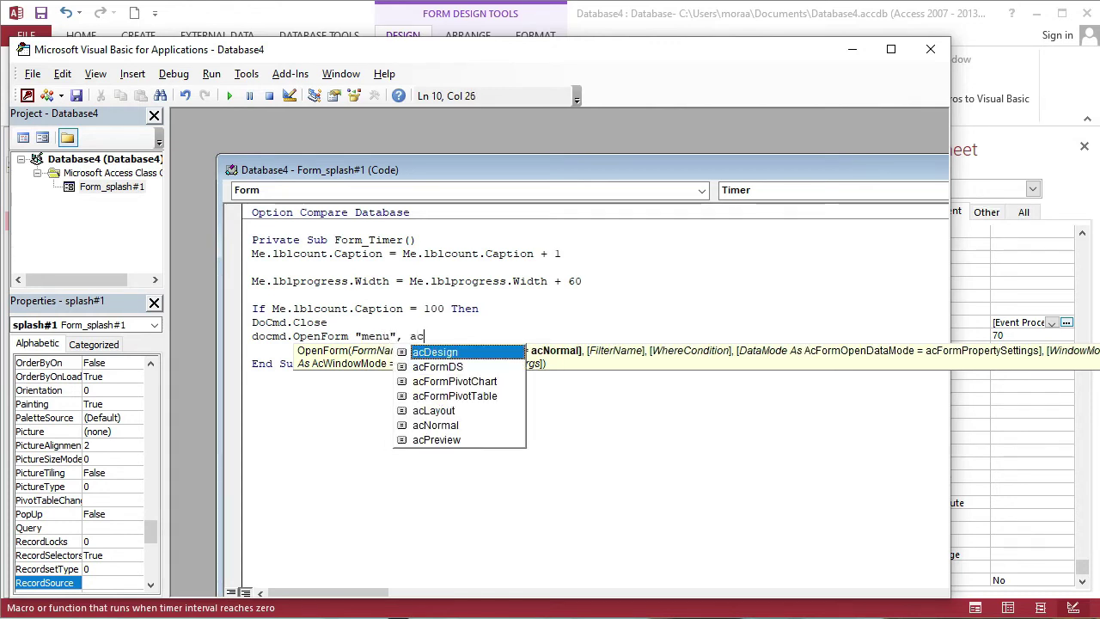
text(Nor)
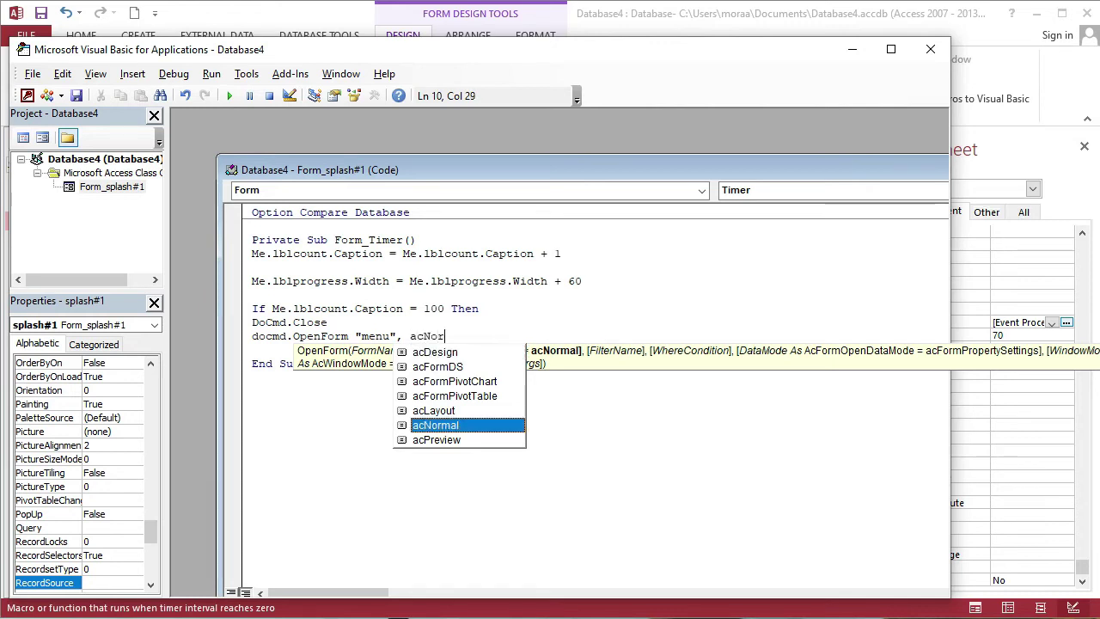
text(mal)
key(Return)
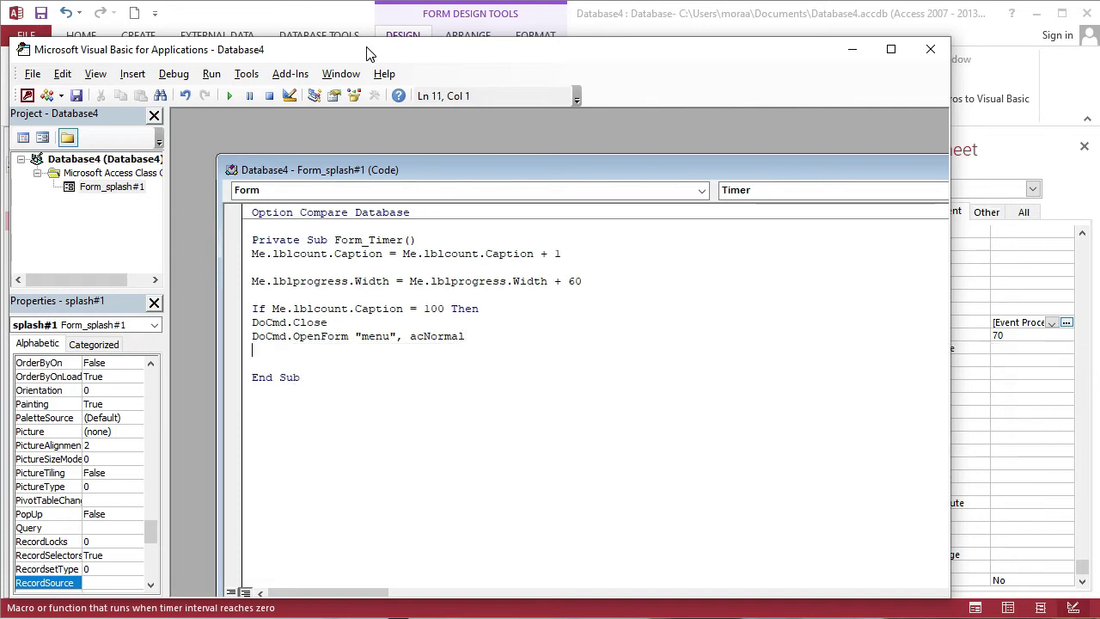
text(End )
text(If)
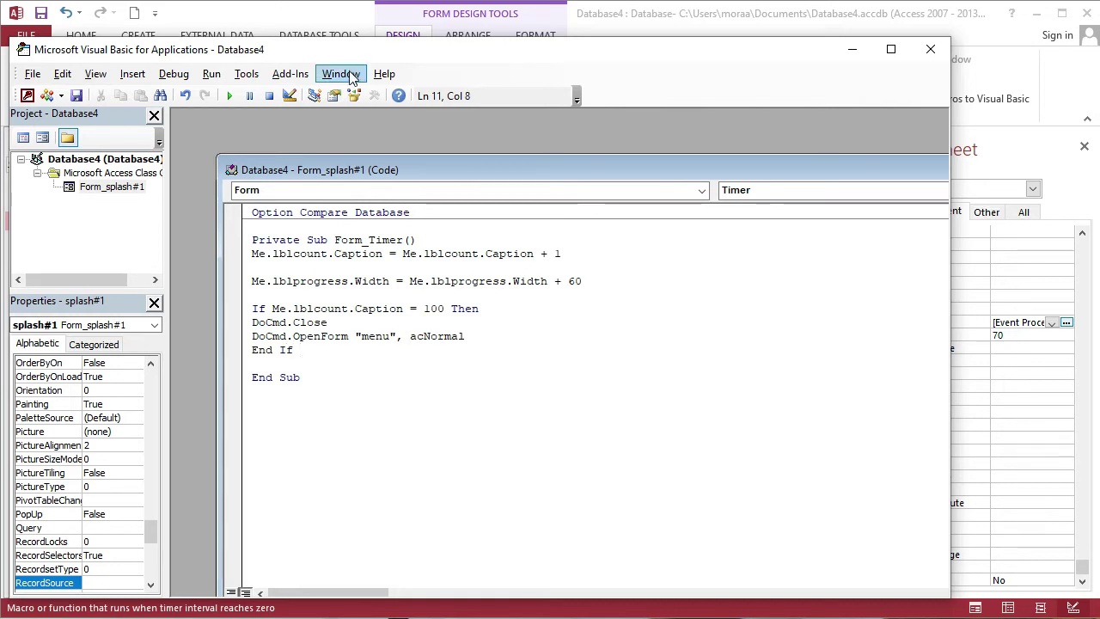
key(BackSpace)
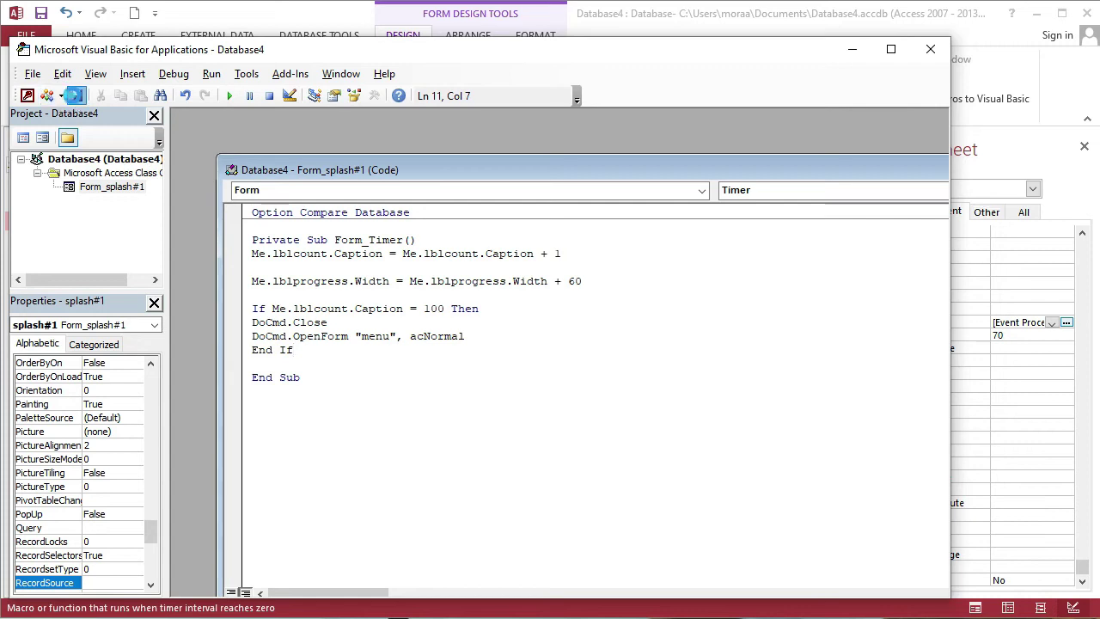
click(853, 49)
Run splash#1 to confirm it closes and opens menu, then reopen it in Design View.
click(621, 247)
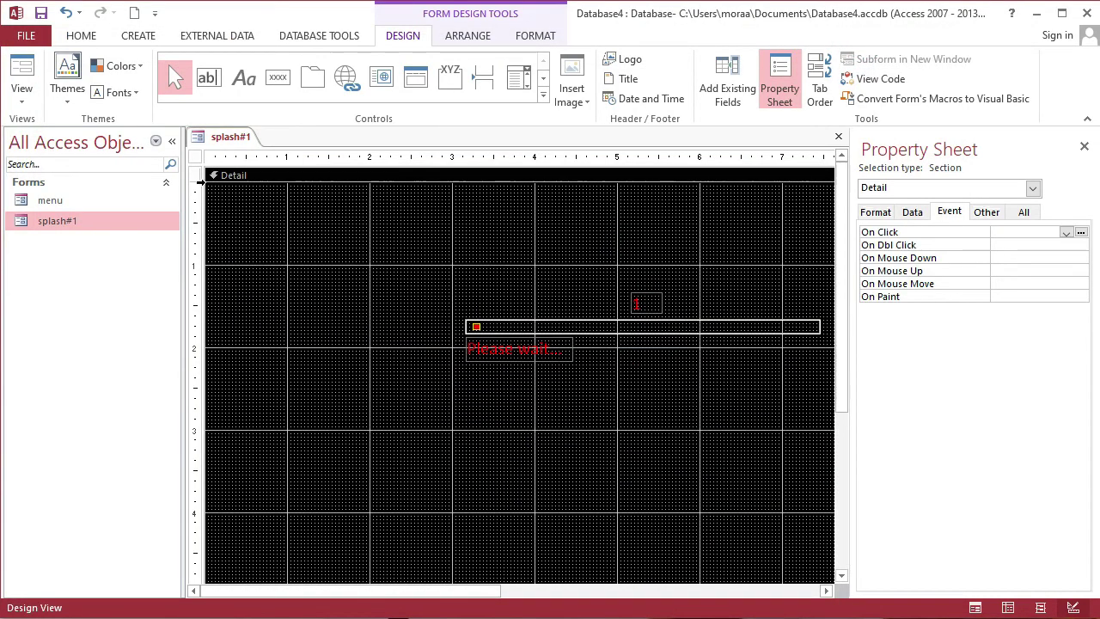
click(28, 72)
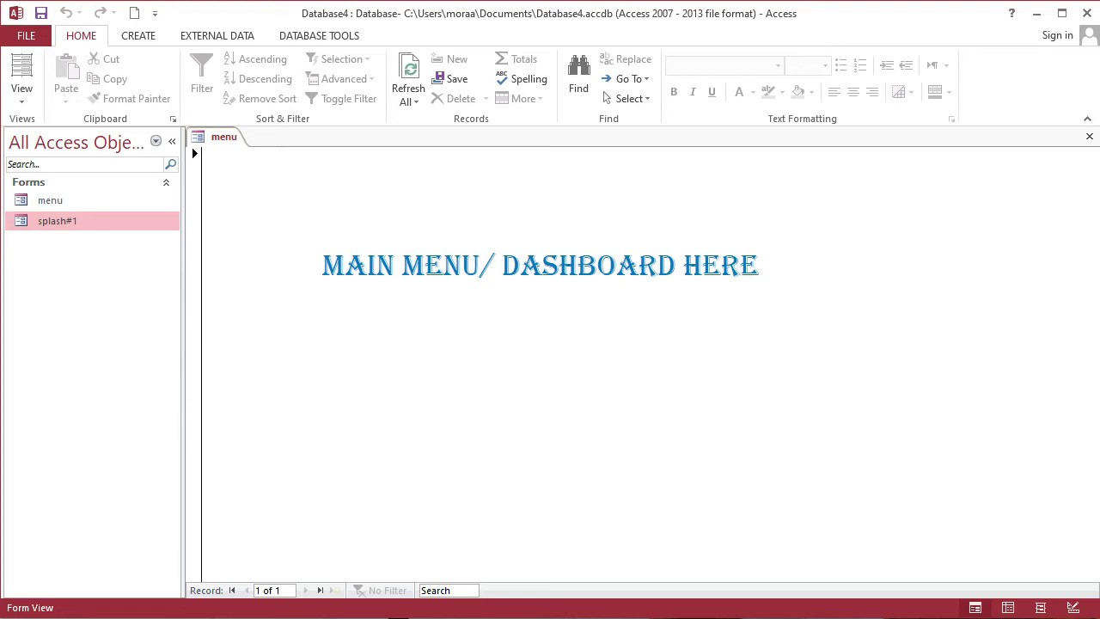
double_click(63, 222)
key(ctrl+Return)
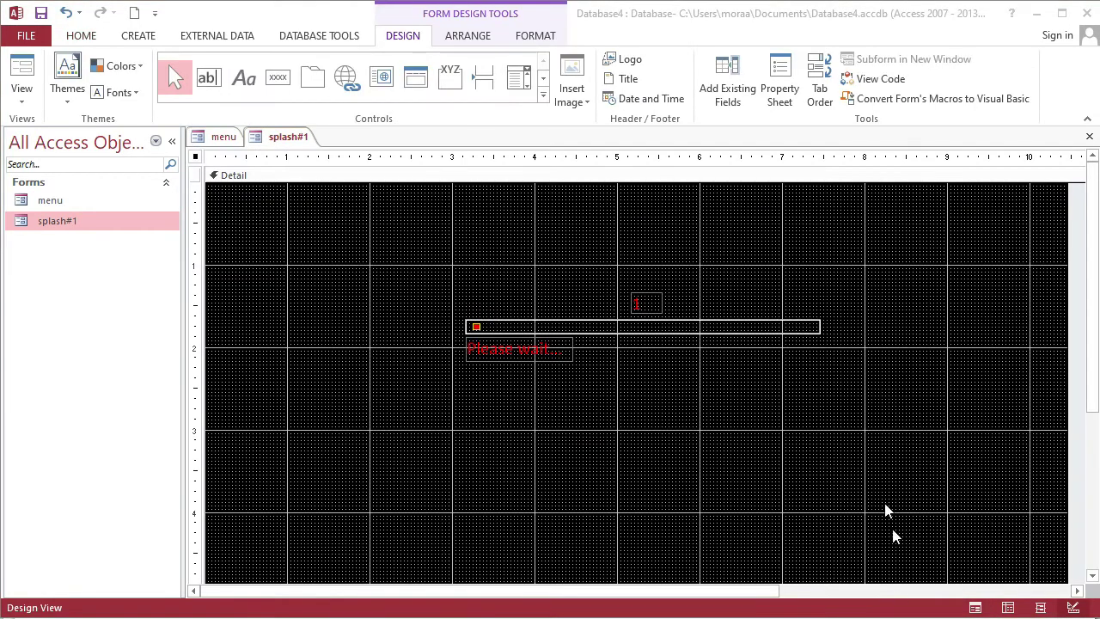
Insert the PNG logo image near the top centre of splash#1.
click(764, 406)
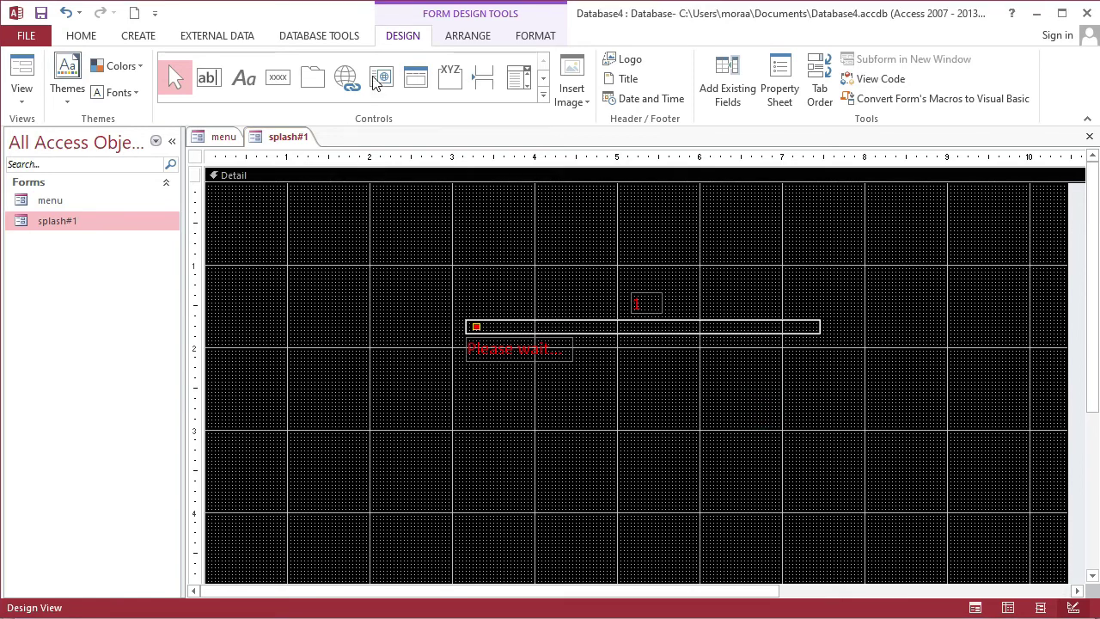
click(570, 86)
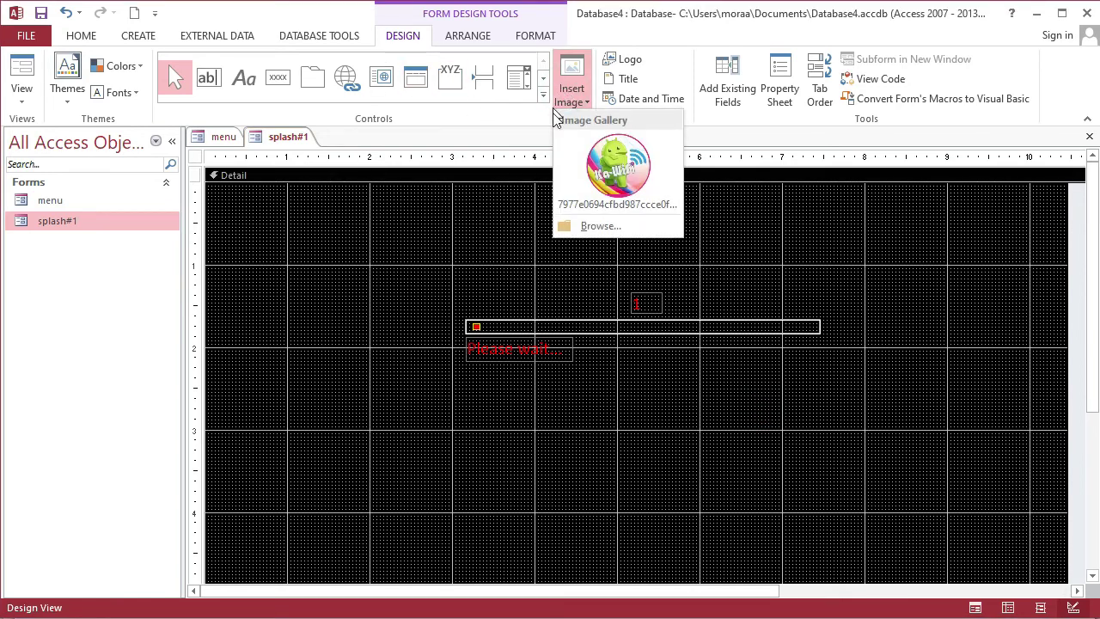
click(591, 225)
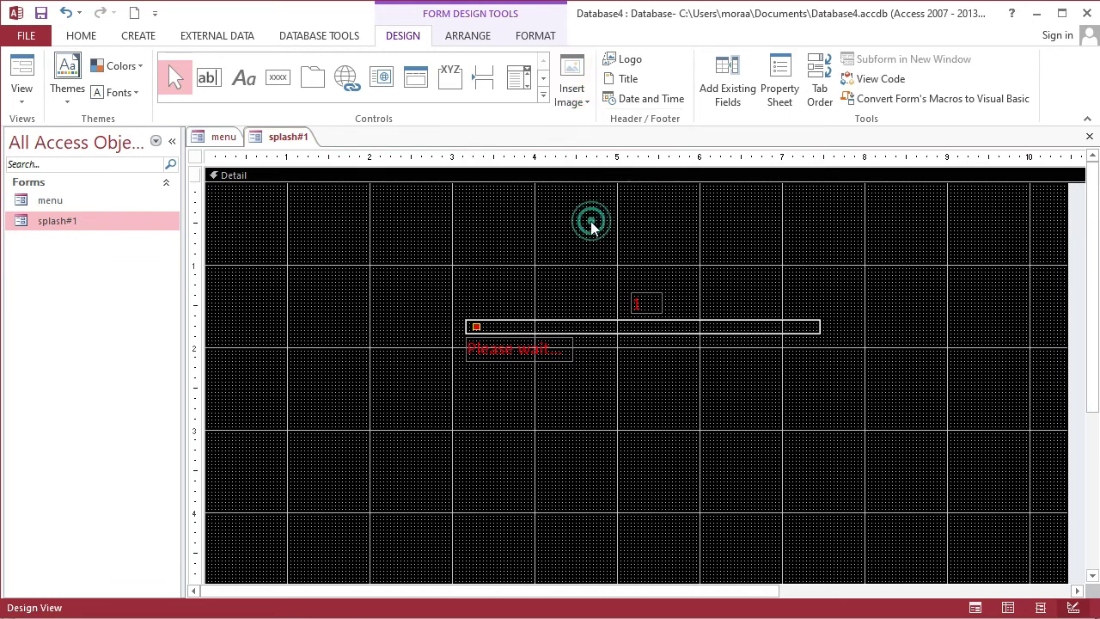
click(232, 149)
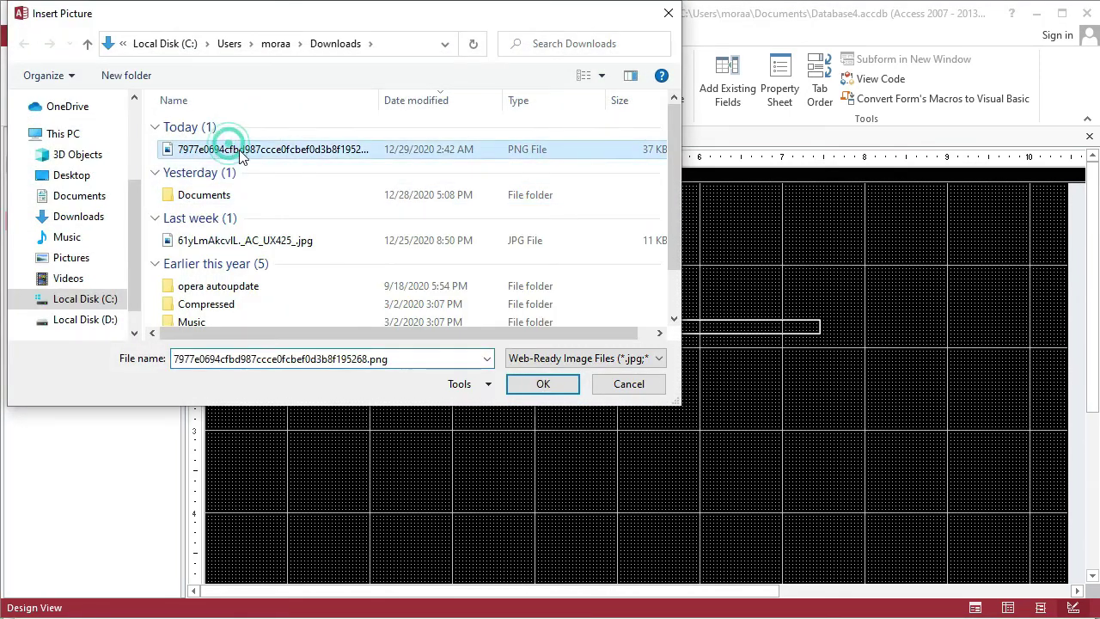
click(542, 385)
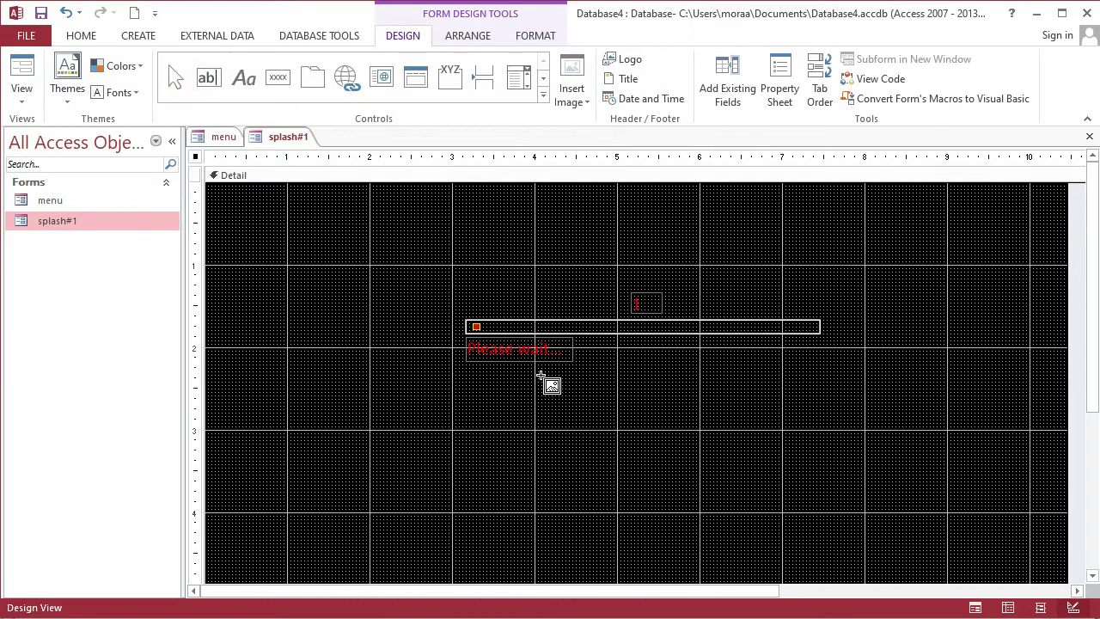
drag(611, 216, 687, 281)
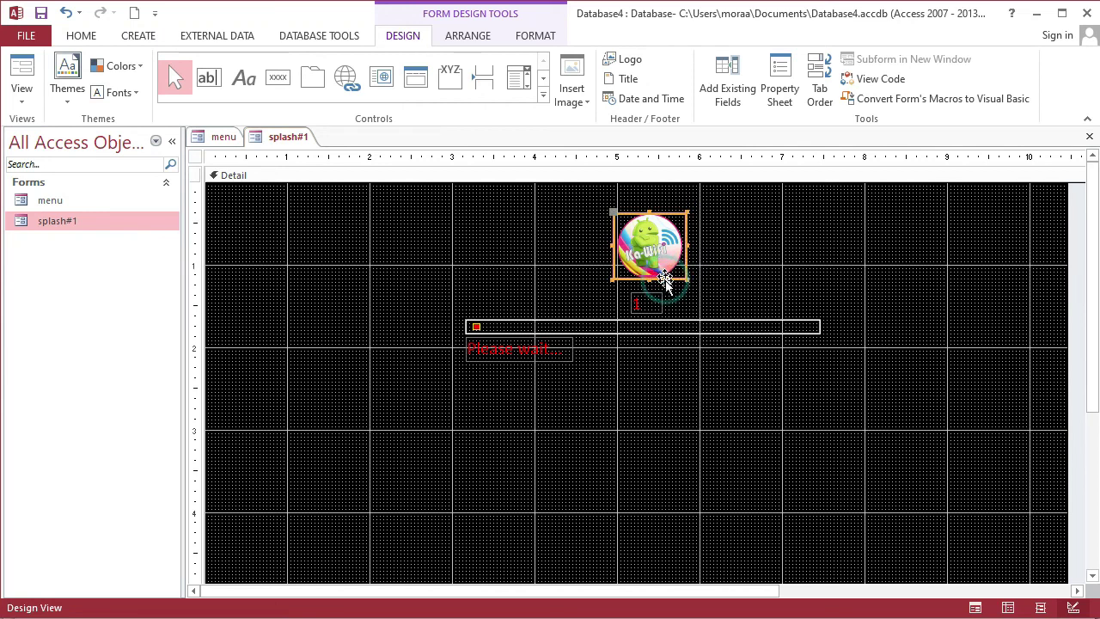
Move the counter, bar and Please wait group lower, bring the logo down, and preview.
drag(787, 405, 465, 304)
drag(513, 359, 568, 444)
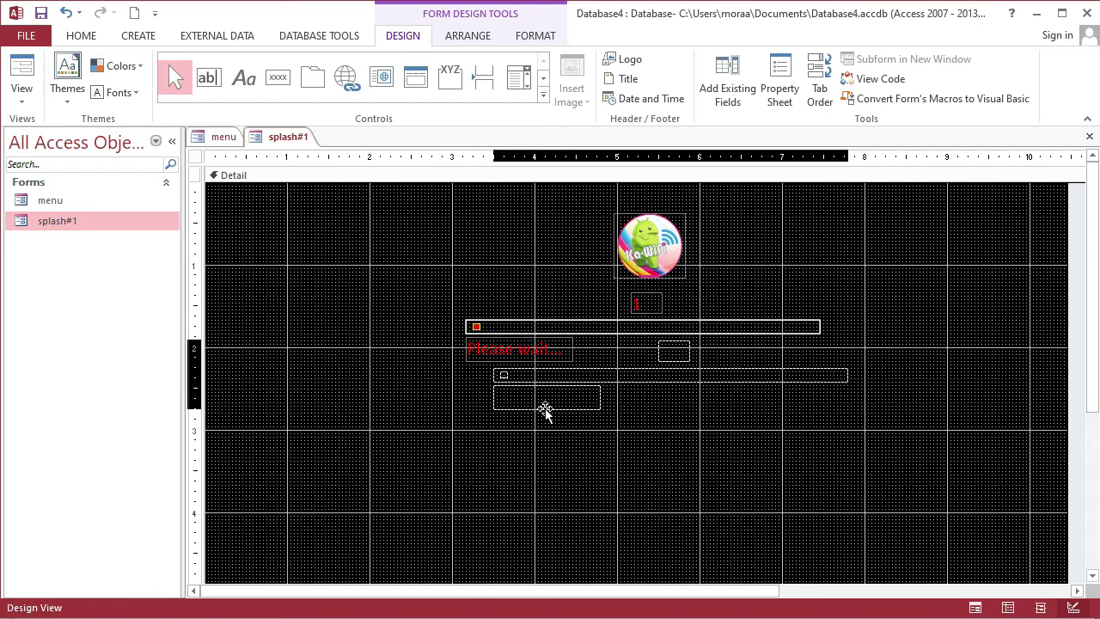
drag(641, 274, 692, 332)
click(601, 326)
click(21, 68)
Switch the splash form to Design View and collapse the Navigation Pane and ribbon.
click(25, 98)
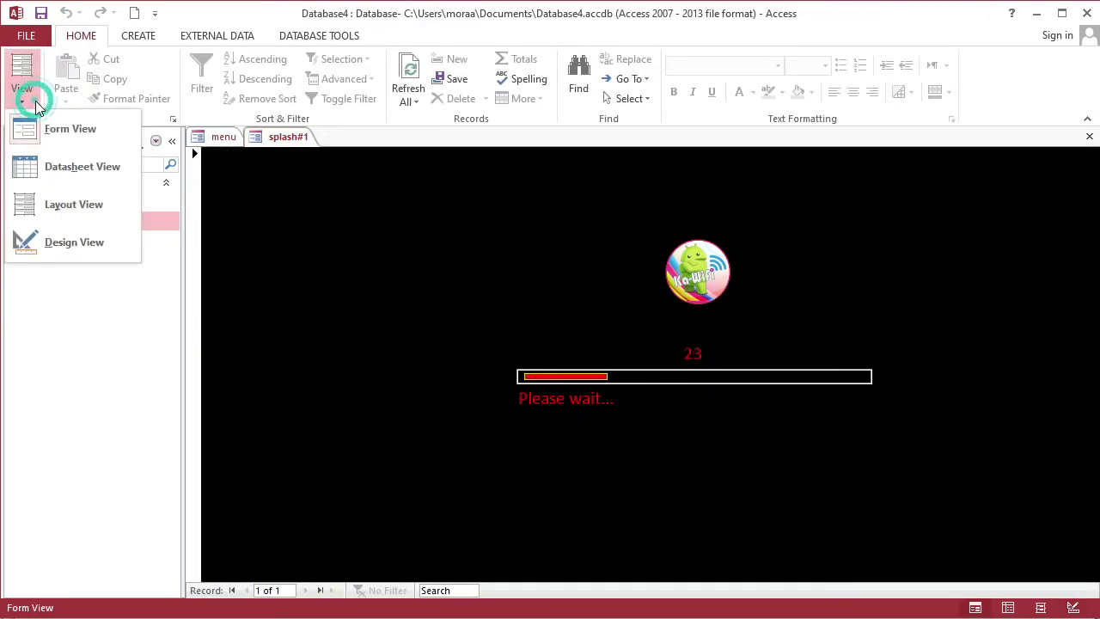
click(71, 243)
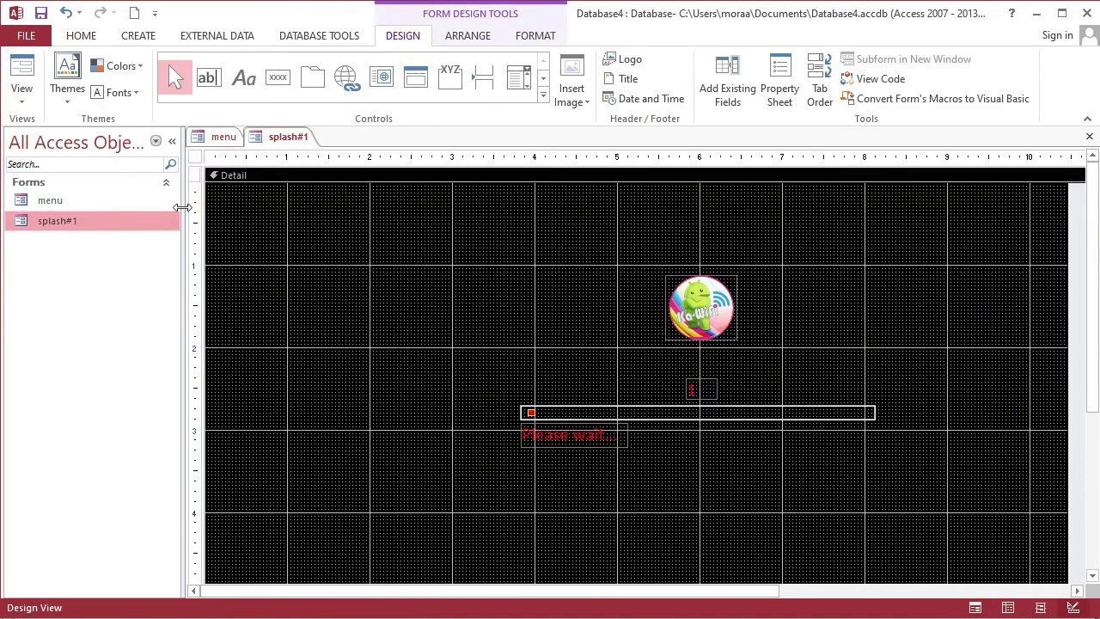
click(172, 141)
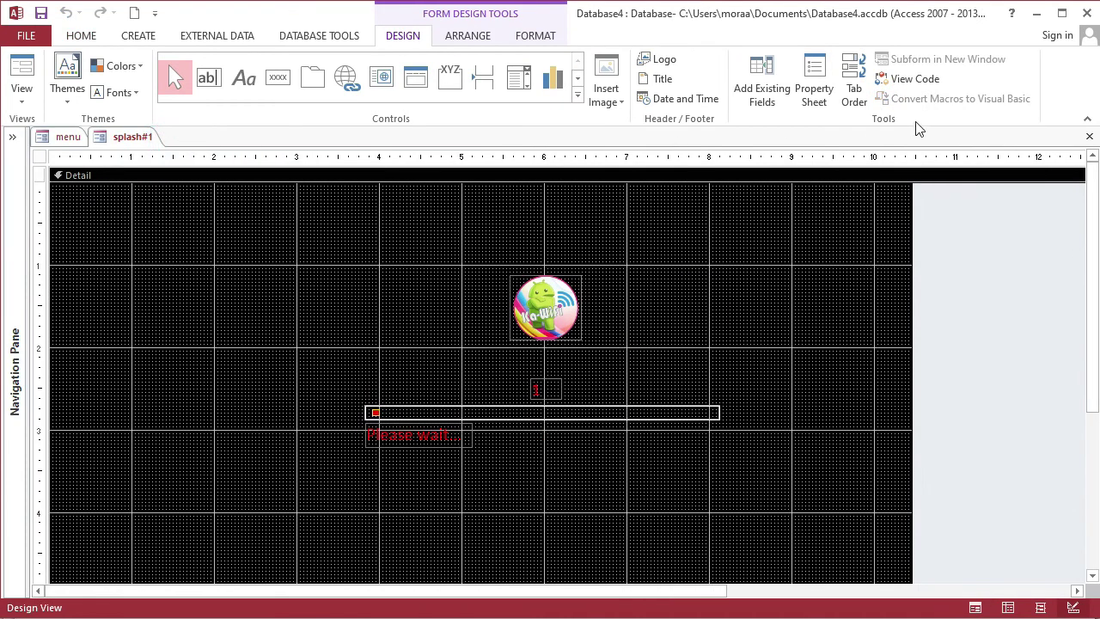
click(1088, 122)
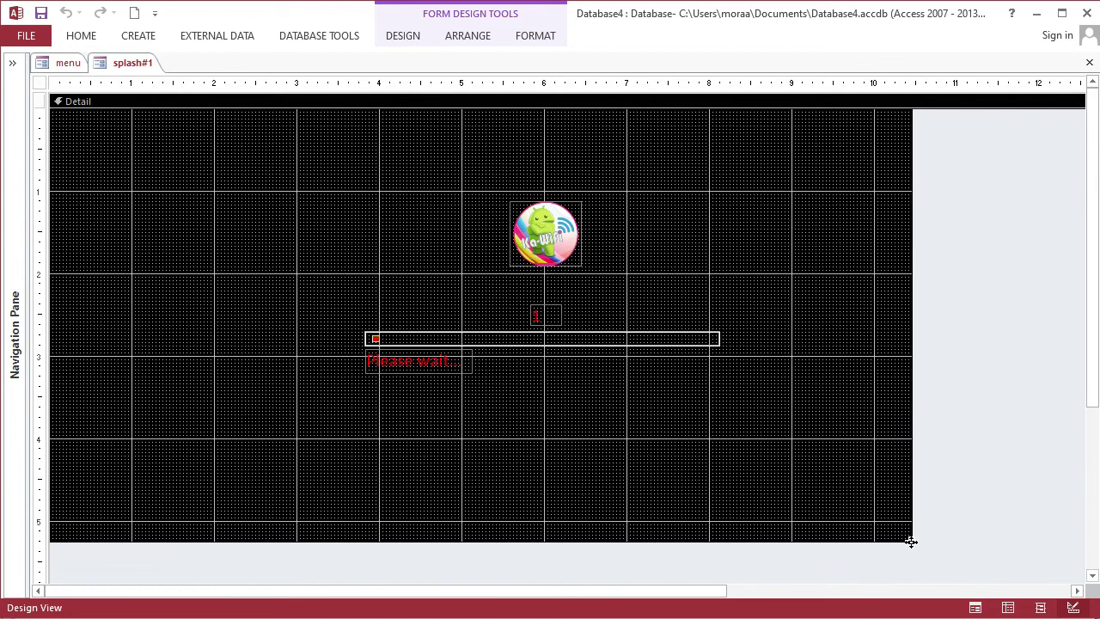
Stretch the form to fill the window, recentre the logo, counter, bar and text, and preview it.
drag(911, 542, 1080, 572)
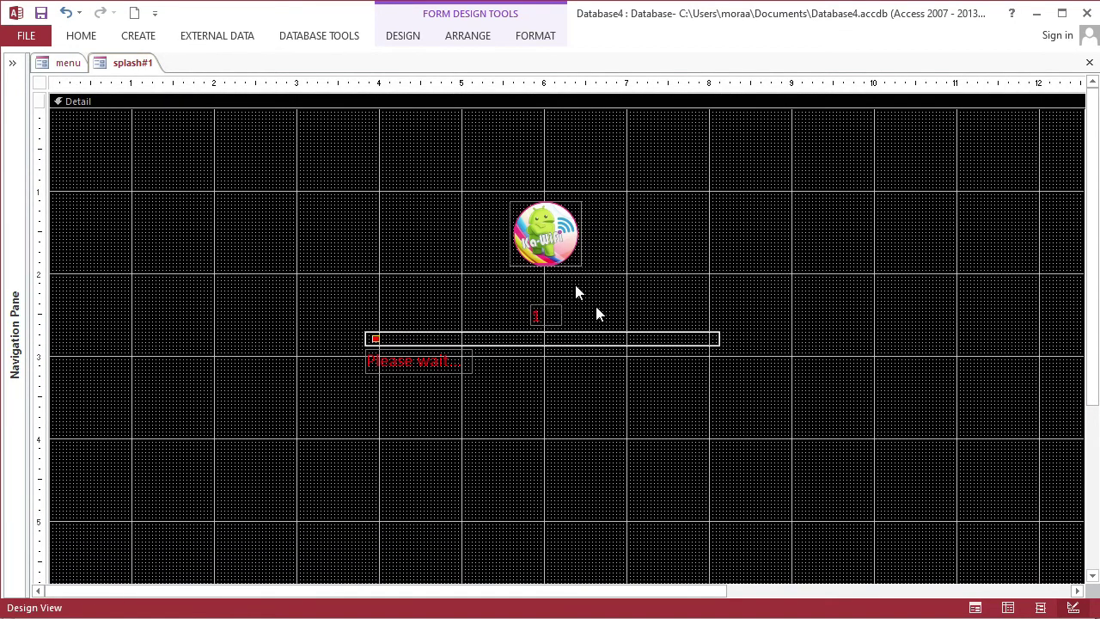
drag(756, 422, 358, 209)
mouse_move(543, 248)
mouse_down()
mouse_move(577, 268)
mouse_move(559, 287)
mouse_up()
click(734, 267)
click(81, 35)
click(22, 74)
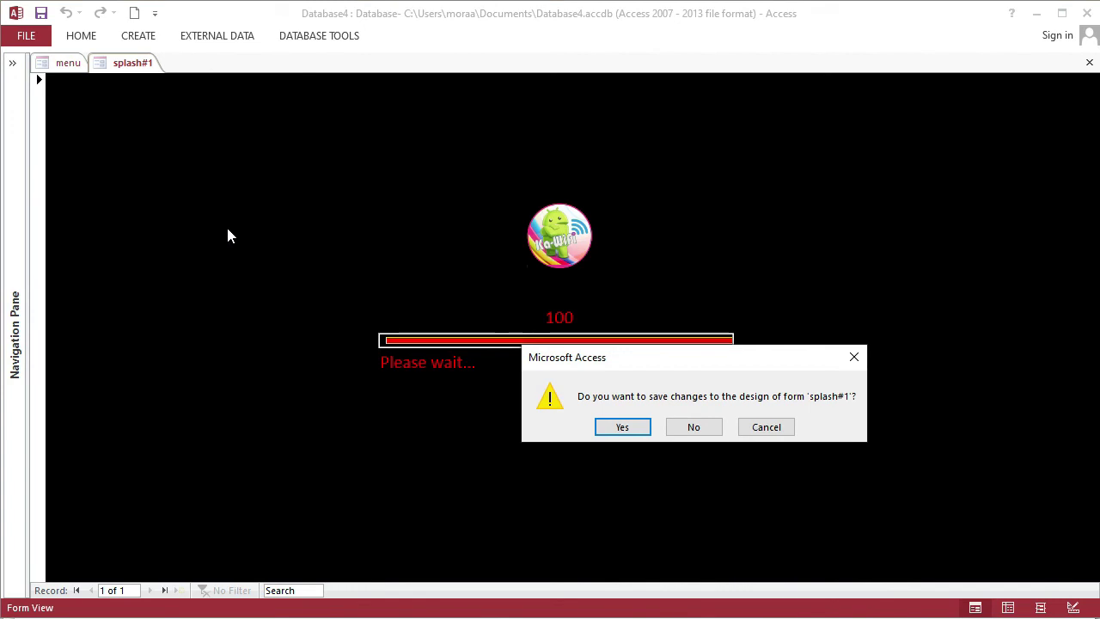
Save splash#1's design changes and rerun it from the Navigation Pane.
click(632, 429)
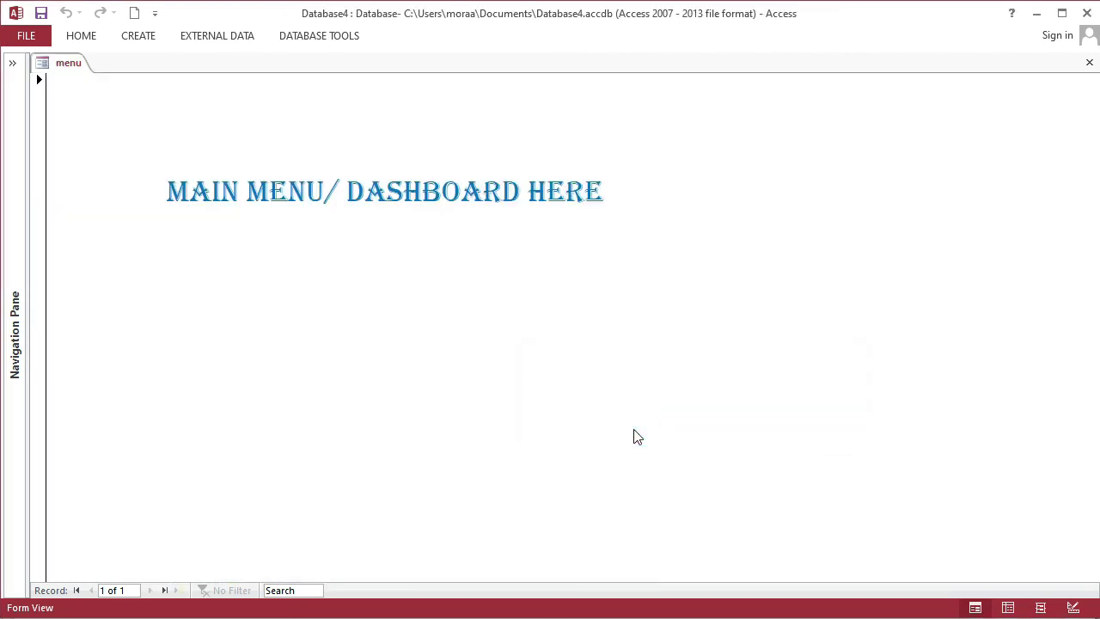
click(73, 38)
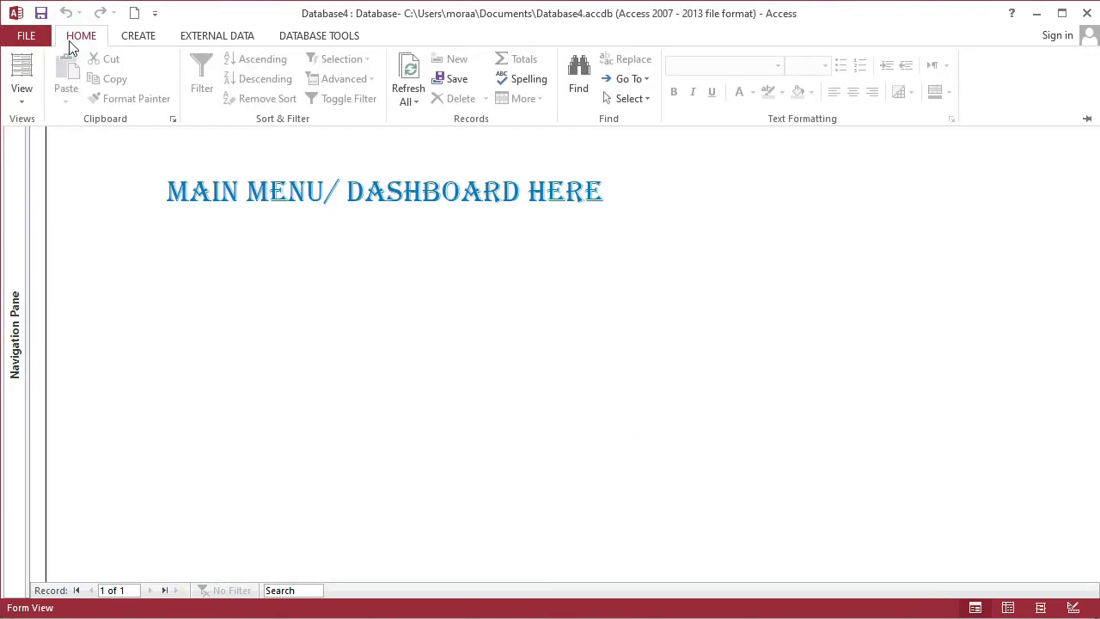
click(74, 40)
click(13, 64)
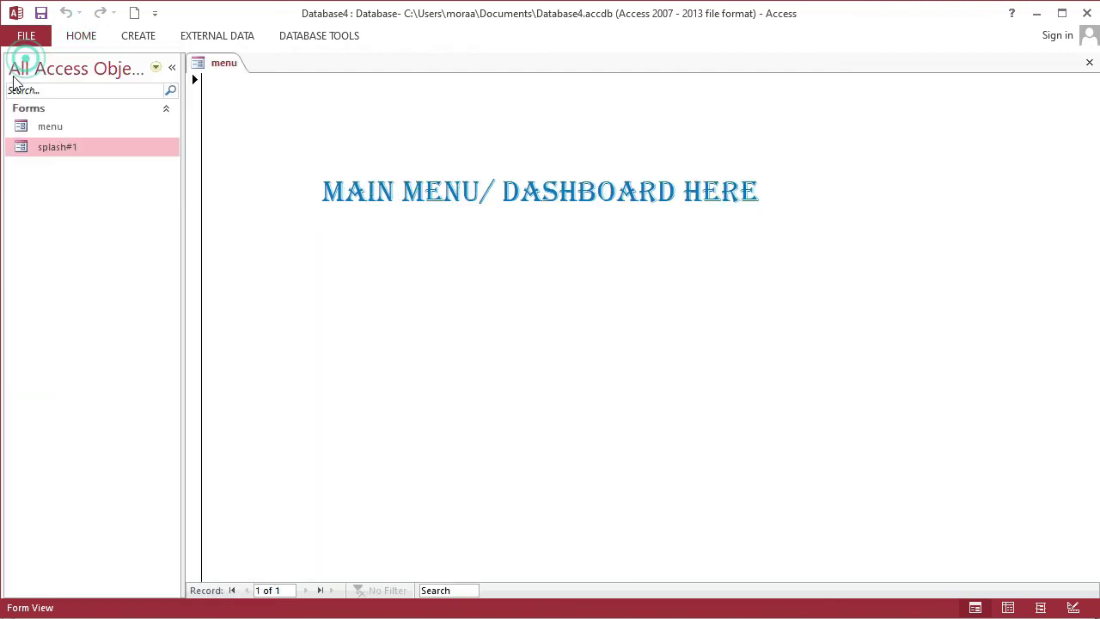
double_click(52, 148)
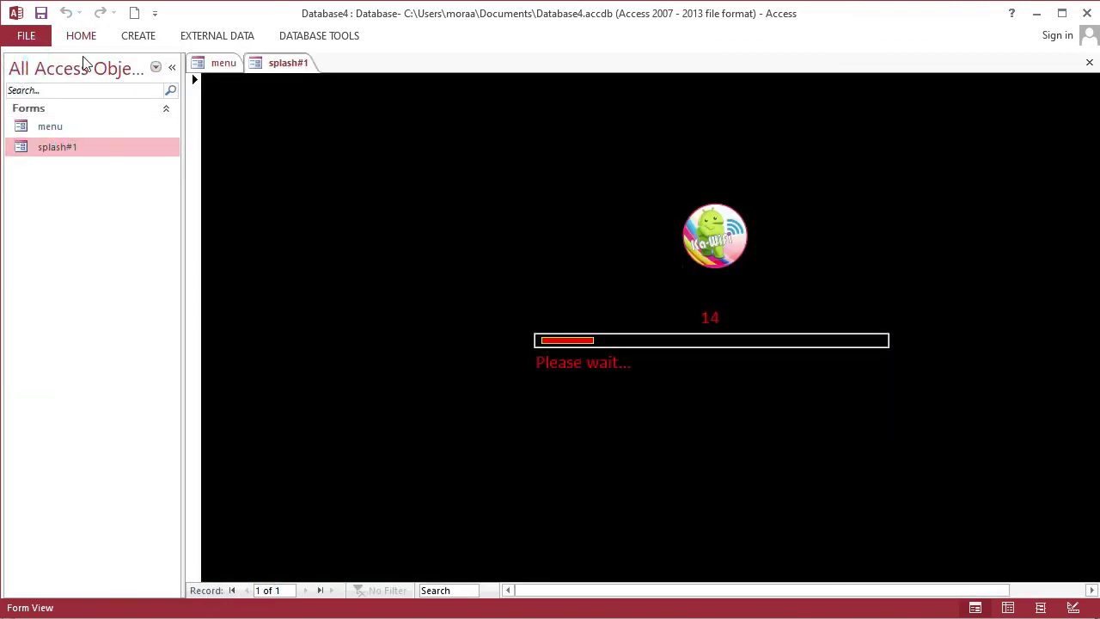
click(176, 68)
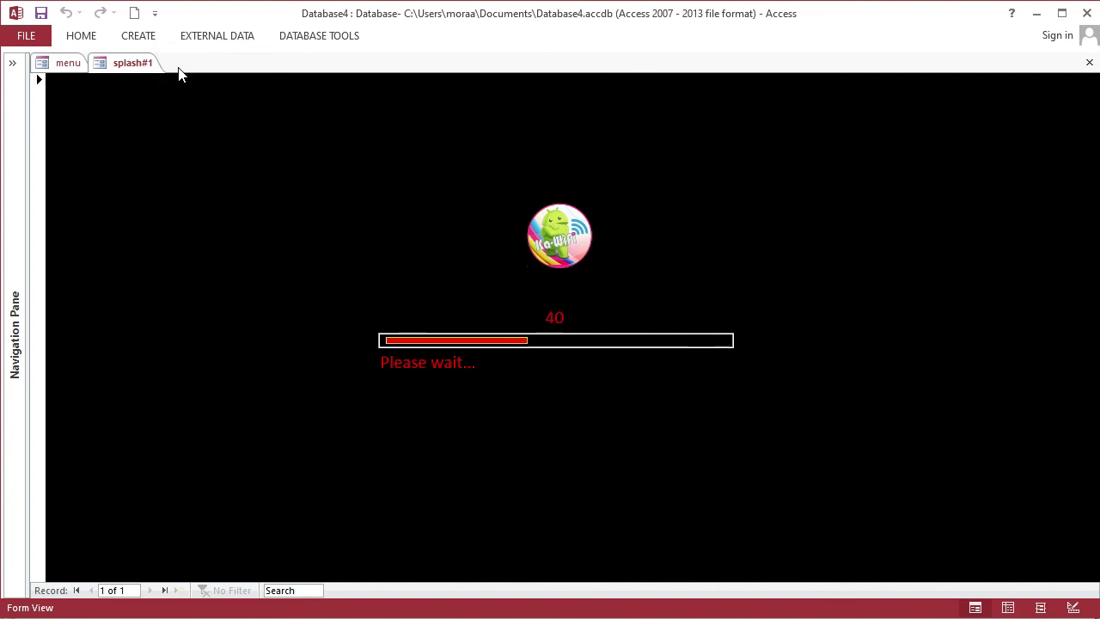